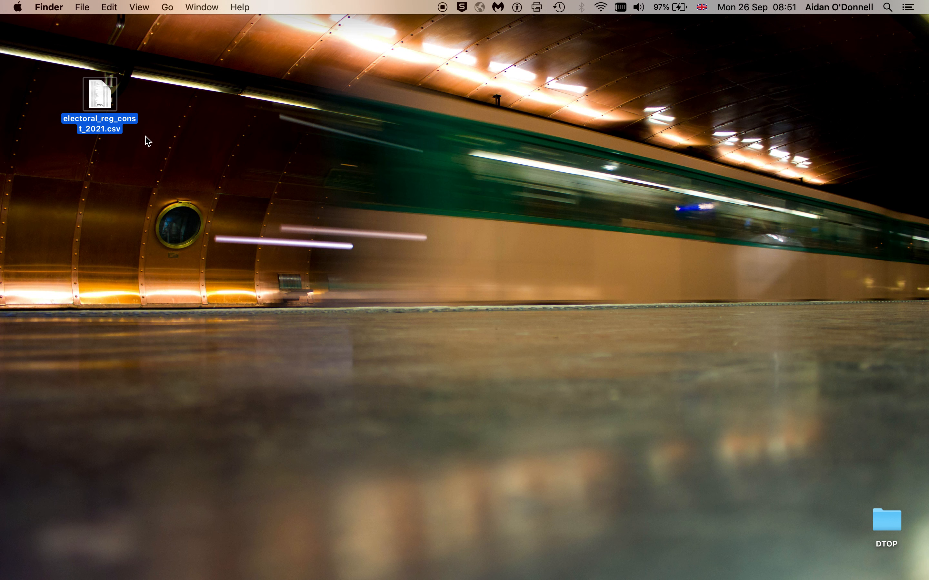
Step: Bring up the Open With app submenu for electoral_reg_const_2021.csv on the desktop
right_click(101, 89)
mouse_move(163, 112)
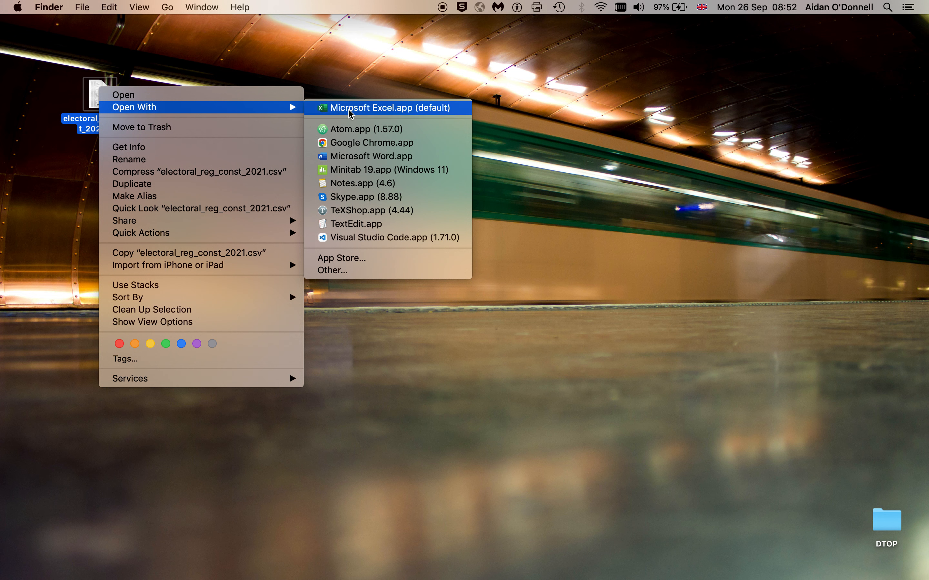
Step: Open the CSV in TextEdit with larger text and window, and insert a blank line after the header
left_click(385, 227)
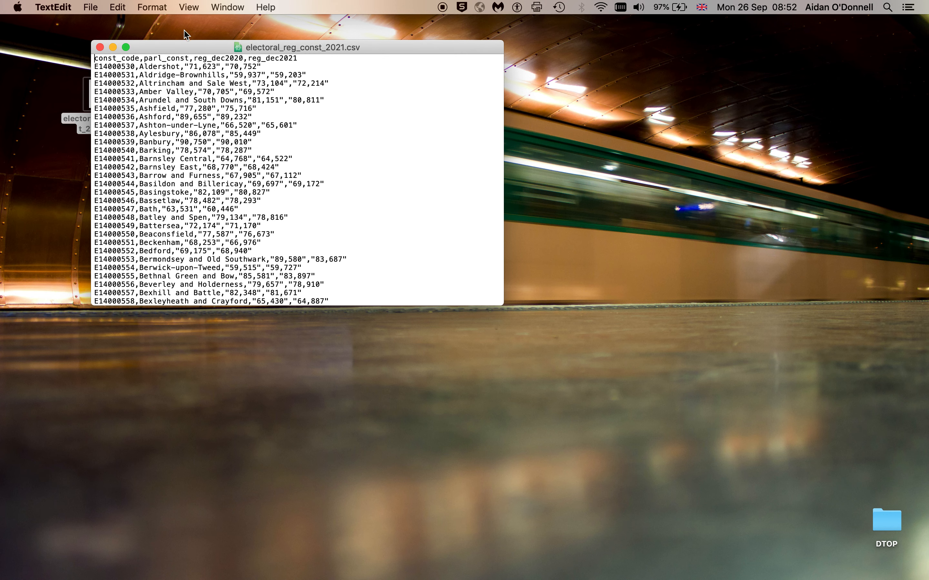
key("super+plus")
key("super+plus")
key("super+plus")
key("super+plus")
key("super+plus")
key("super+plus")
key("super+plus")
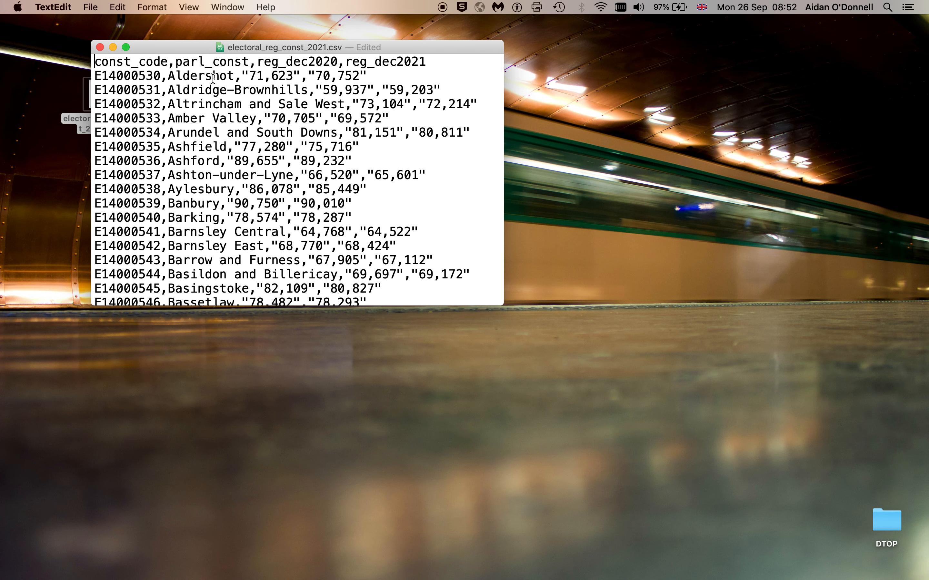
left_click_drag(502, 307, 698, 456)
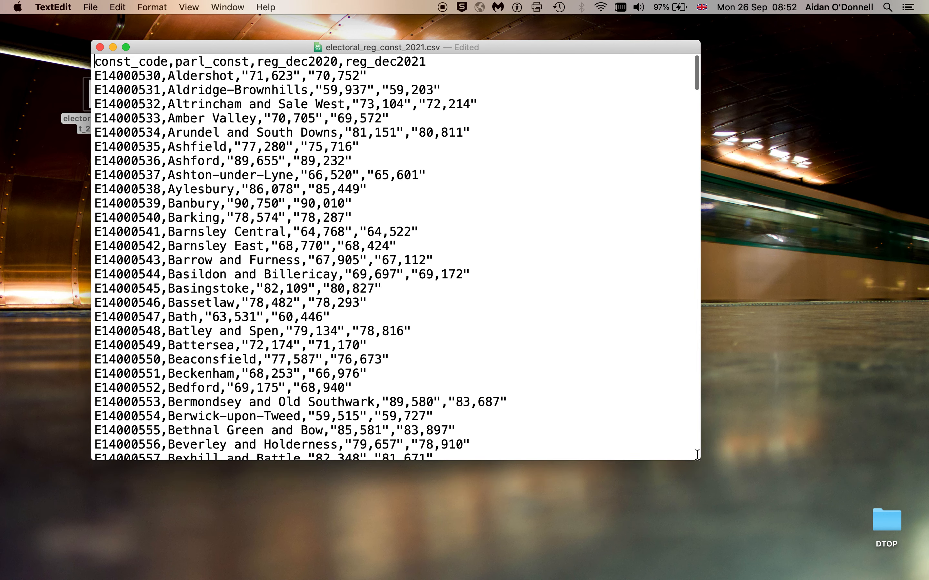
key("super+plus")
key("super+plus")
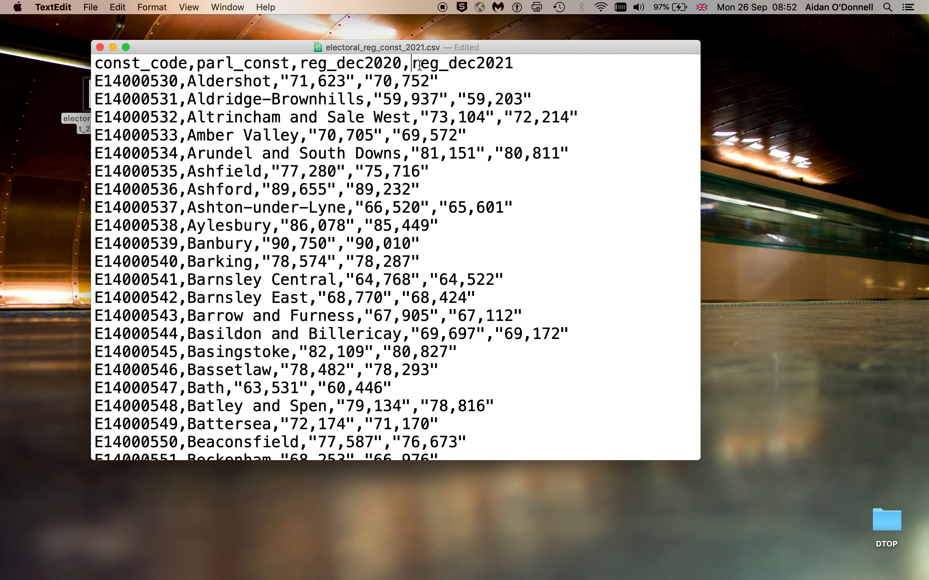
left_click(512, 64)
key("Return")
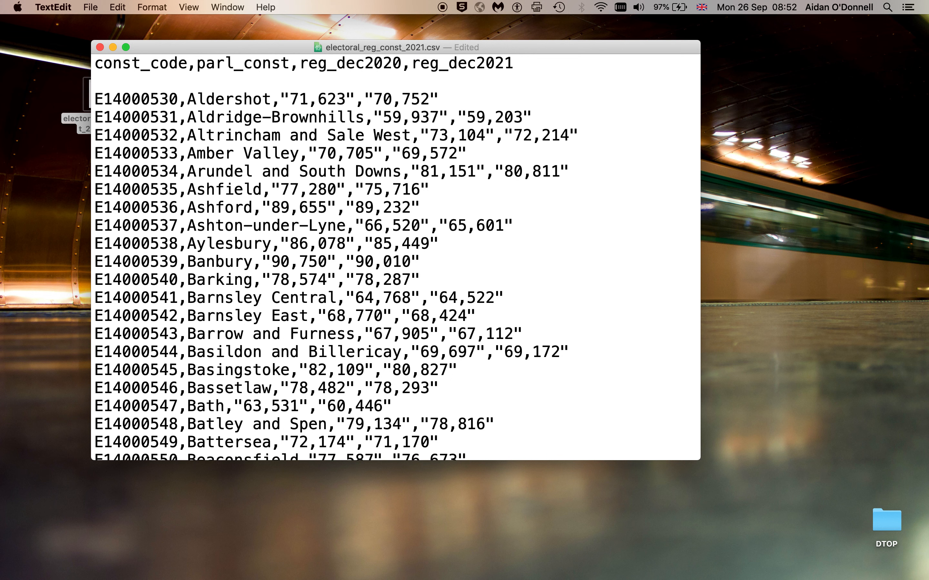
Step: Examine the Aldershot, Aldridge-Brownhills and Altrincham and Sale West rows by selecting their fields
left_click_drag(94, 99, 436, 99)
left_click(187, 99)
left_click(273, 99)
left_click(364, 99)
left_click(449, 99)
left_click_drag(545, 118, 85, 114)
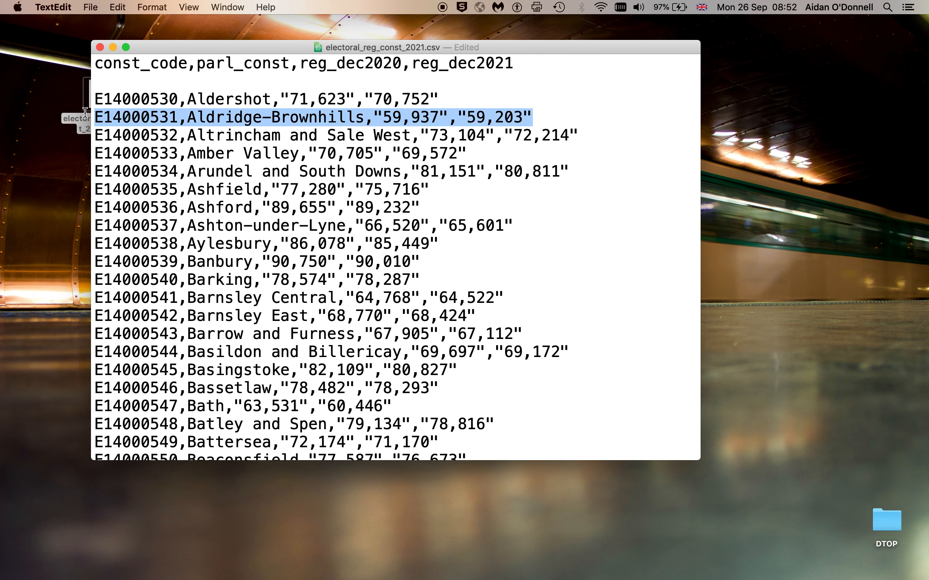
left_click_drag(579, 135, 73, 133)
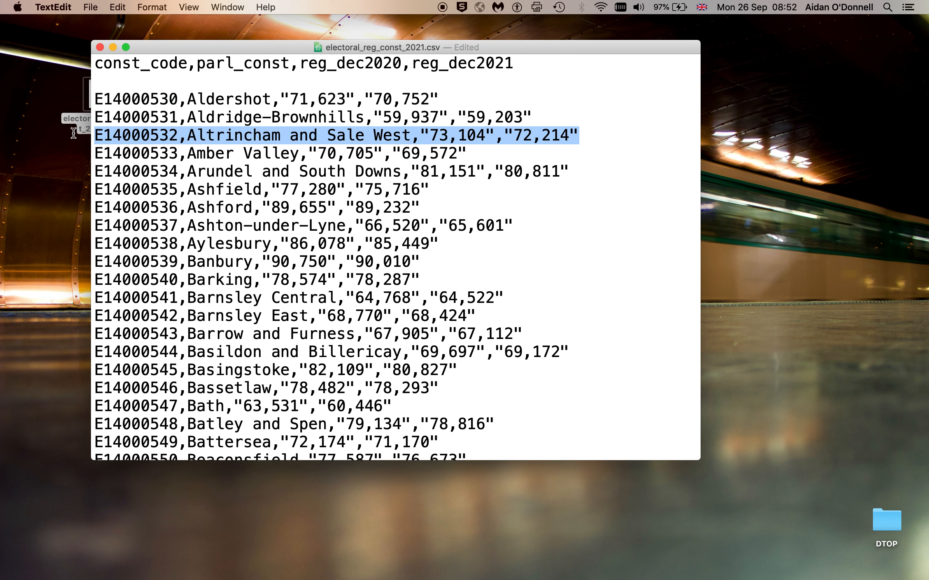
left_click(504, 159)
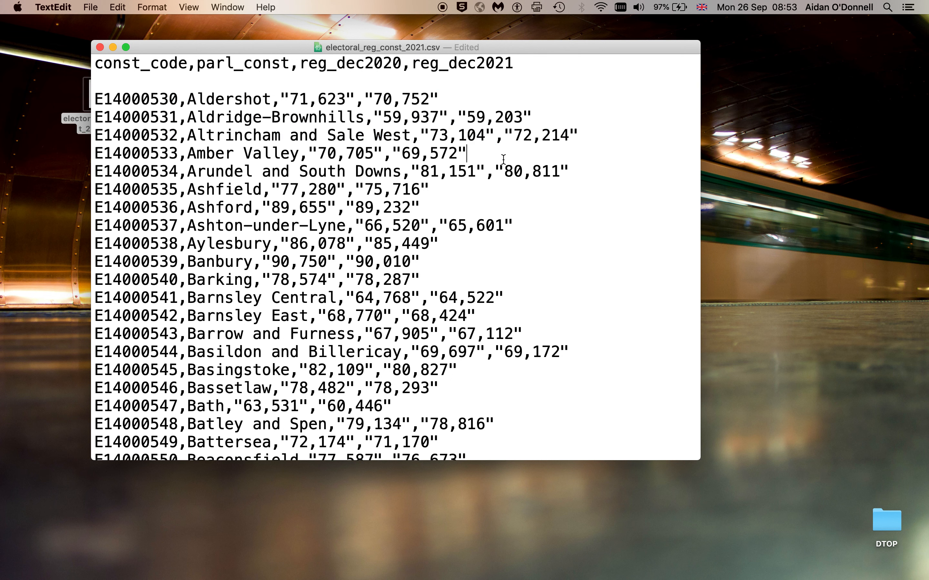
Step: Delete the blank line below the header and close the CSV document
left_click(390, 77)
key("BackSpace")
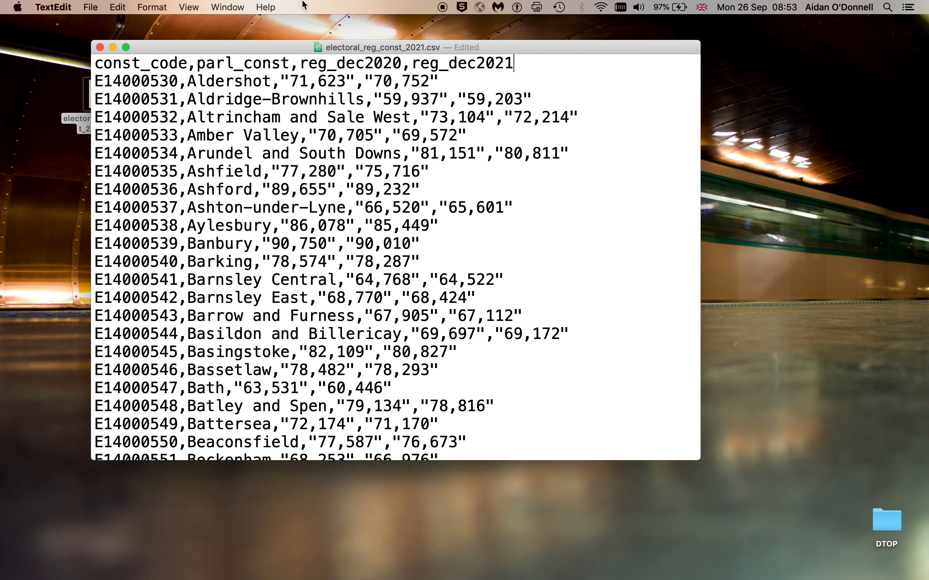
mouse_move(247, 51)
left_mouse_down()
mouse_move(210, 169)
mouse_move(232, 60)
left_mouse_up()
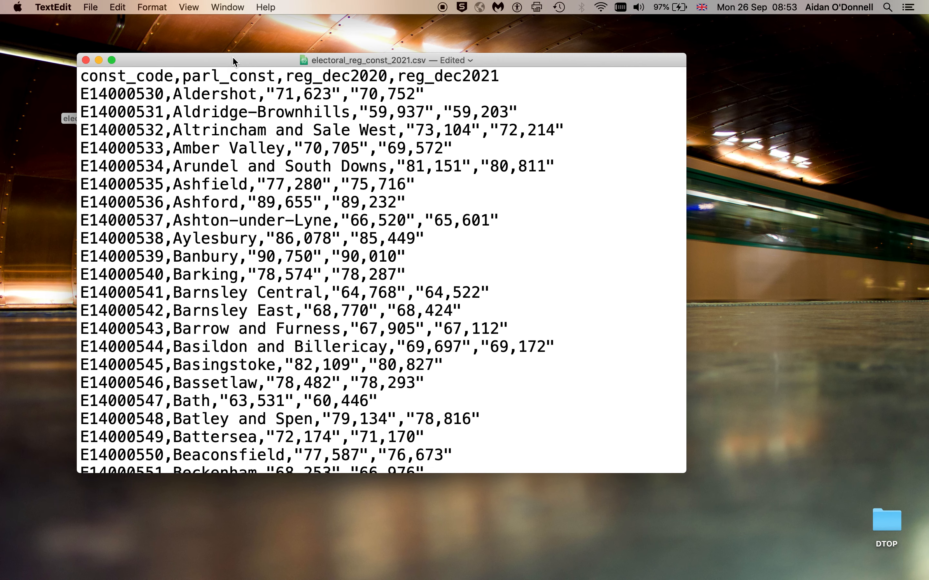
key("super+w")
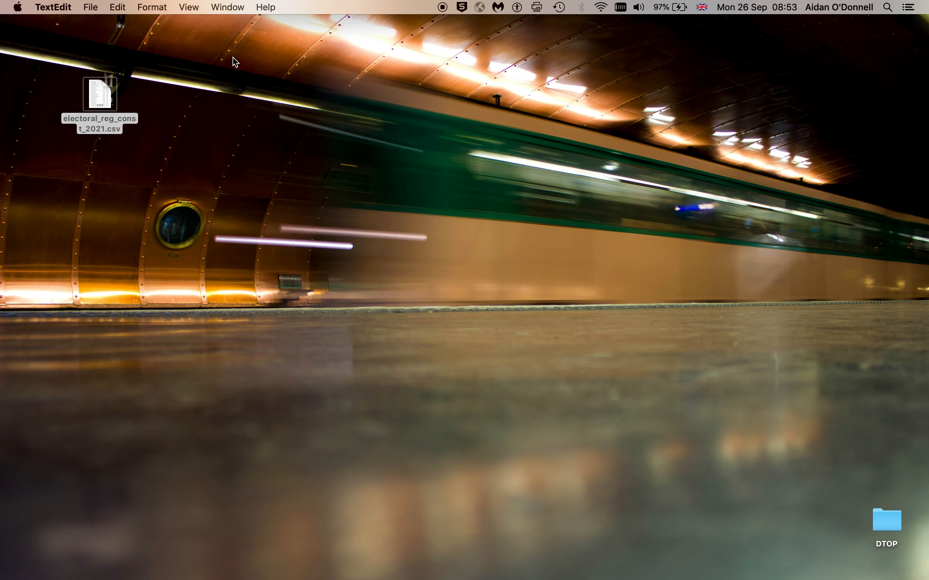
key("super+Tab")
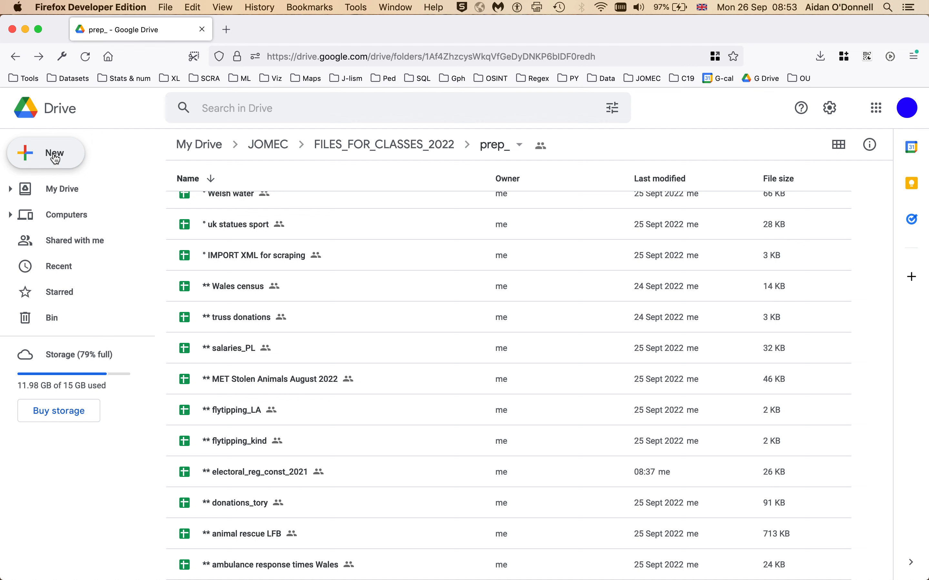
Step: Create a blank Google Sheets spreadsheet in the shared prep_ folder
left_click(56, 159)
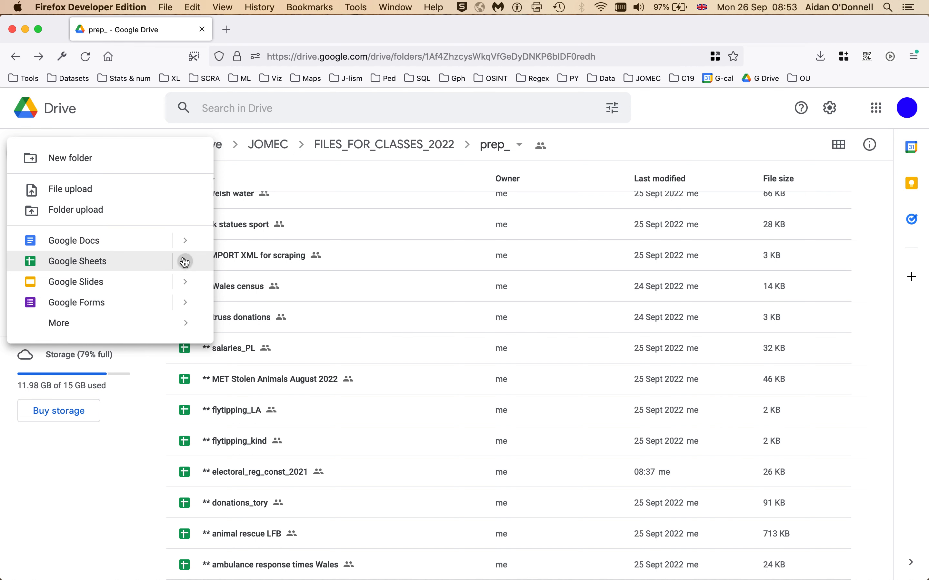
mouse_move(186, 261)
left_click(289, 275)
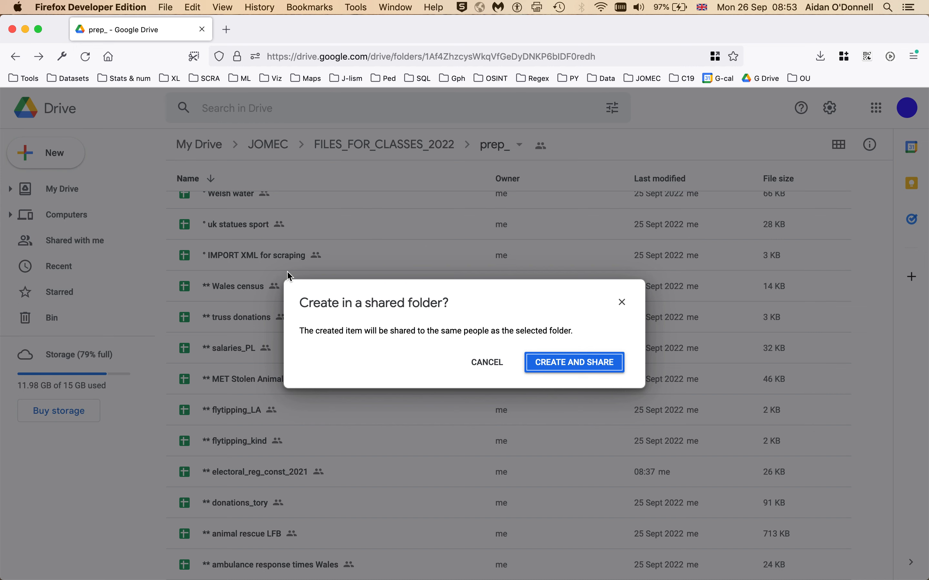
left_click(575, 365)
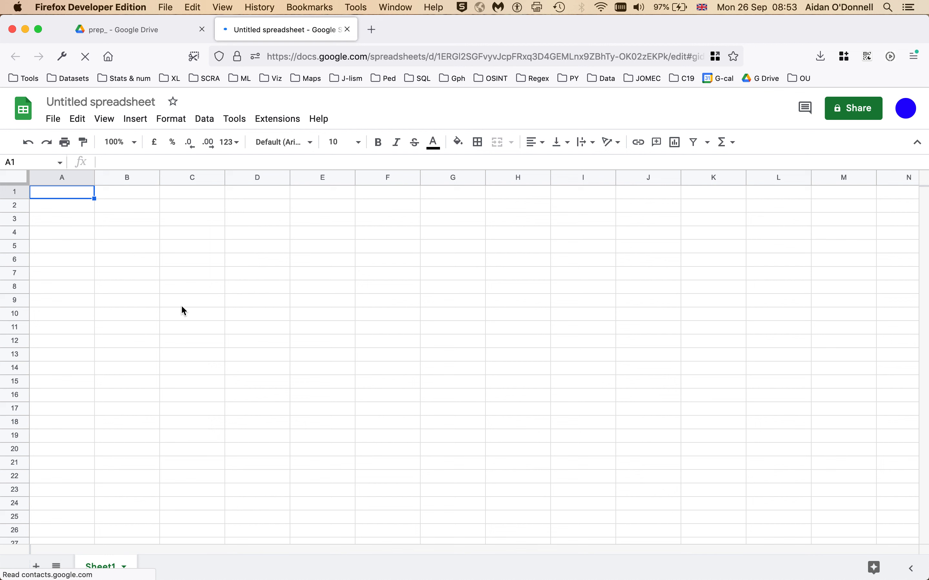
left_click(54, 120)
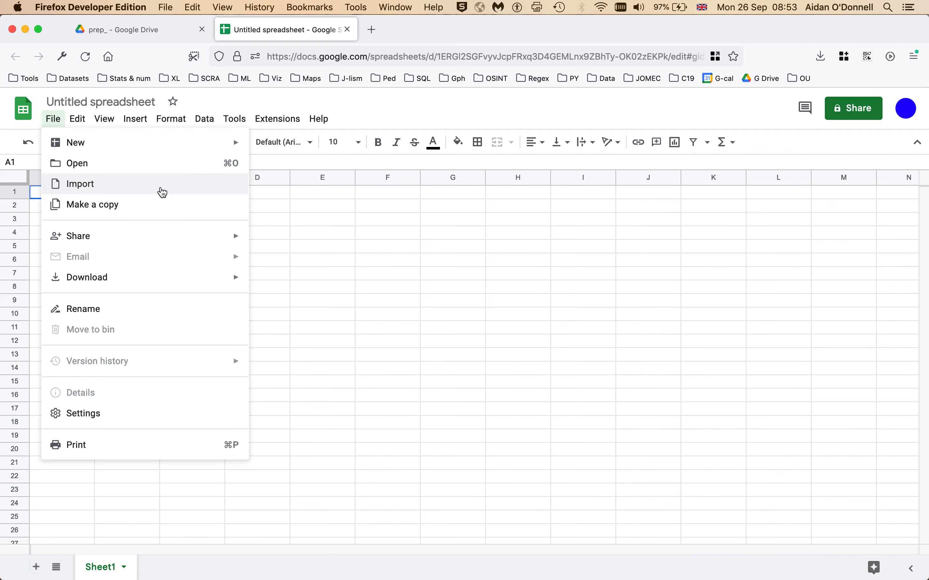
Step: Upload electoral_reg_const_2021.csv with automatic separator detection, inserting it as a new sheet
left_click(161, 192)
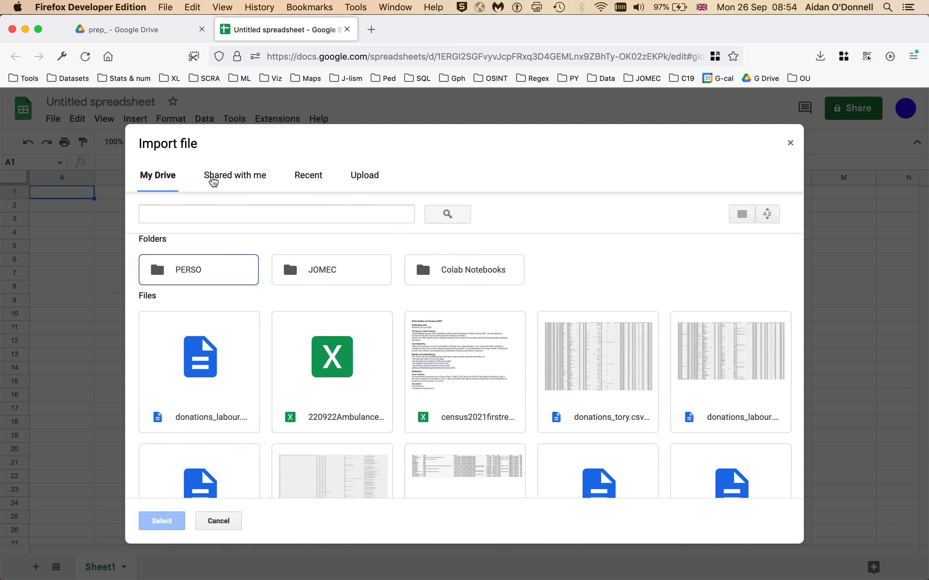
left_click(376, 175)
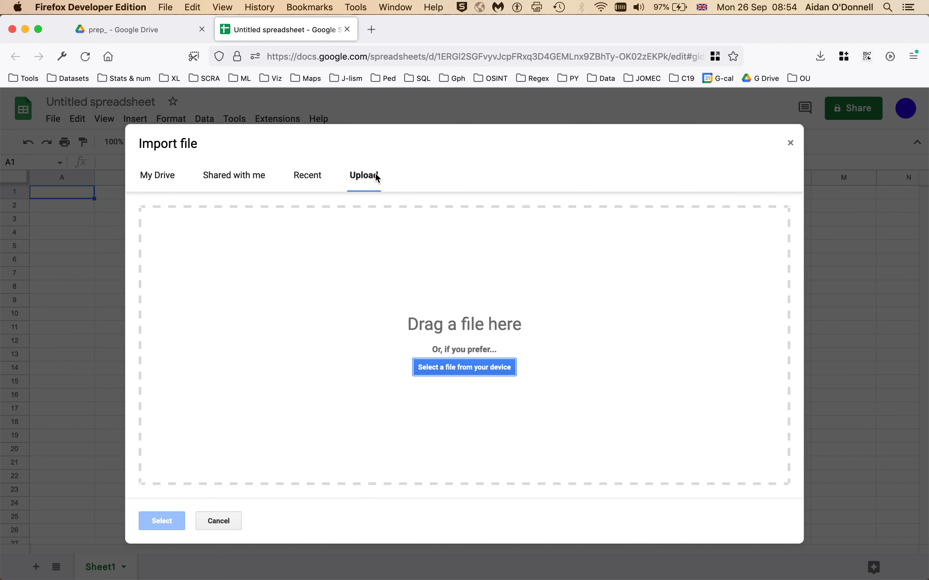
left_click(447, 368)
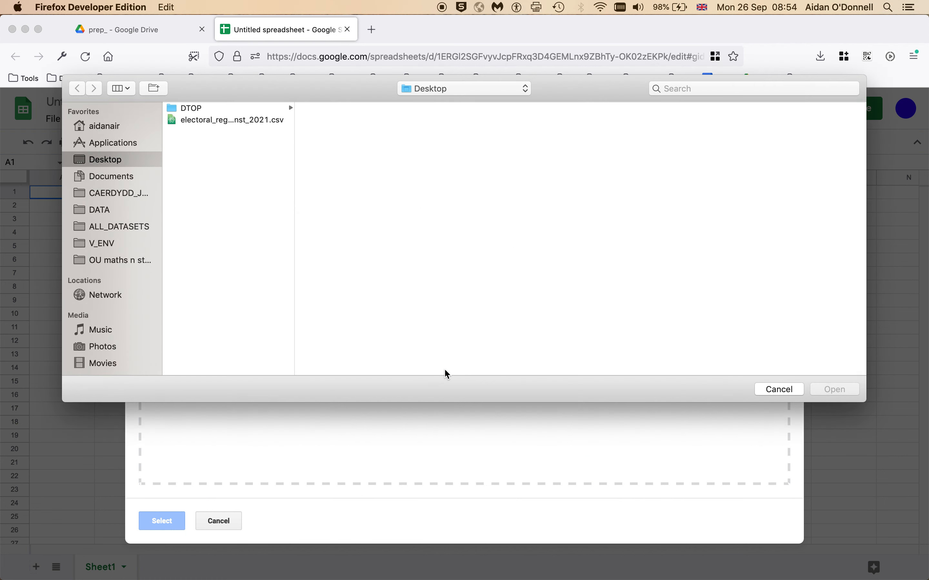
left_click(180, 121)
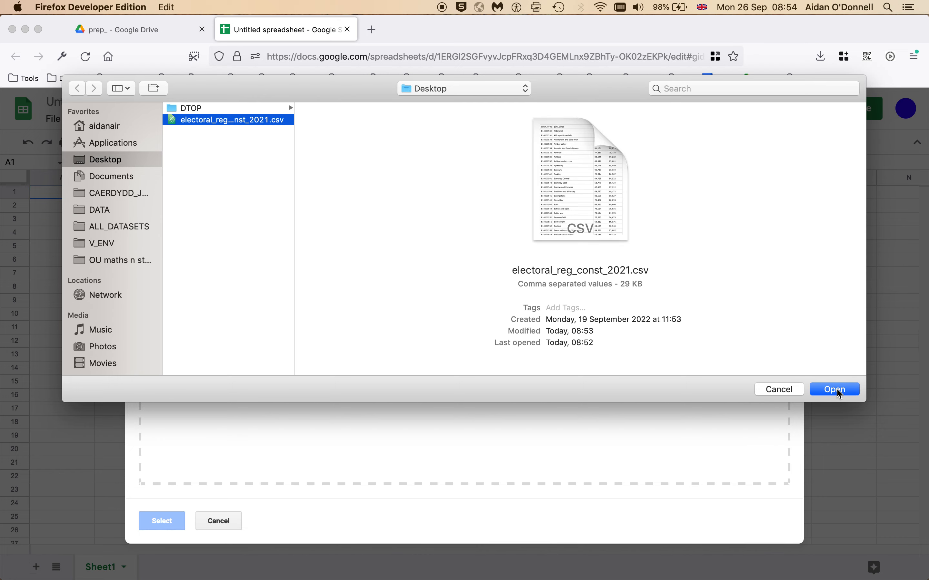
left_click(836, 390)
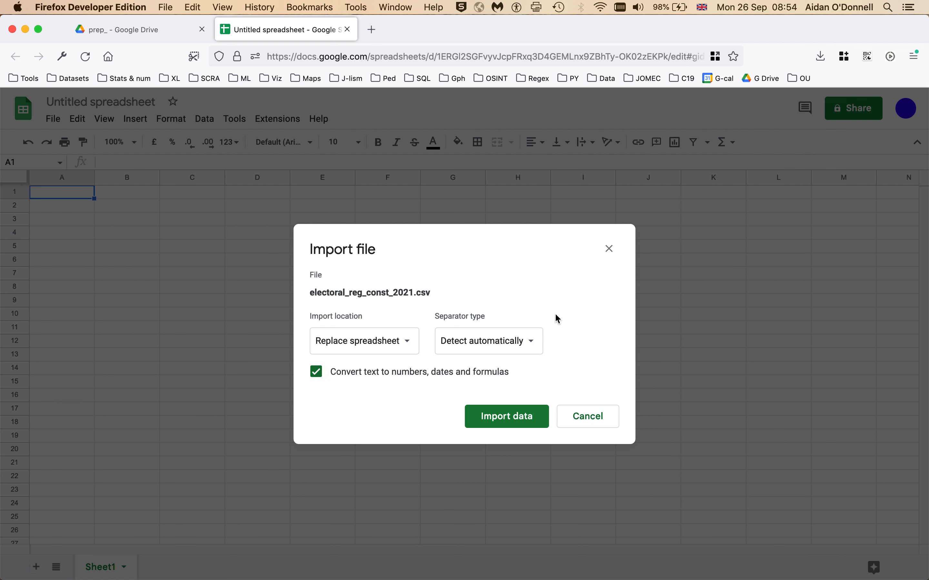
left_click(536, 343)
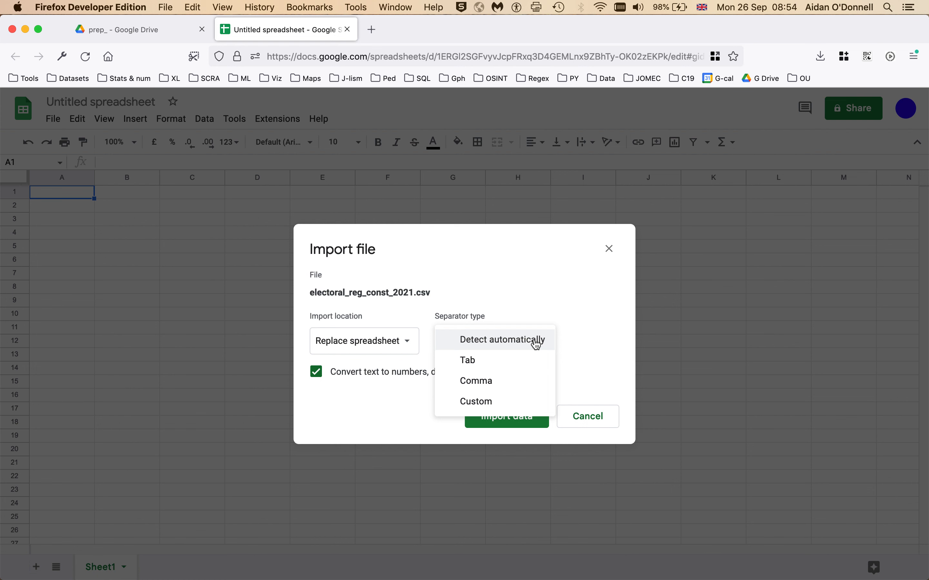
left_click(536, 341)
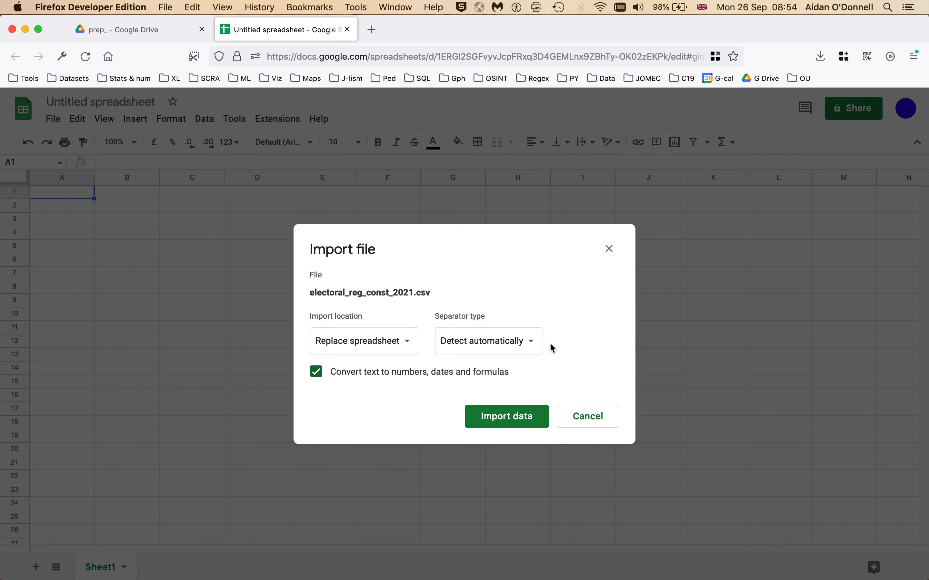
left_click(412, 342)
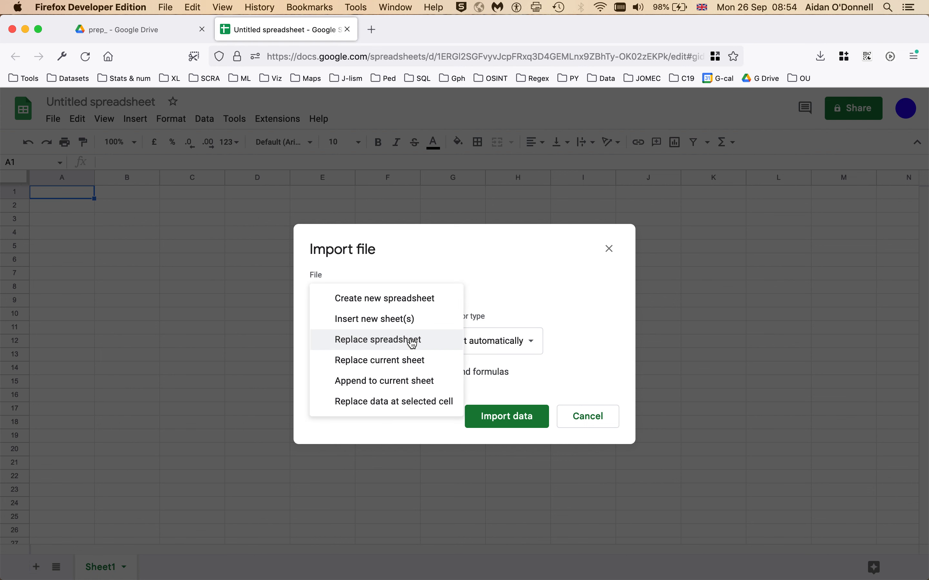
left_click(416, 319)
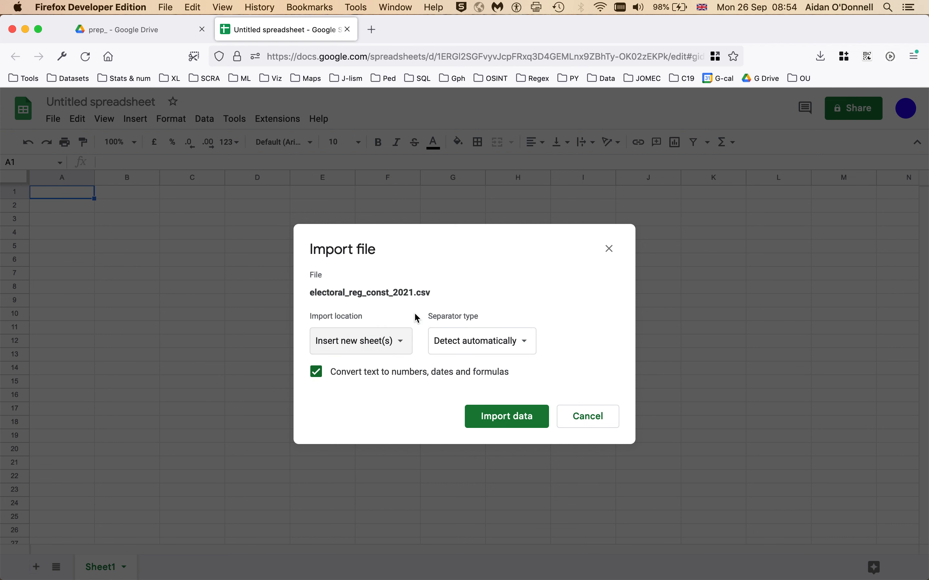
left_click(494, 418)
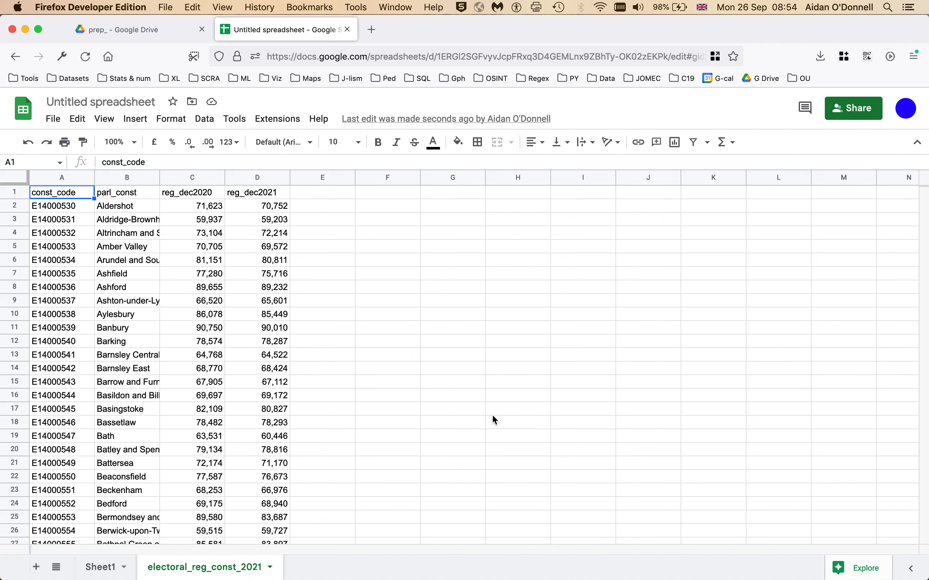
Step: Zoom the sheet view to 150%
left_click(104, 119)
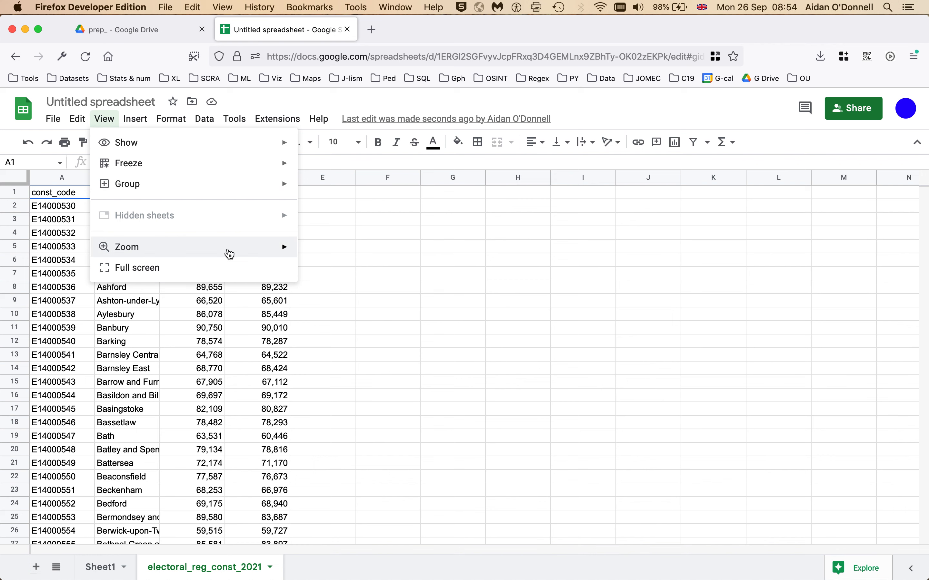
mouse_move(229, 254)
left_click(334, 355)
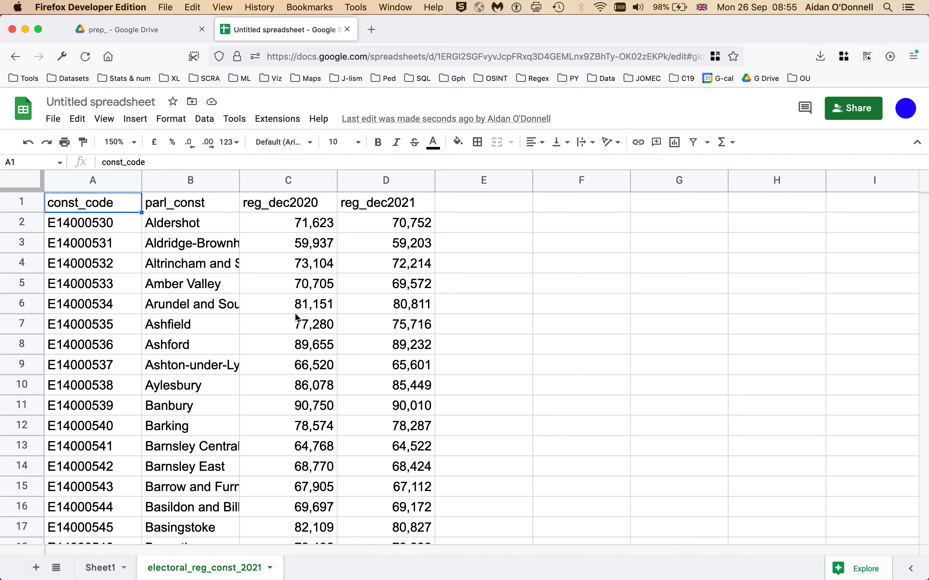
scroll(296, 318, "down", 8)
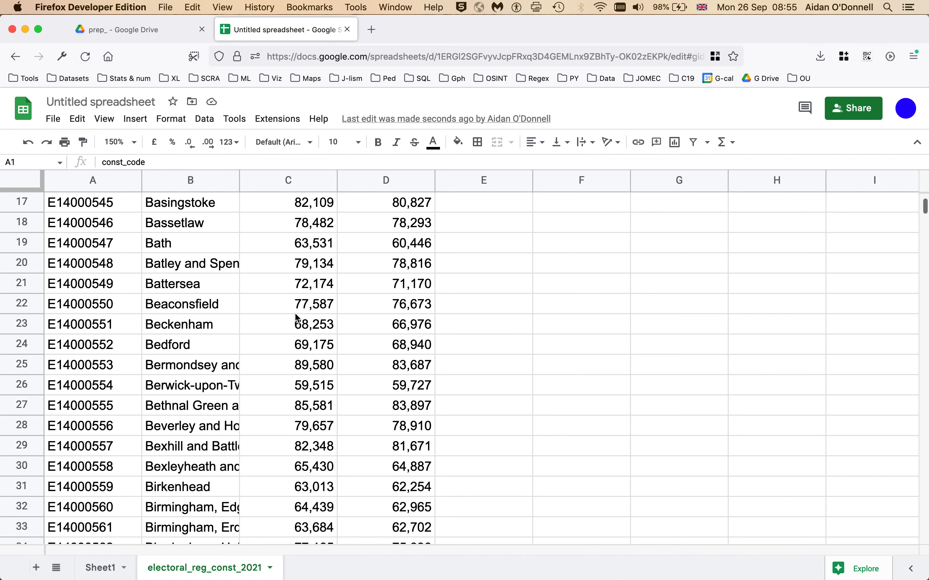
scroll(297, 318, "up", 8)
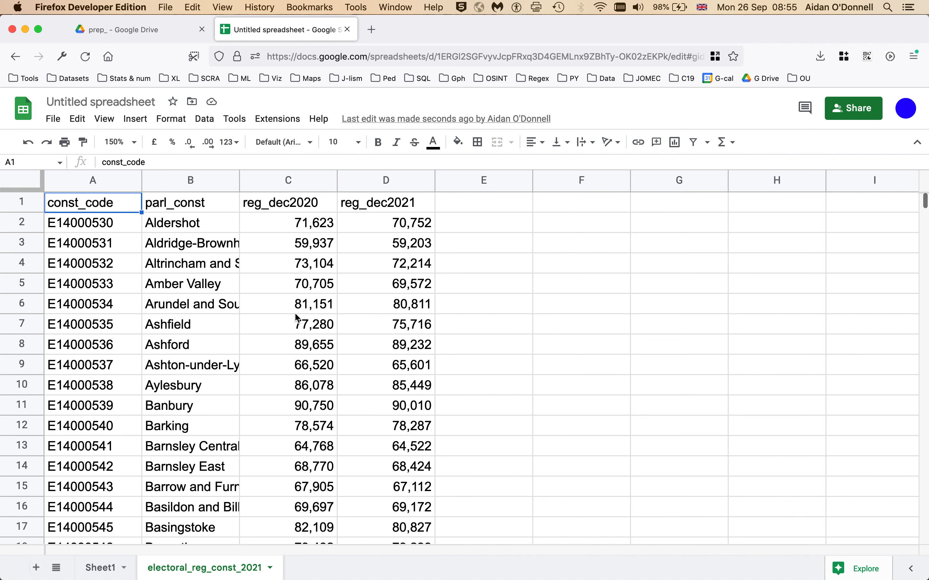
Step: Freeze the header row of the constituency data
left_click(104, 119)
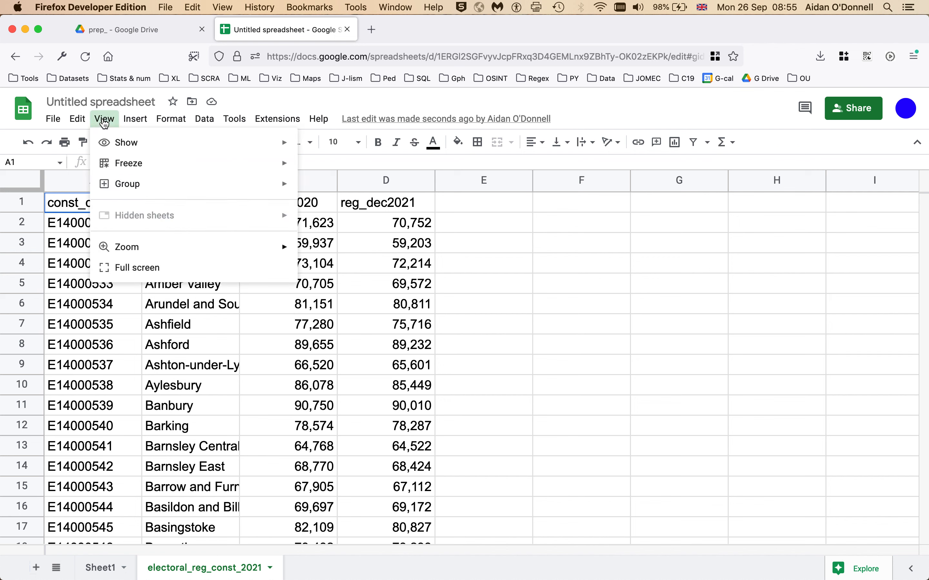
mouse_move(224, 166)
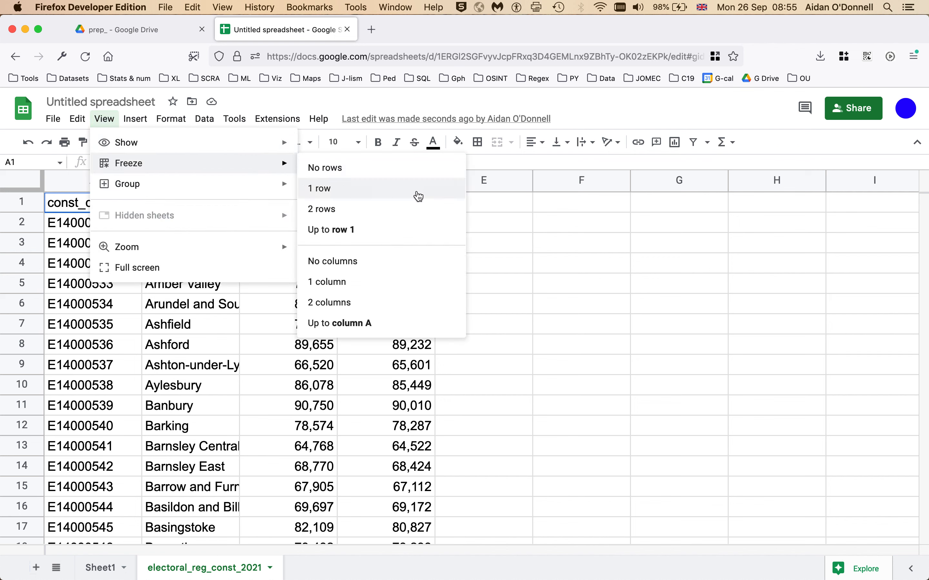
left_click(418, 197)
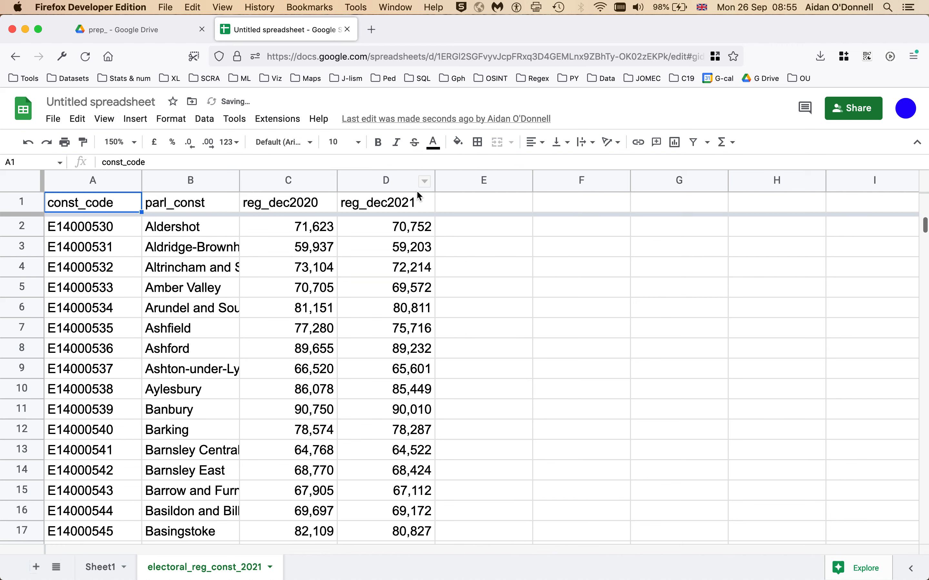
scroll(282, 294, "down", 5)
scroll(282, 300, "up", 5)
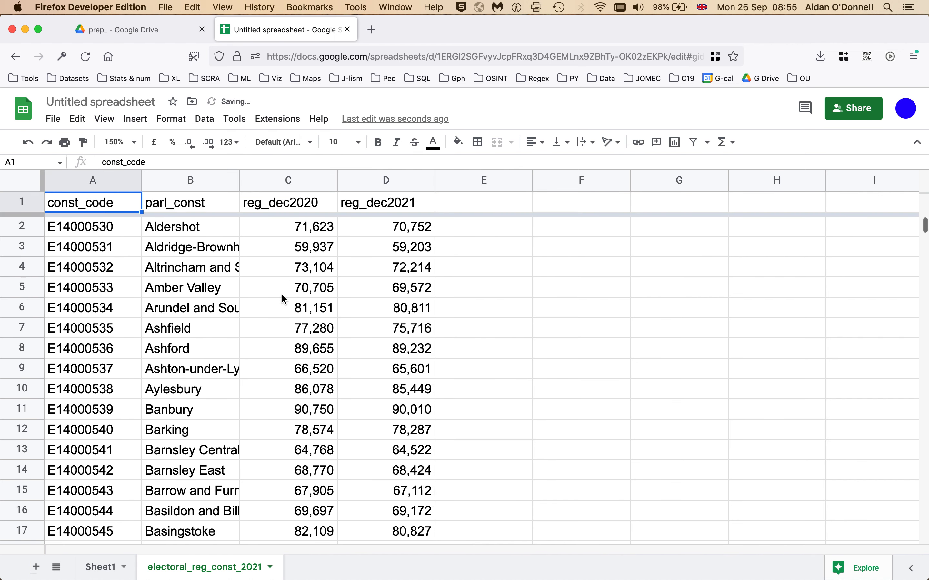
Step: Make the header row bold and taller, then check cells C6, B16 and B12
left_click(23, 202)
key("cmd+b")
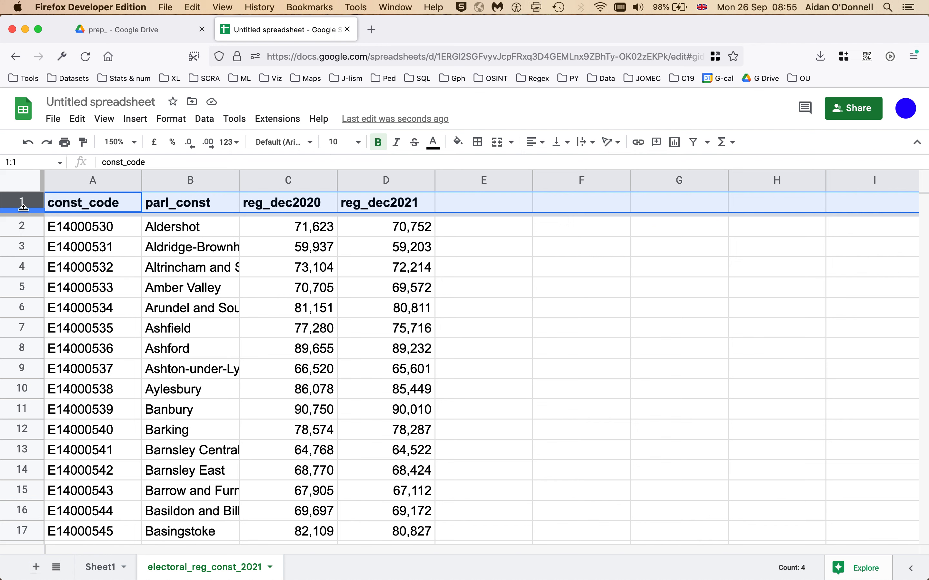
left_click_drag(23, 207, 23, 222)
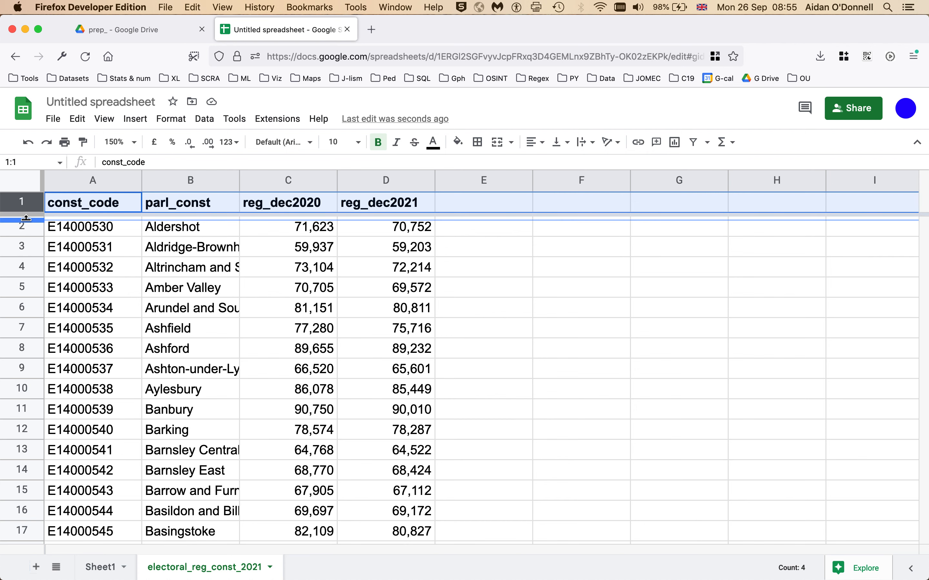
left_click(184, 240)
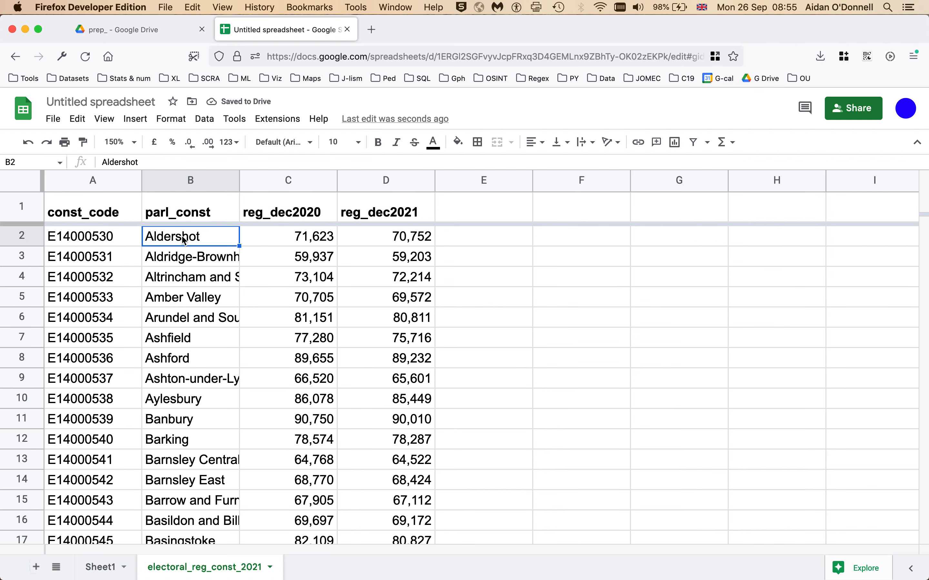
left_click(109, 215)
scroll(225, 290, "down", 3)
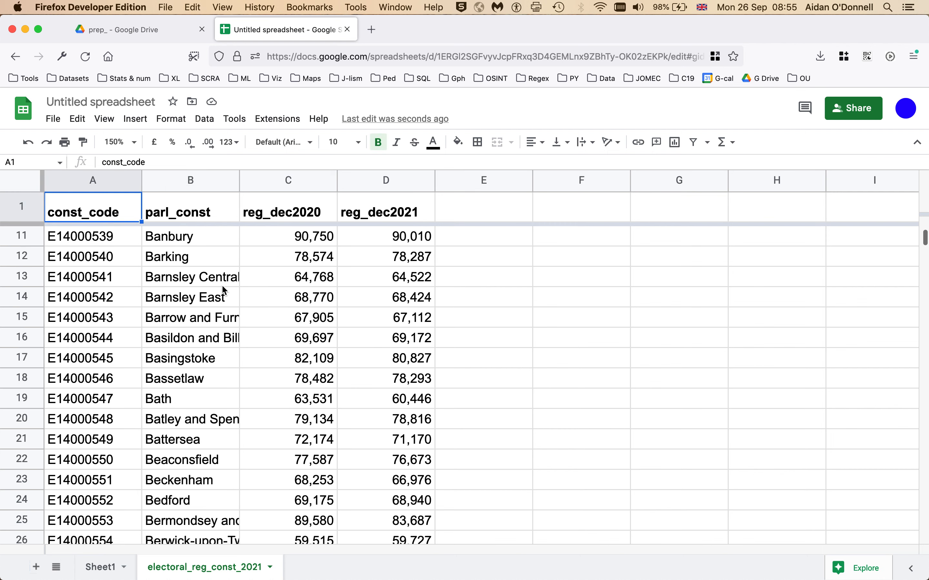
scroll(225, 290, "up", 3)
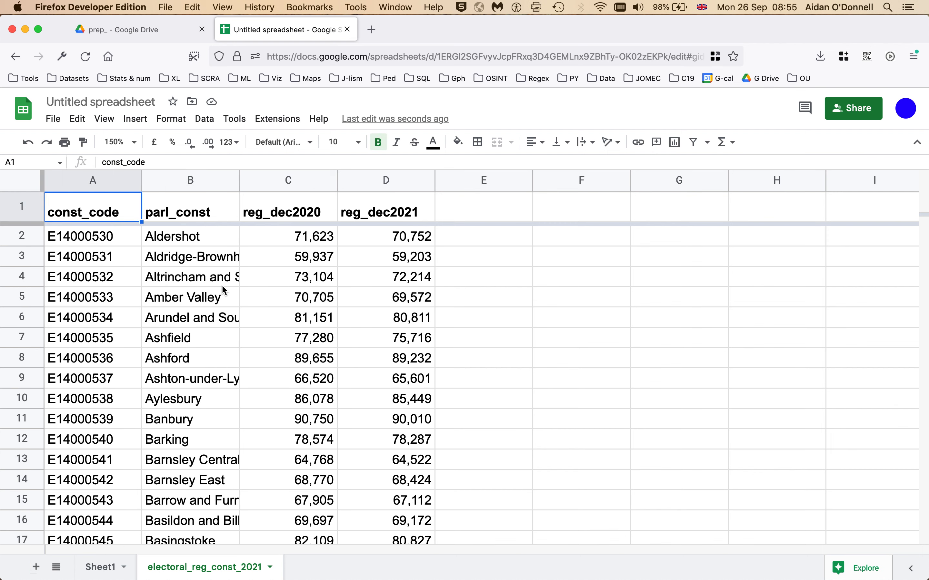
left_click(269, 318)
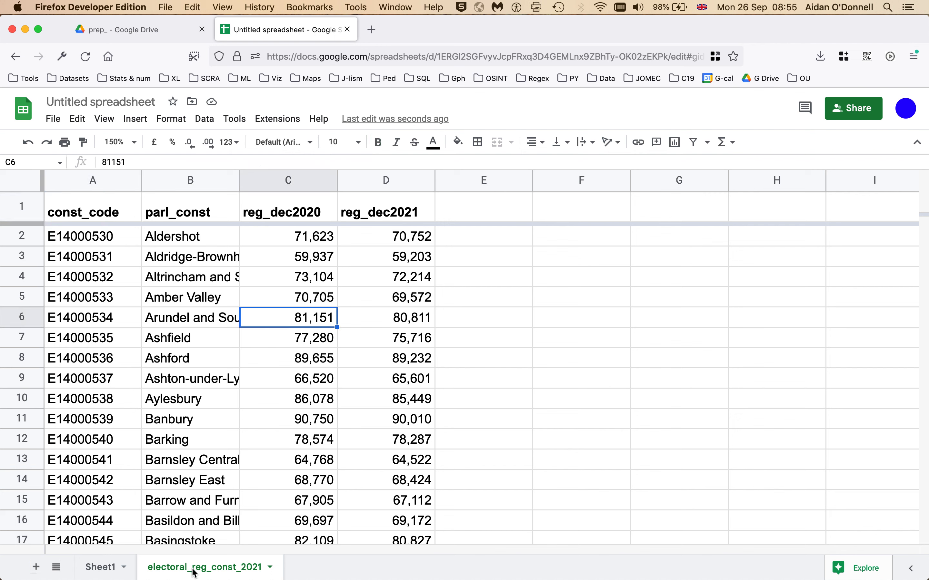
left_click(199, 517)
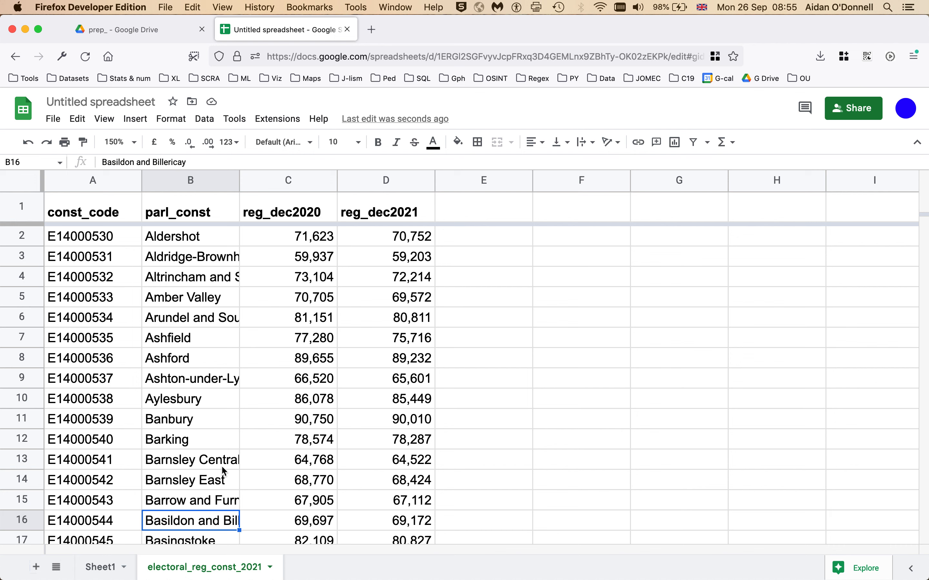
left_click(223, 444)
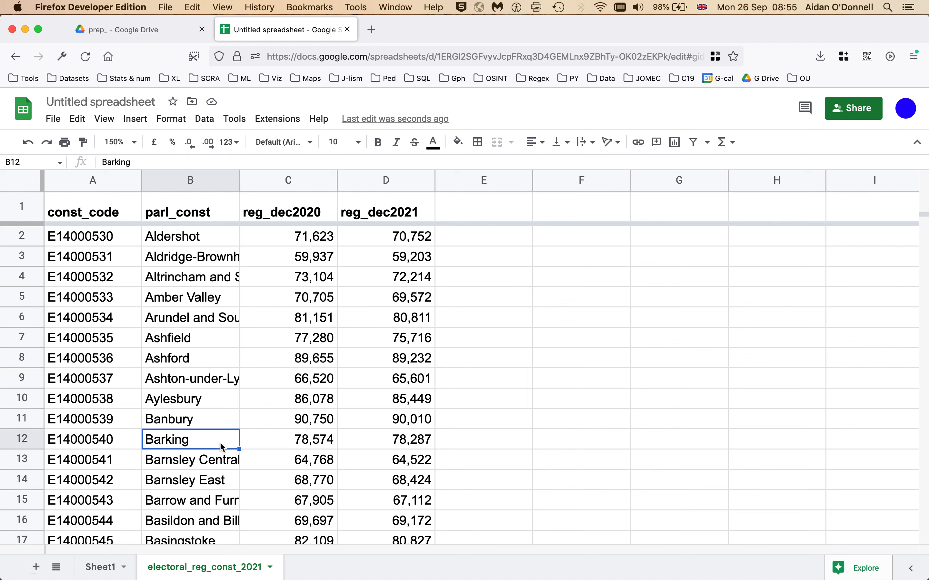
Step: Change the electoral_reg_const_2021 tab's name to 'data'
right_click(200, 572)
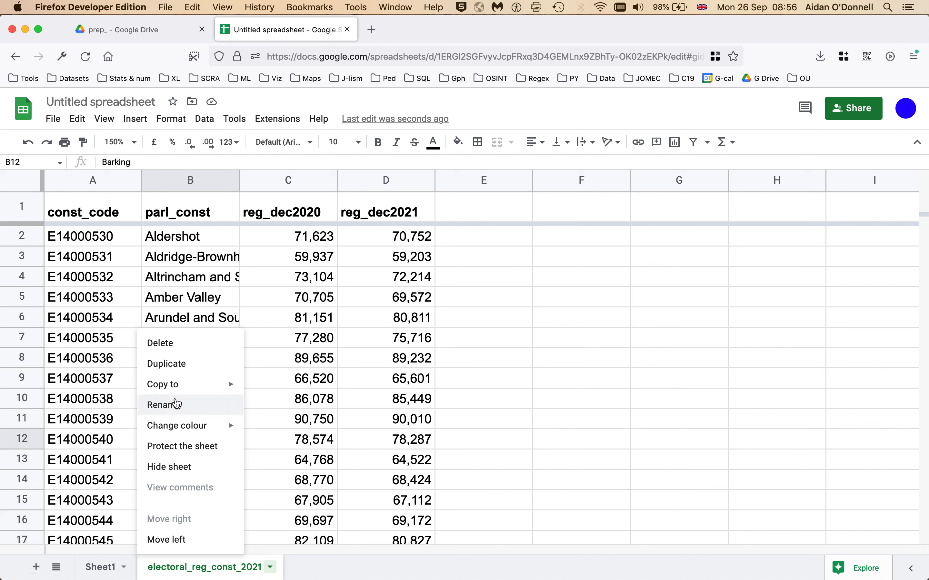
left_click(177, 404)
type("data")
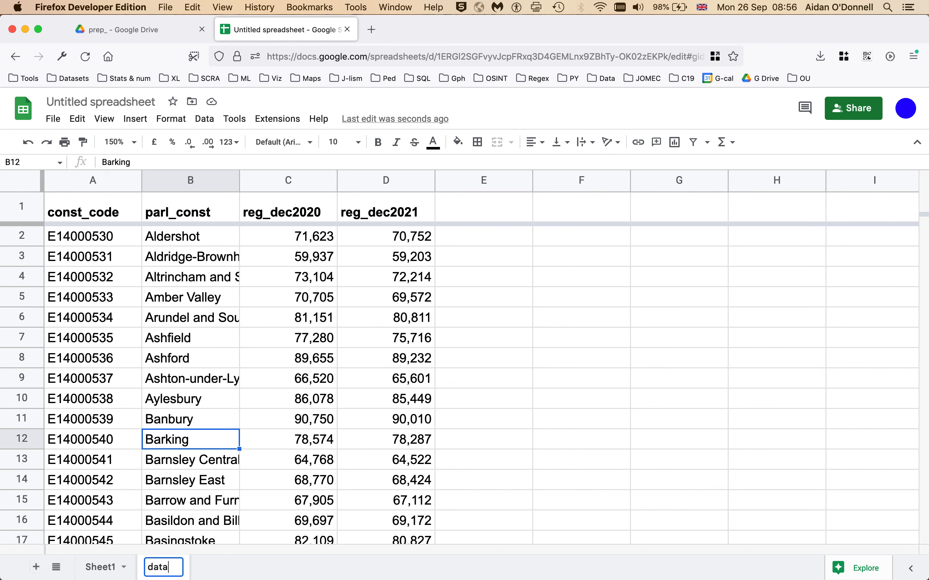
key("Return")
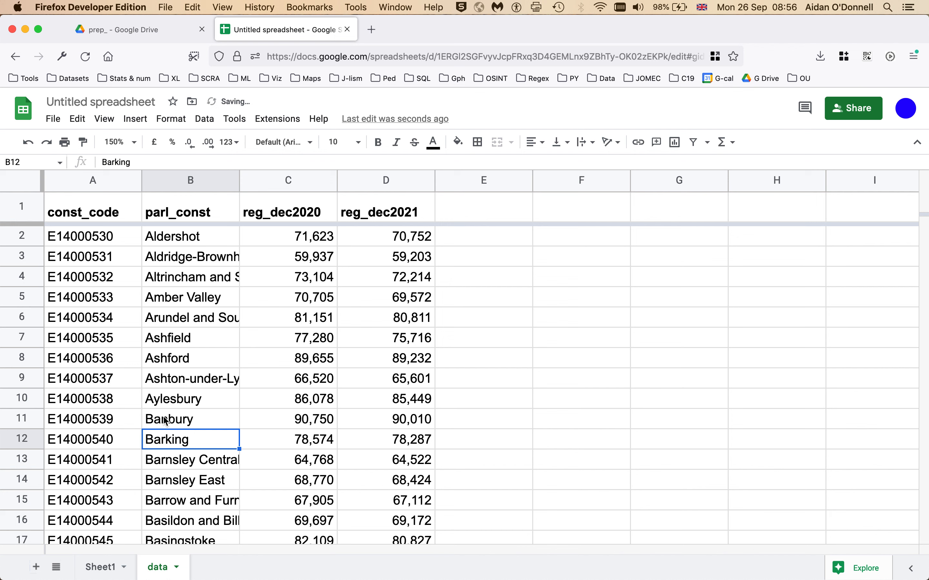
Step: Duplicate the data sheet, name the copy 'original' and move it to the first position
right_click(164, 572)
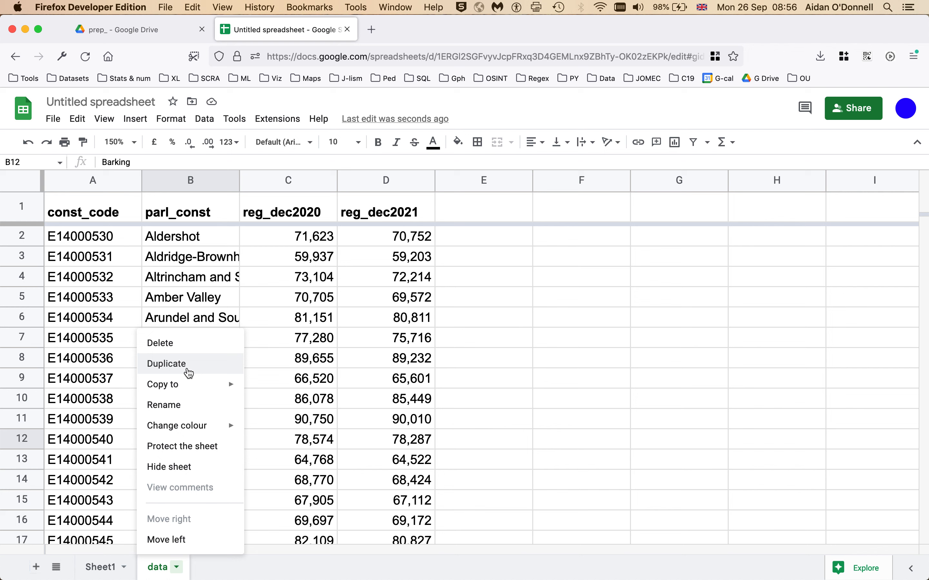
left_click(188, 373)
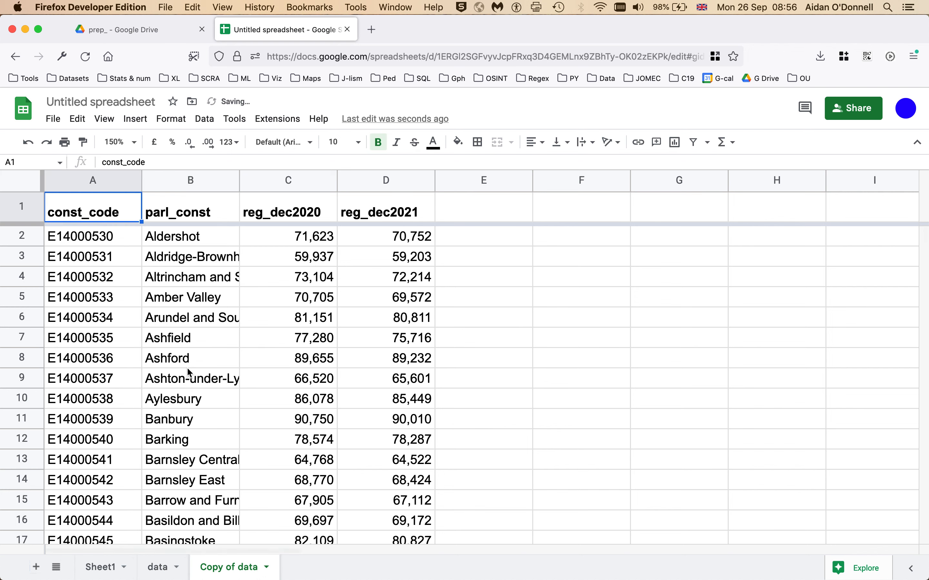
double_click(233, 571)
type("original")
key("Return")
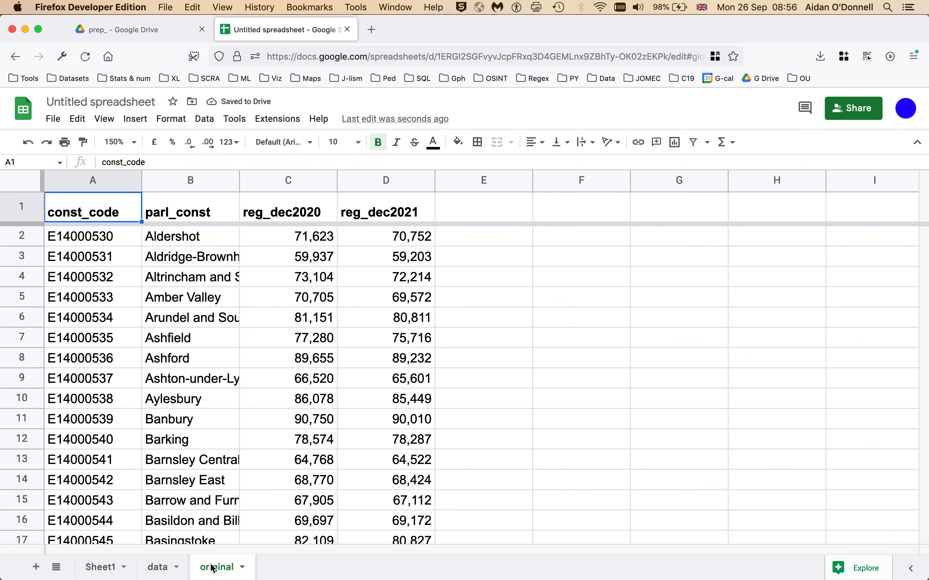
left_click_drag(212, 568, 84, 572)
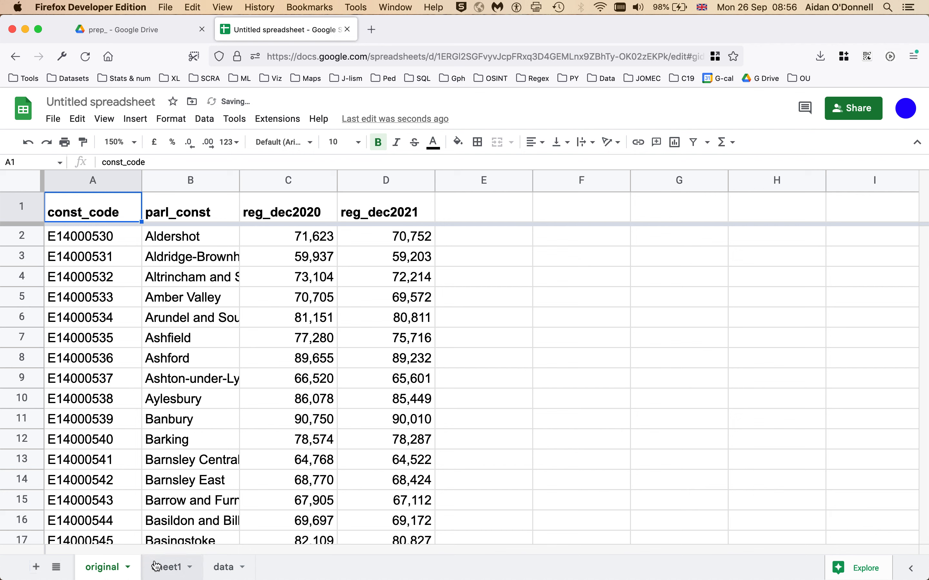
Step: Rename Sheet1 to 'source' and move it to the first tab position
left_click(225, 568)
left_click(174, 260)
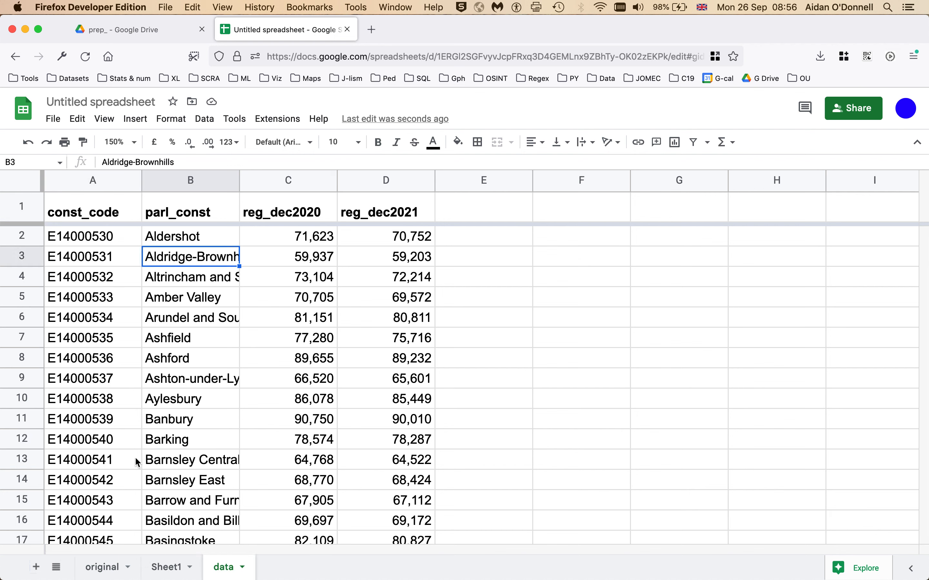
left_click(100, 382)
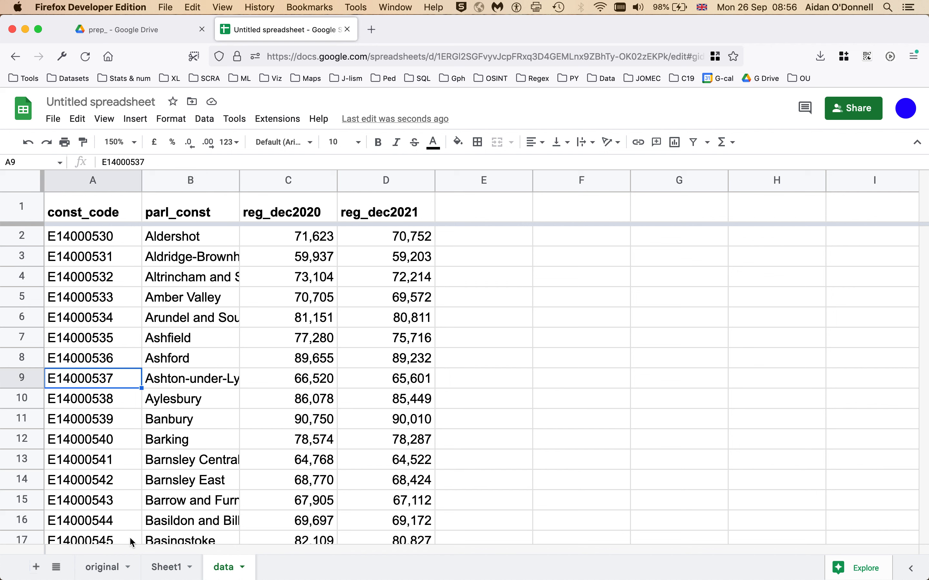
left_click(98, 568)
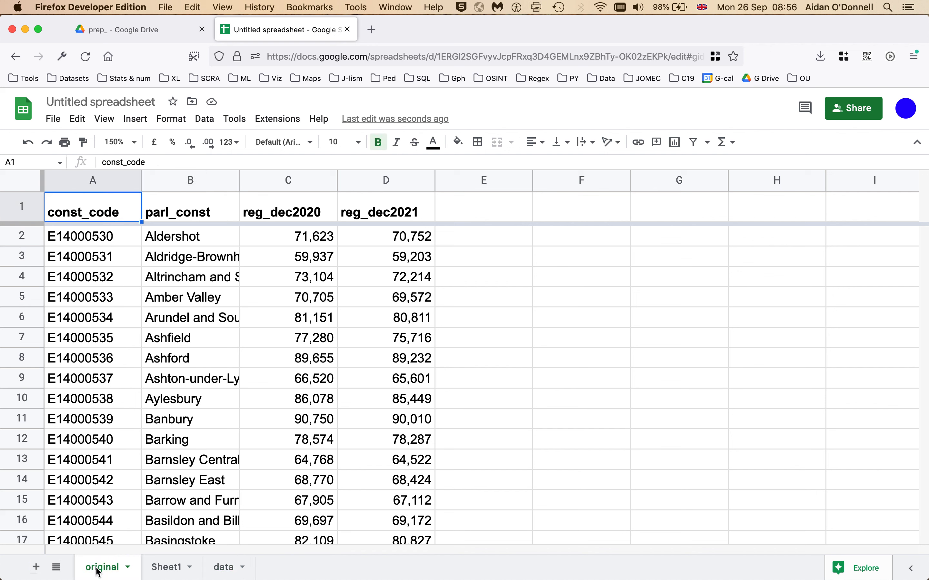
left_click(171, 569)
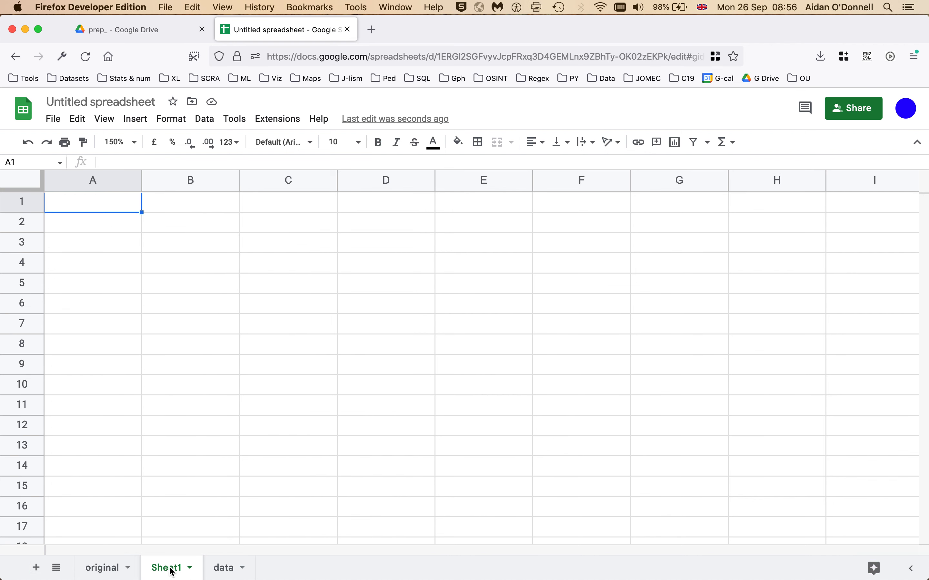
double_click(172, 571)
type("source")
key("Return")
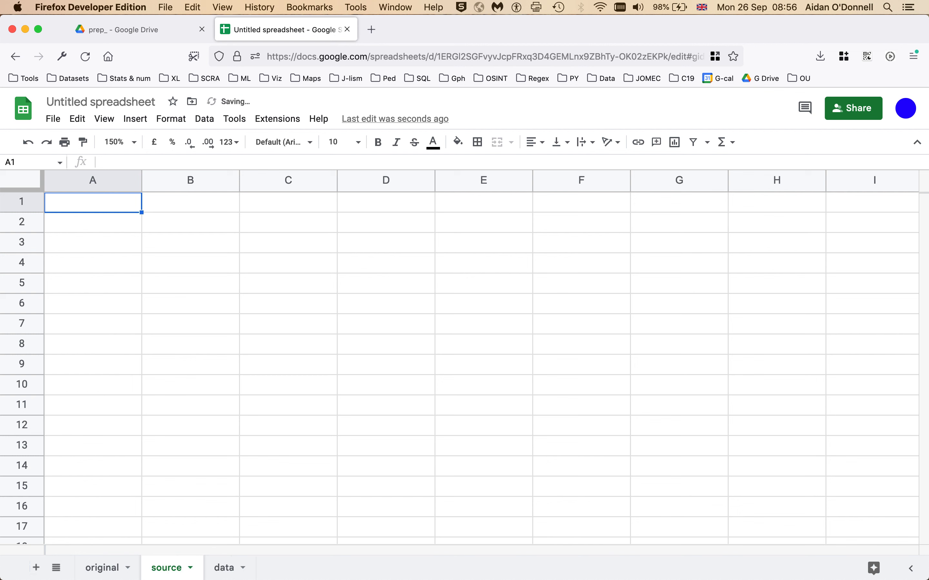
left_click_drag(168, 572, 89, 572)
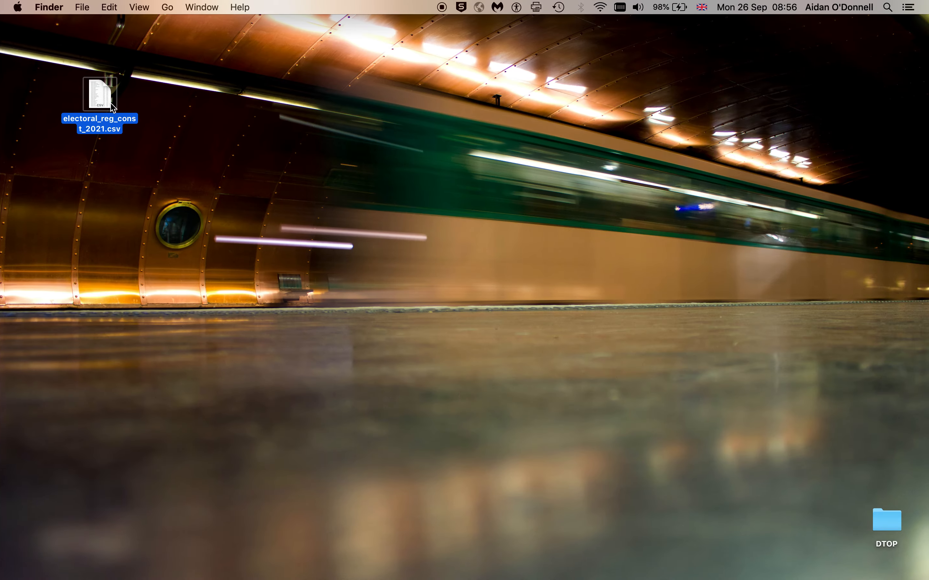
Step: Copy the ONS source URL from the CSV's Finder info comments
key("super+i")
scroll(86, 332, "down", 3)
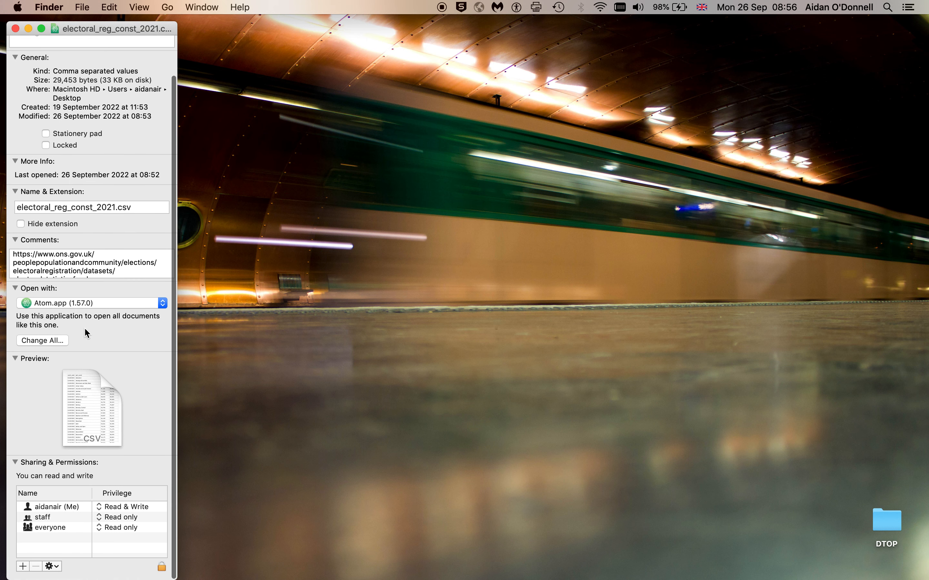
left_click_drag(10, 261, 247, 288)
key("super+c")
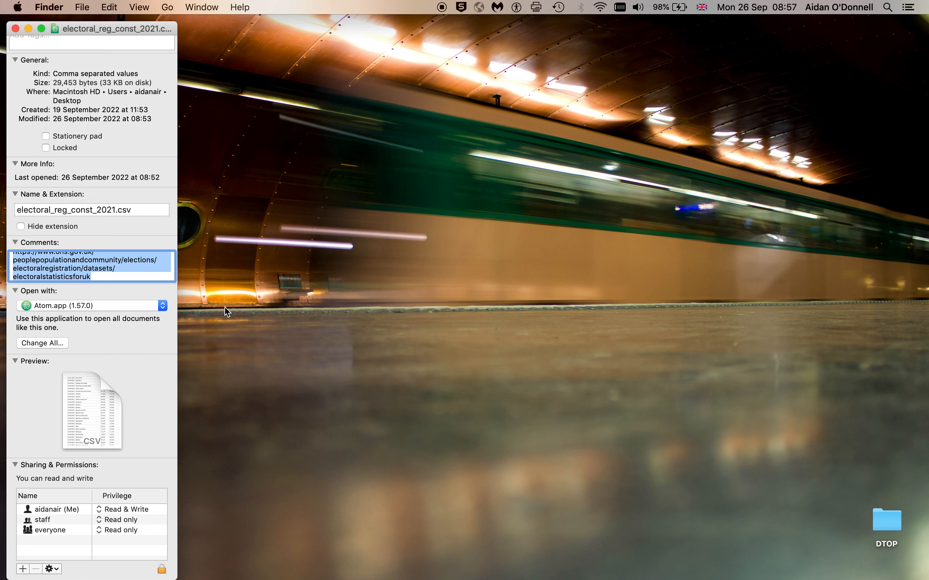
key("super+Tab")
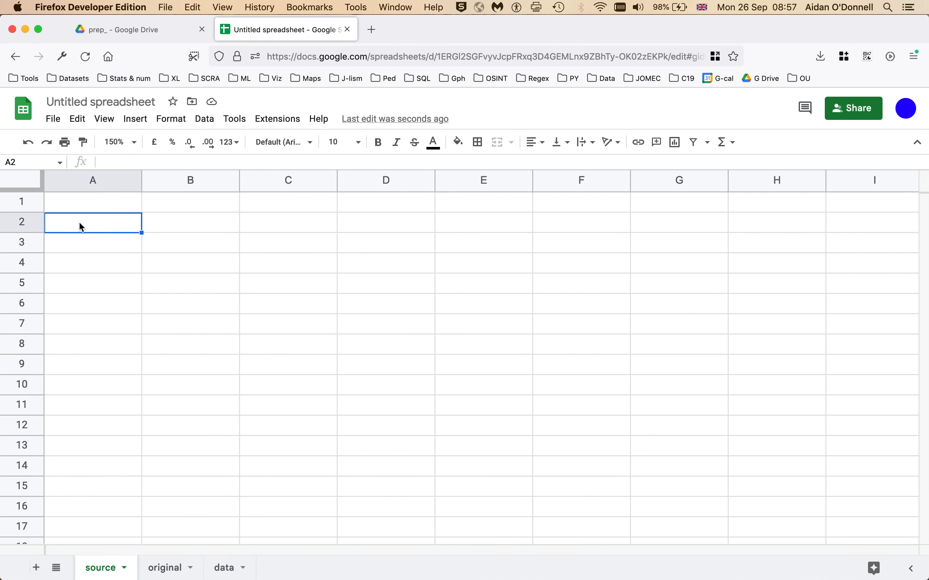
Step: Paste the ONS URL into A1 of the source sheet and open the linked page
key("super+v")
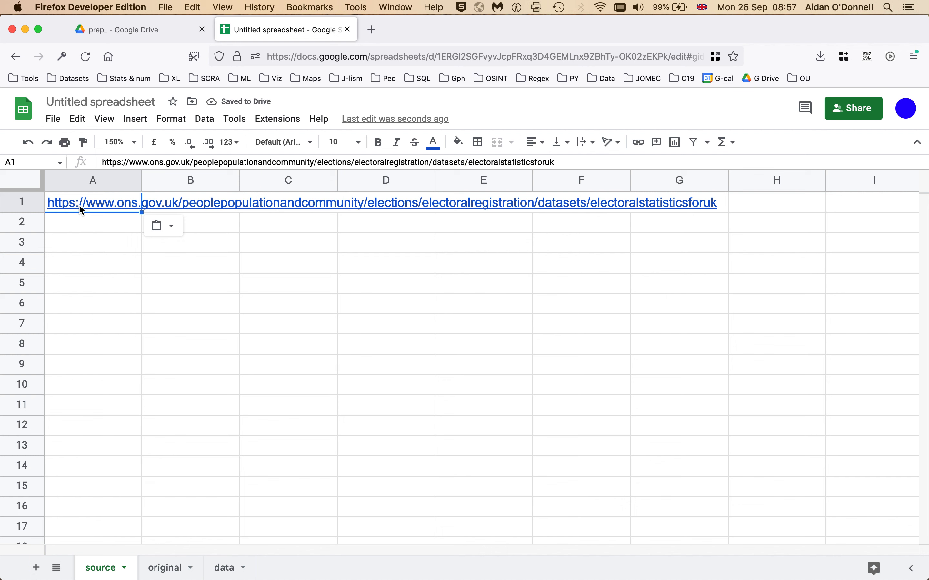
left_click(84, 223)
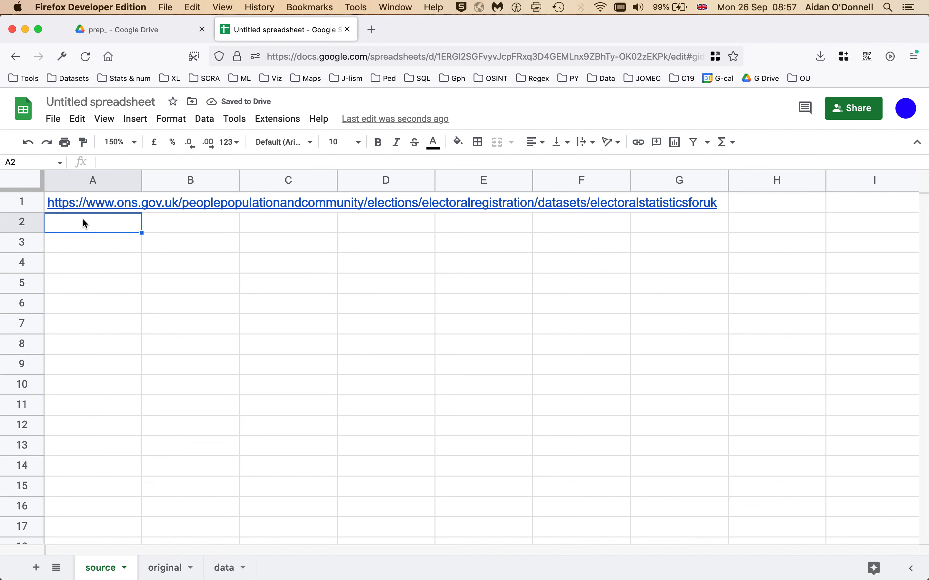
left_click(90, 202)
left_click(101, 228)
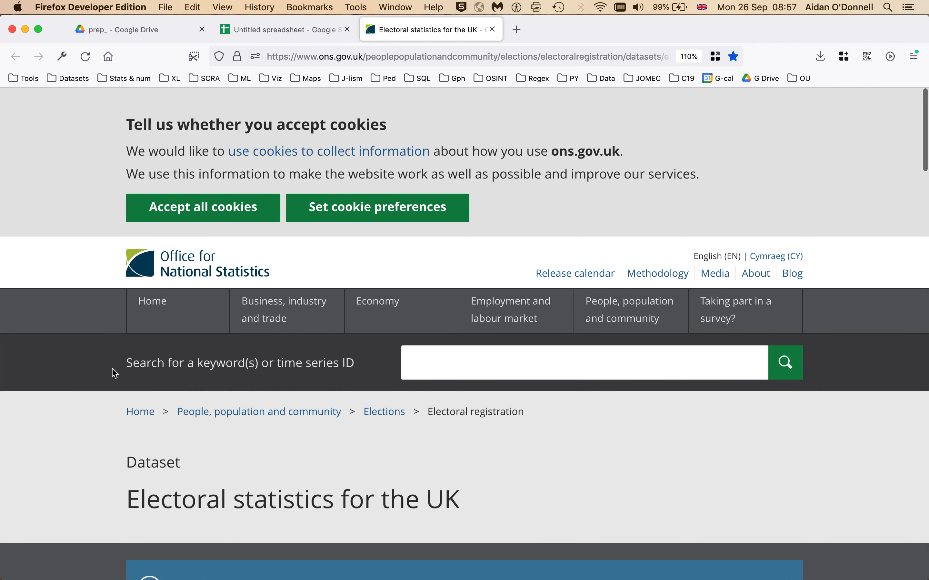
left_click(274, 28)
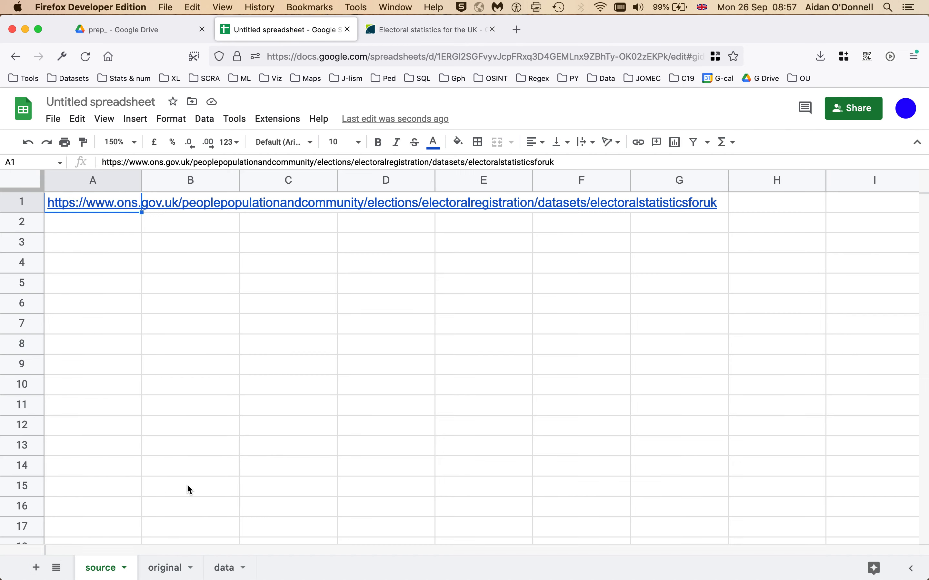
left_click(225, 567)
left_click(165, 568)
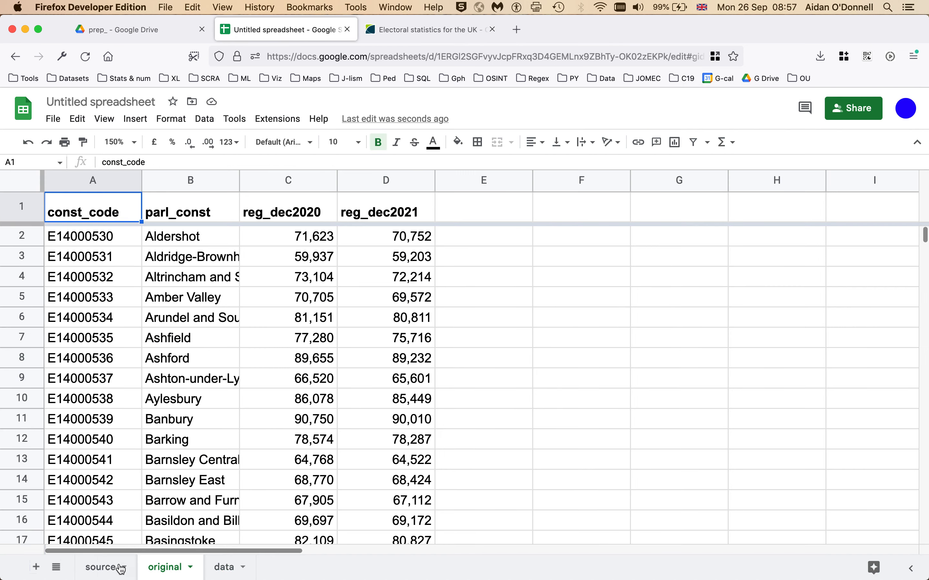
left_click(103, 567)
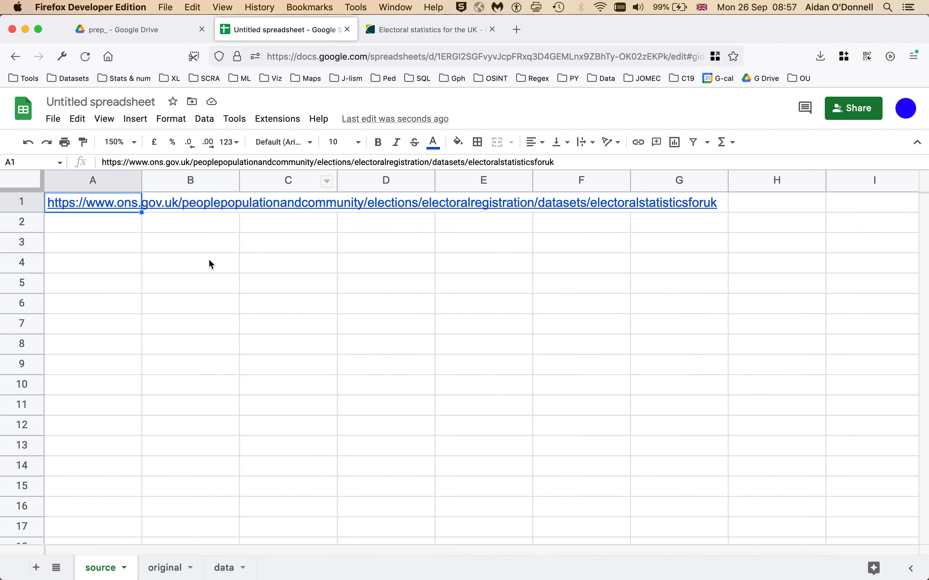
left_click(204, 286)
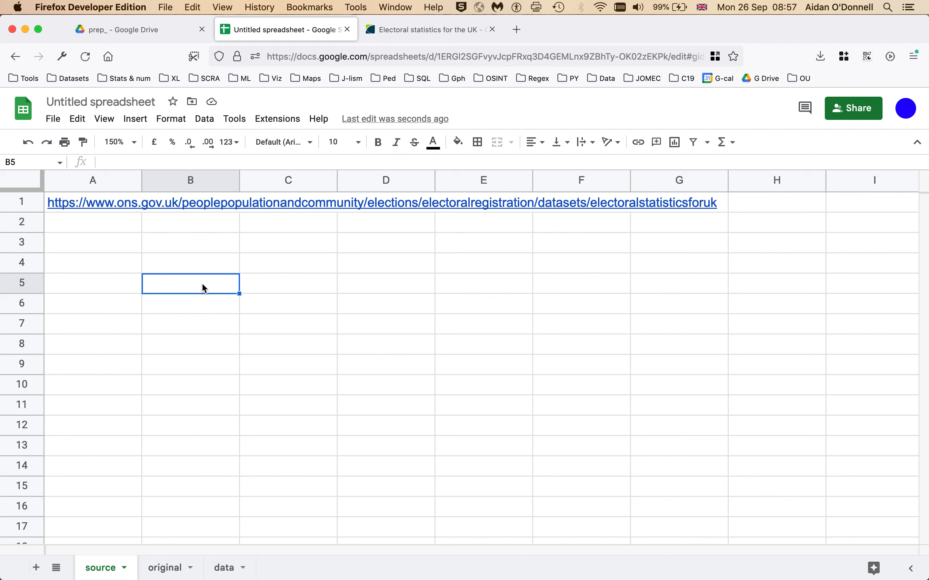
Step: Change the title from Untitled spreadsheet to 'Electoral reg numbers 2020 & 2021'
left_click(80, 101)
type("Ele")
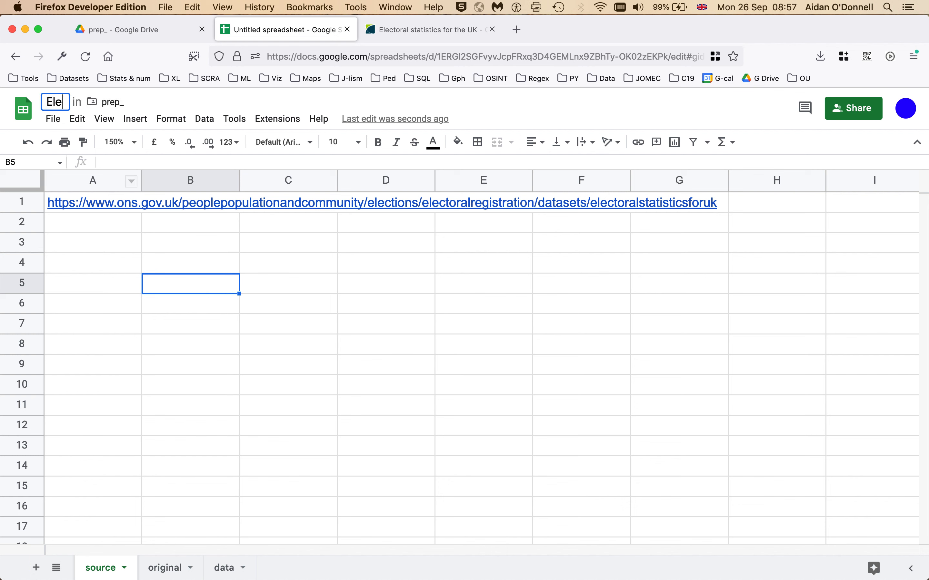
type("ctoral ")
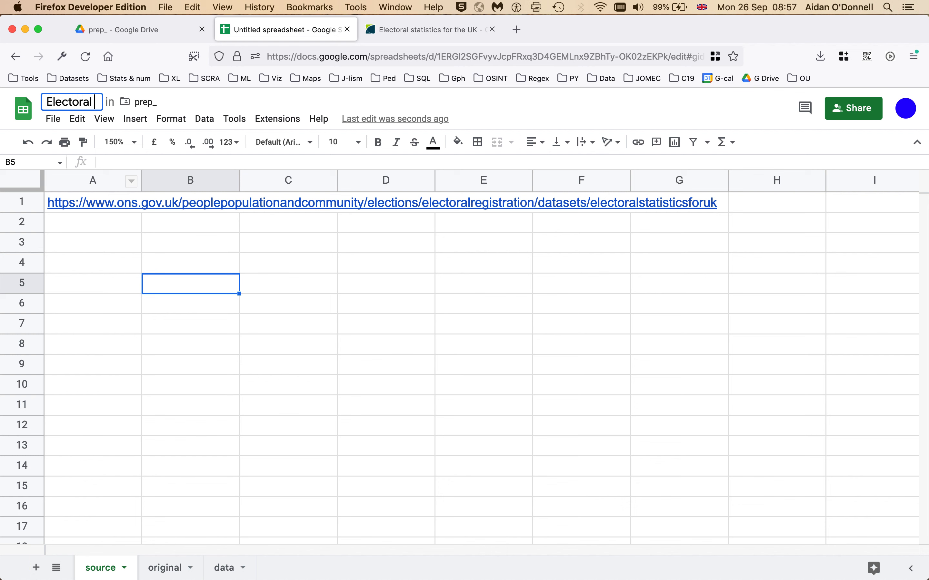
type("reg numbers 2")
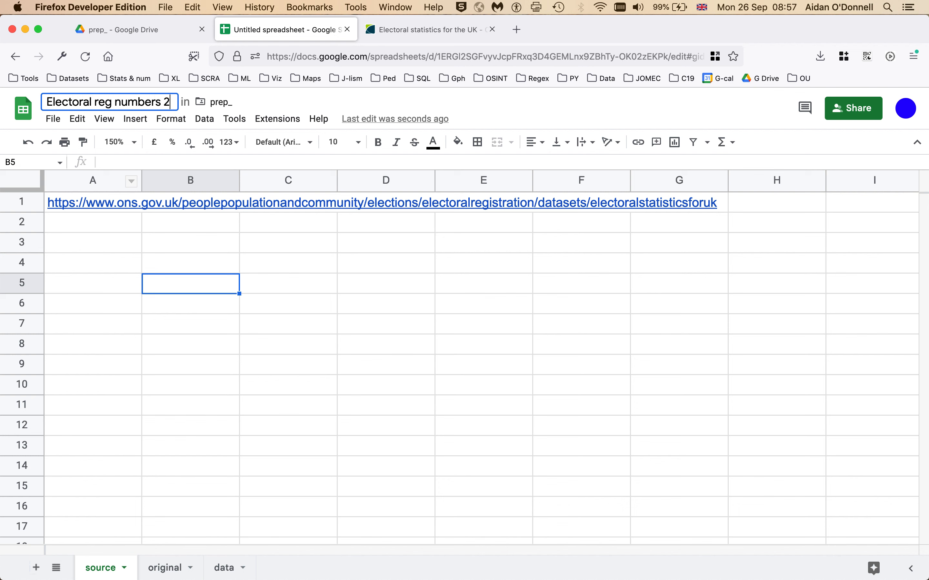
type("020 &")
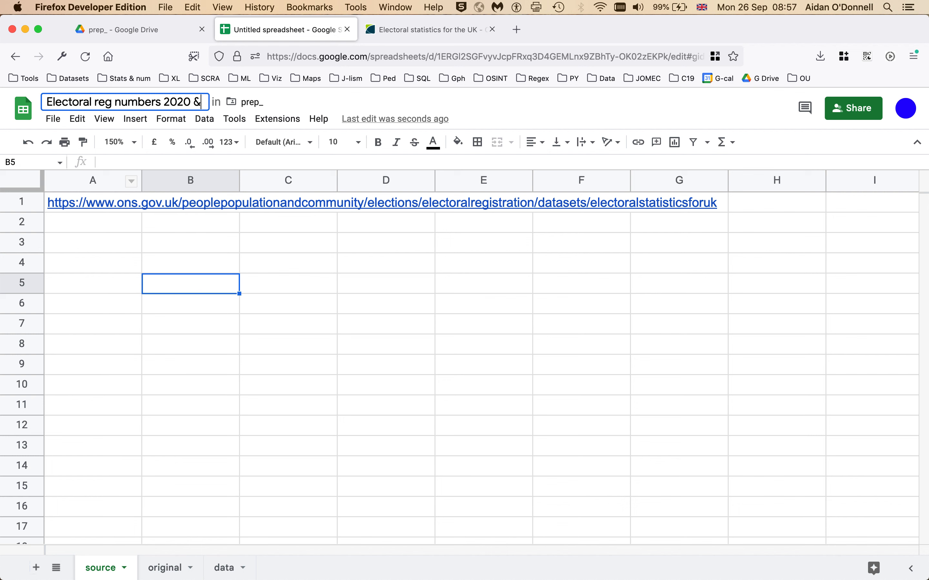
type(" 2021")
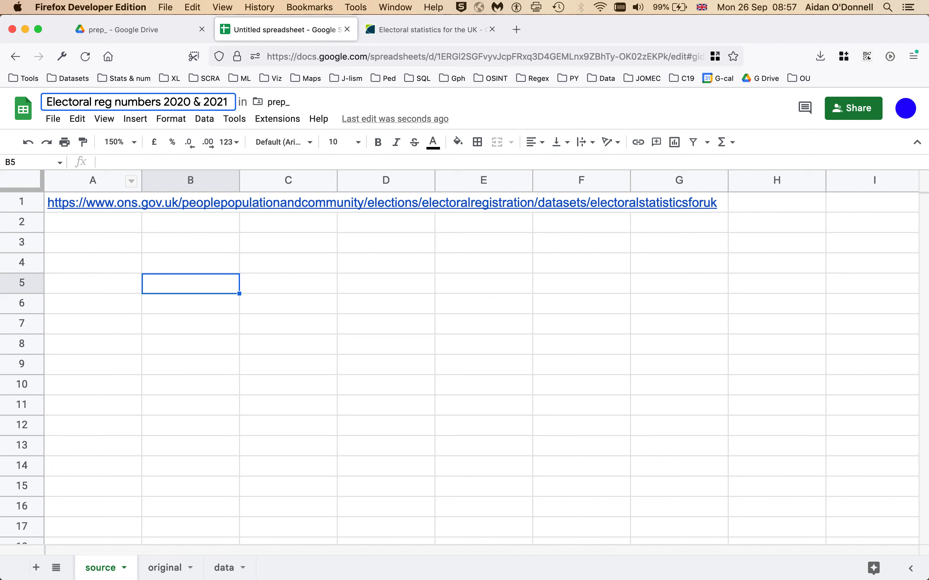
key("Return")
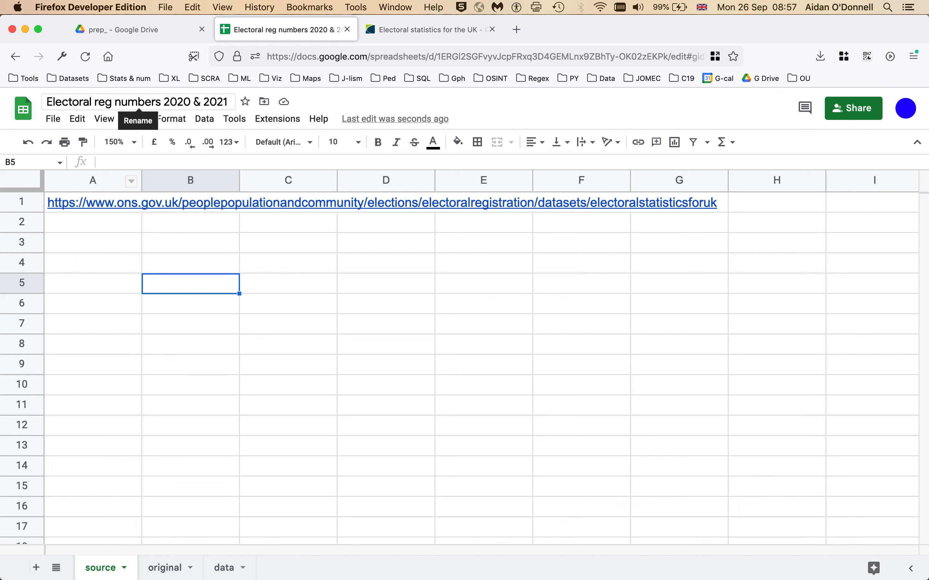
left_click(456, 275)
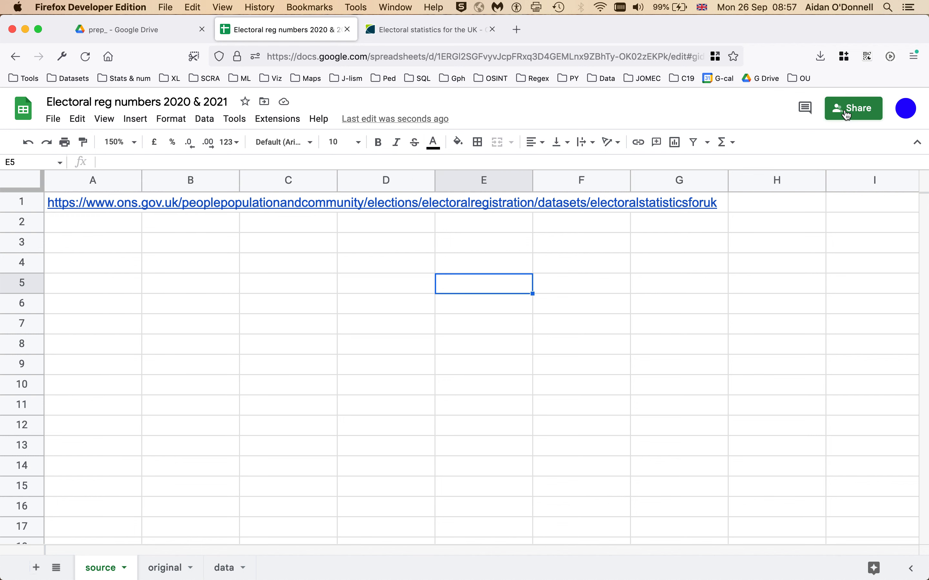
Step: Change General access from Restricted to 'Anyone with the link' with the Viewer role
left_click(863, 109)
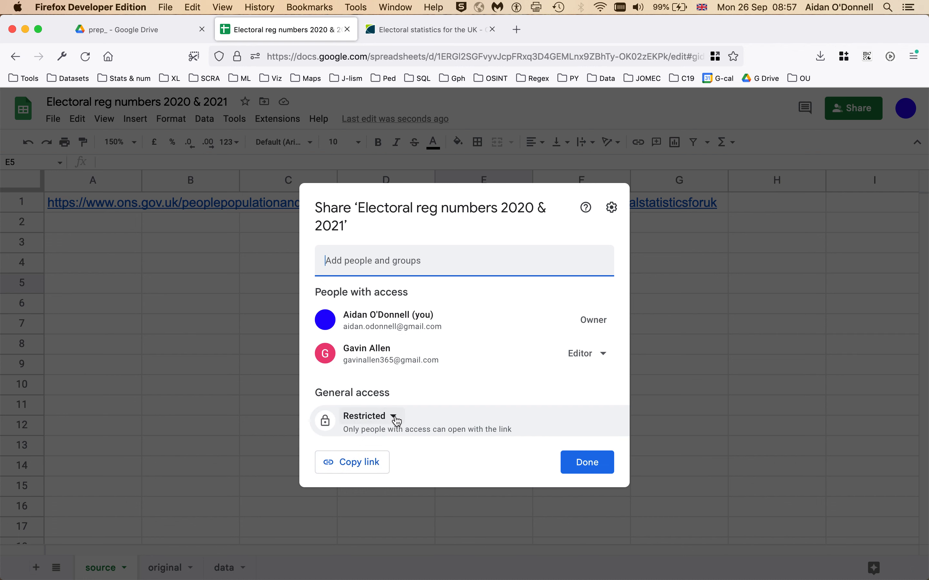
left_click(358, 264)
left_click(220, 311)
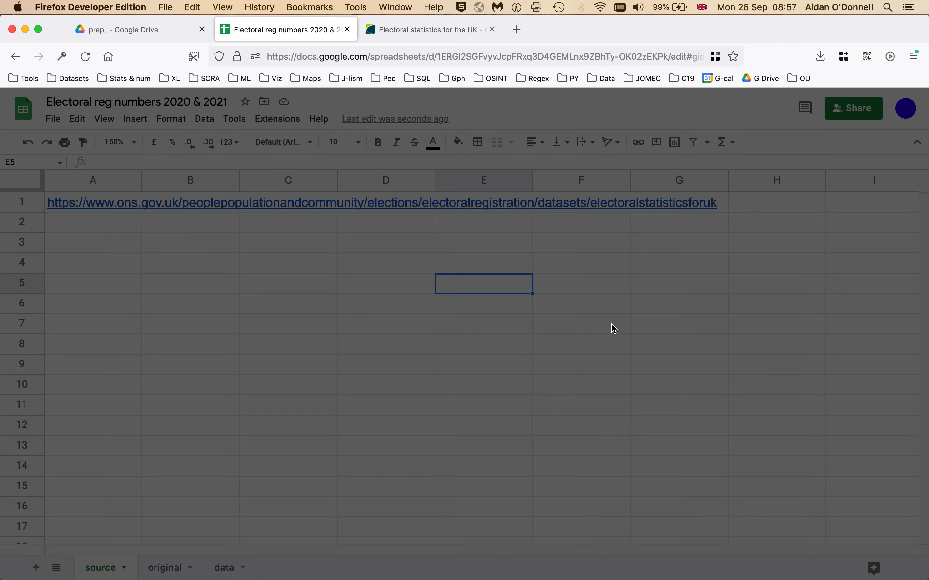
left_click(403, 286)
left_click(867, 110)
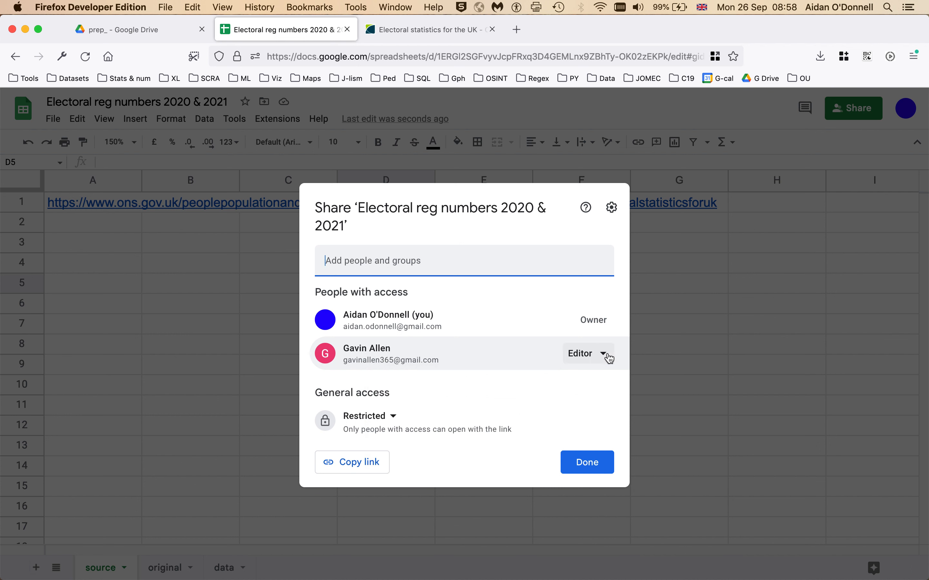
left_click(395, 423)
left_click(393, 480)
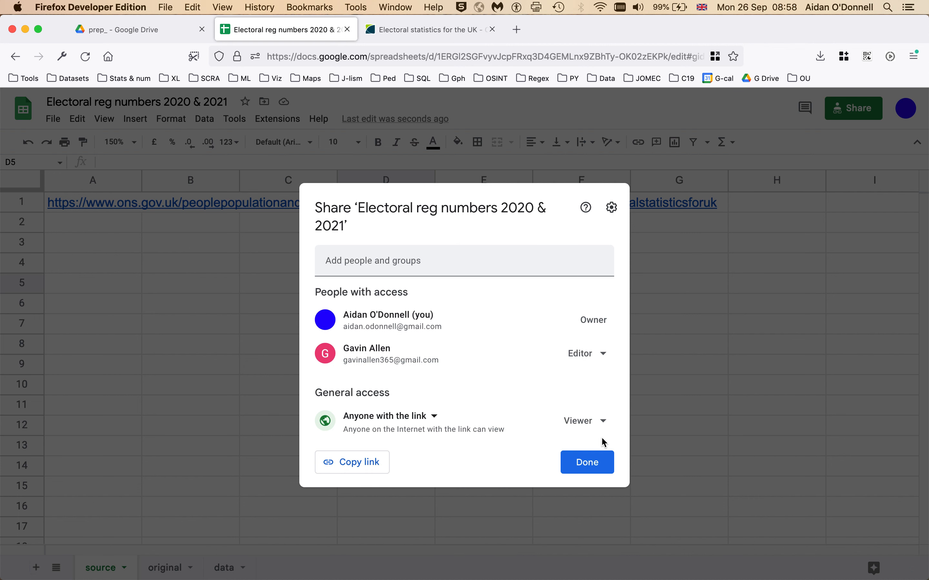
left_click(603, 421)
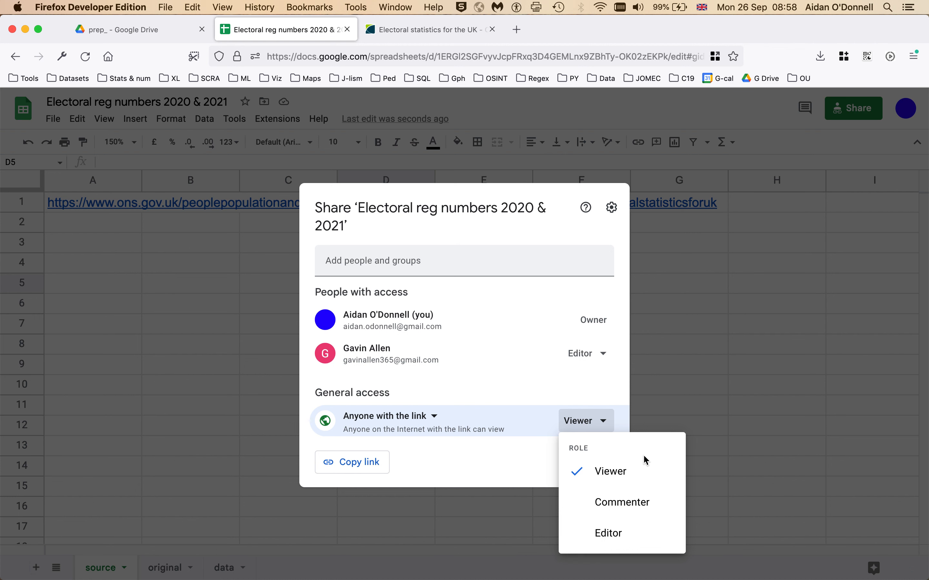
left_click(491, 460)
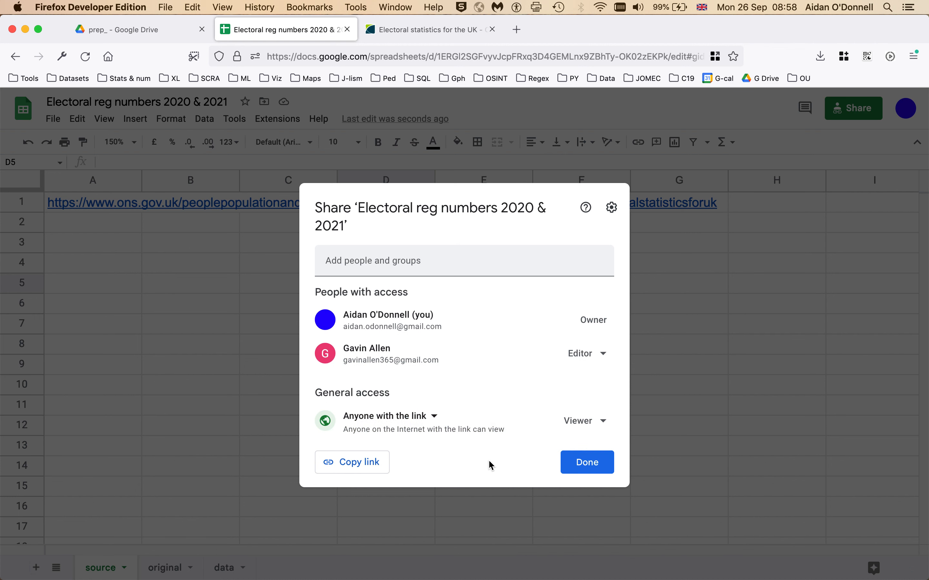
left_click(592, 466)
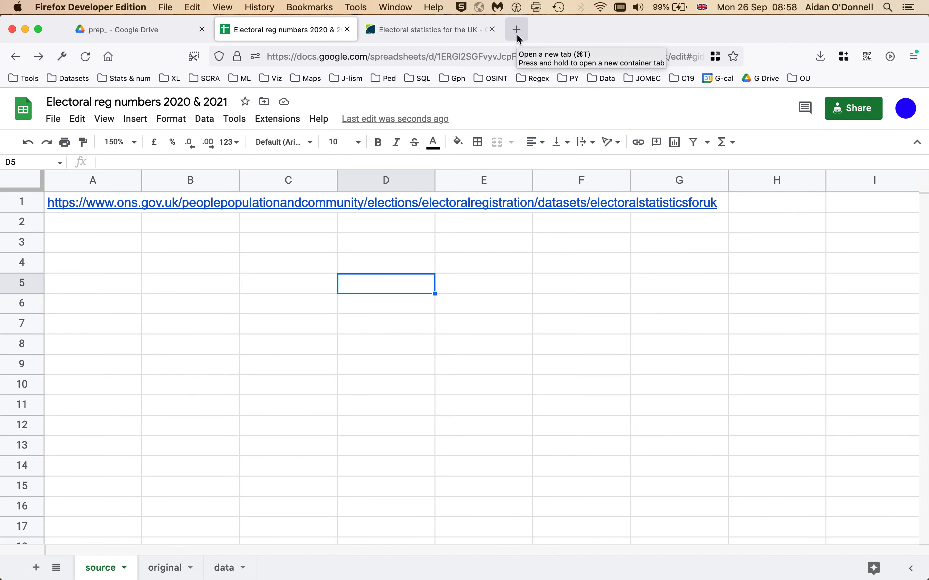
Step: Paste the copied spreadsheet URL into a new Banking container tab and load it
left_click(469, 56)
left_click(517, 29)
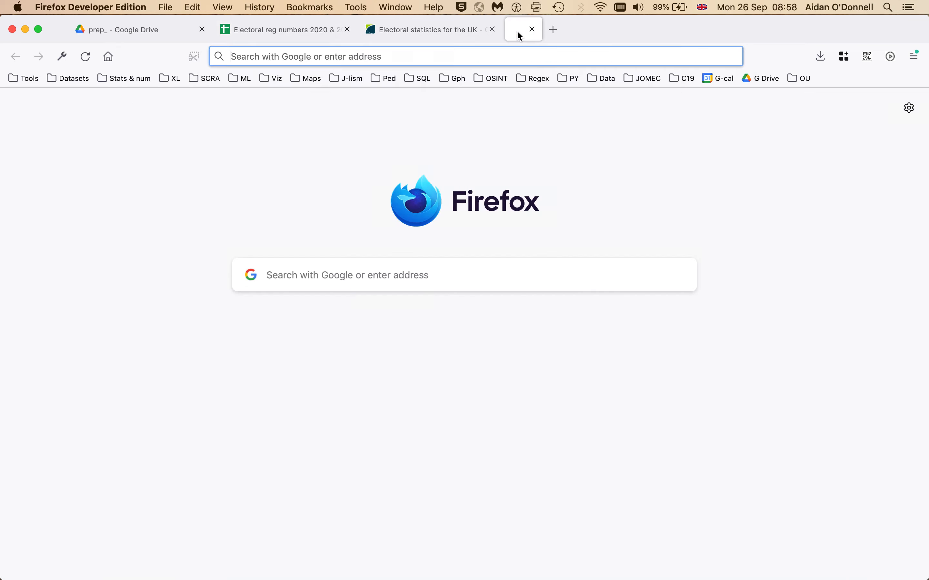
left_click(846, 57)
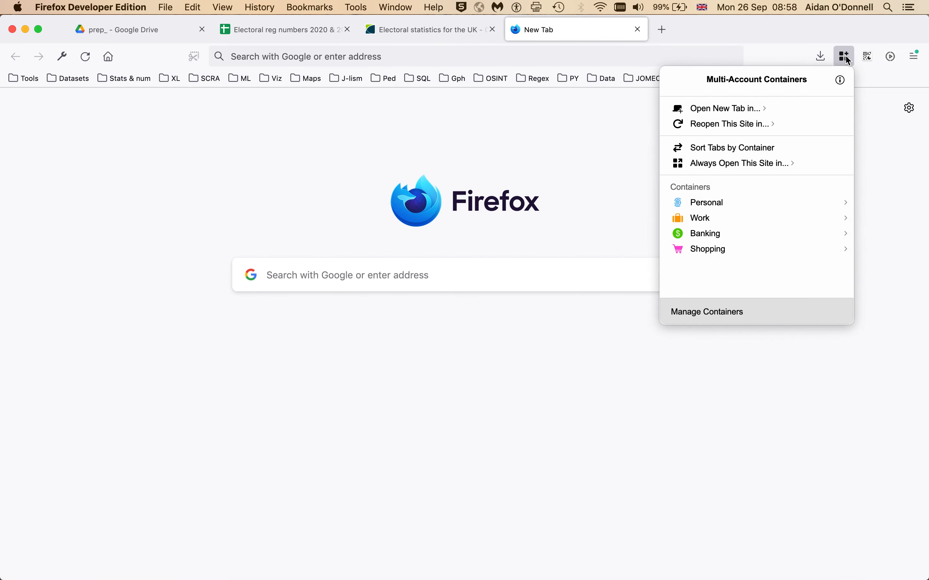
left_click(742, 236)
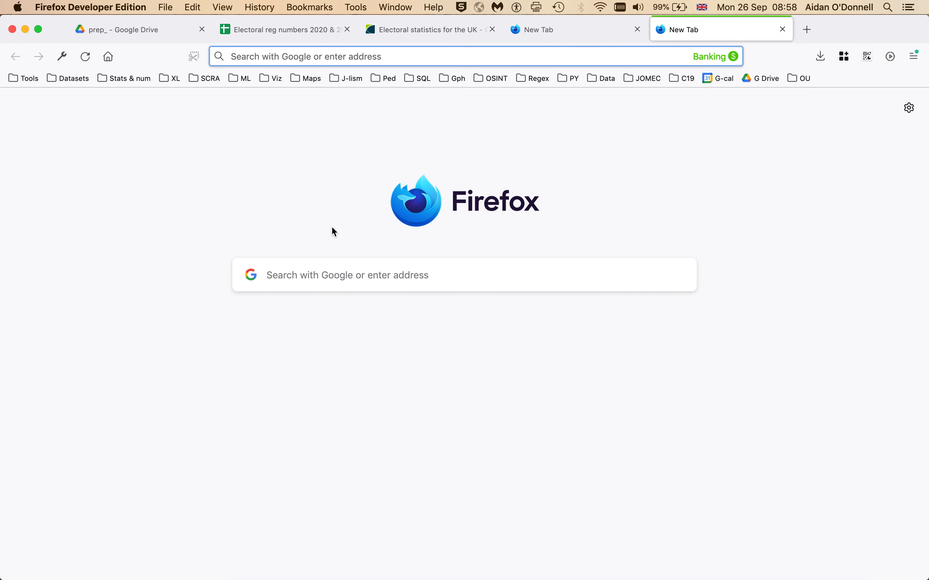
left_click(258, 56)
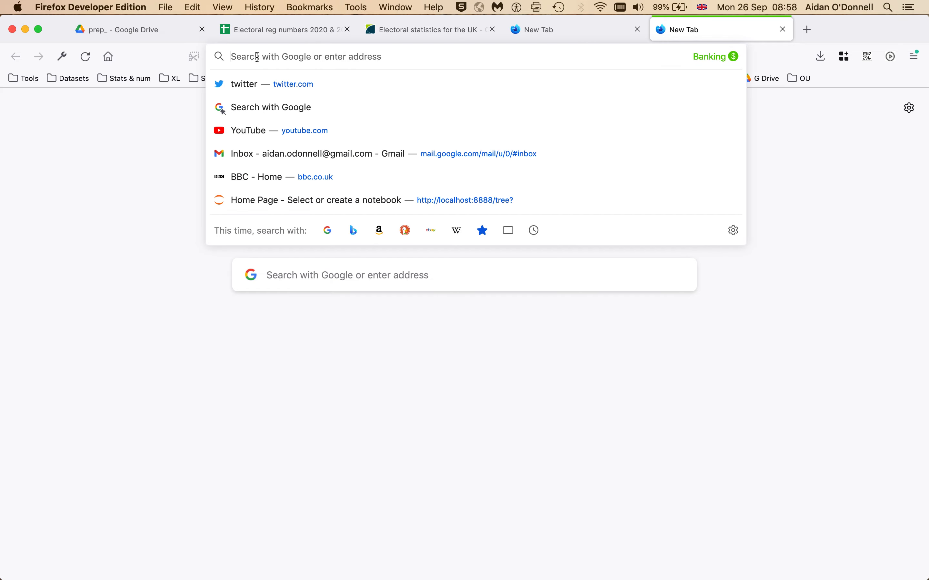
key("Return")
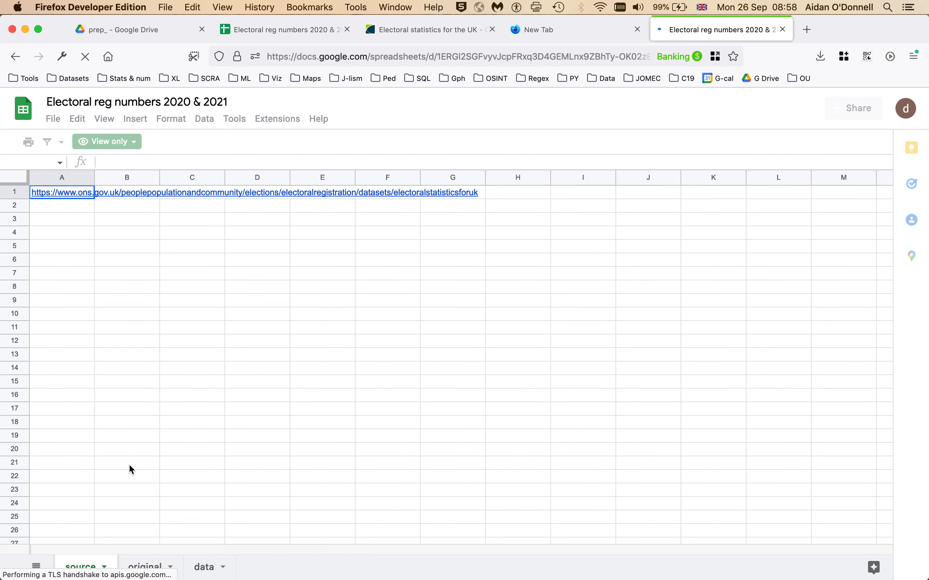
Step: In the view-only copy, view the data sheet, try selecting a cell, and inspect the File menu
left_click(204, 569)
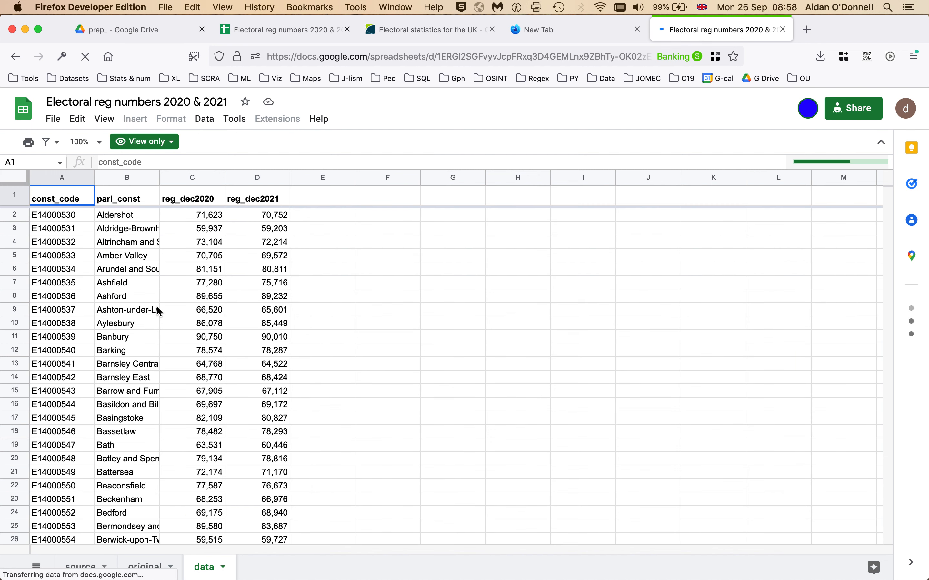
left_click(120, 246)
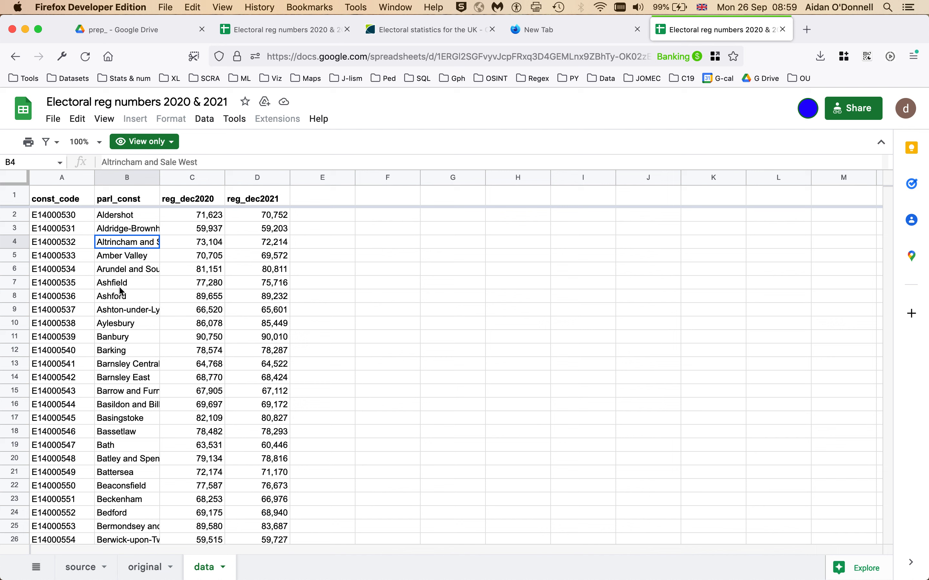
left_click(56, 121)
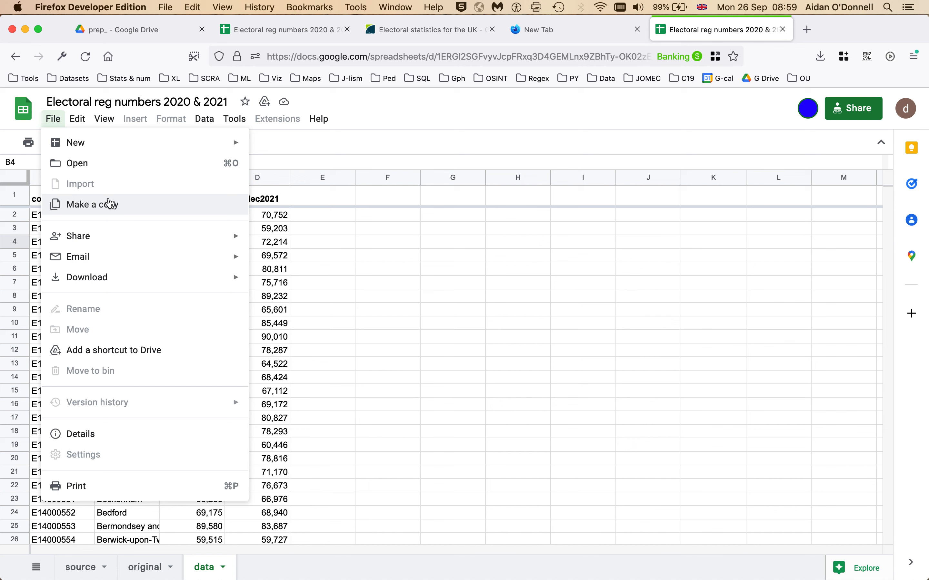
left_click(399, 305)
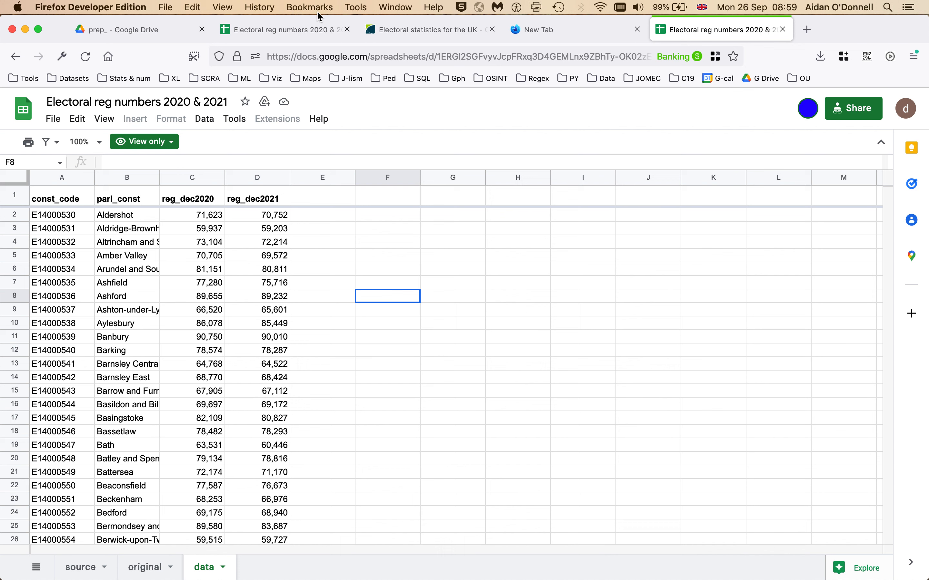
Step: Return to the editable spreadsheet tab and show its data sheet
left_click(261, 32)
left_click(610, 351)
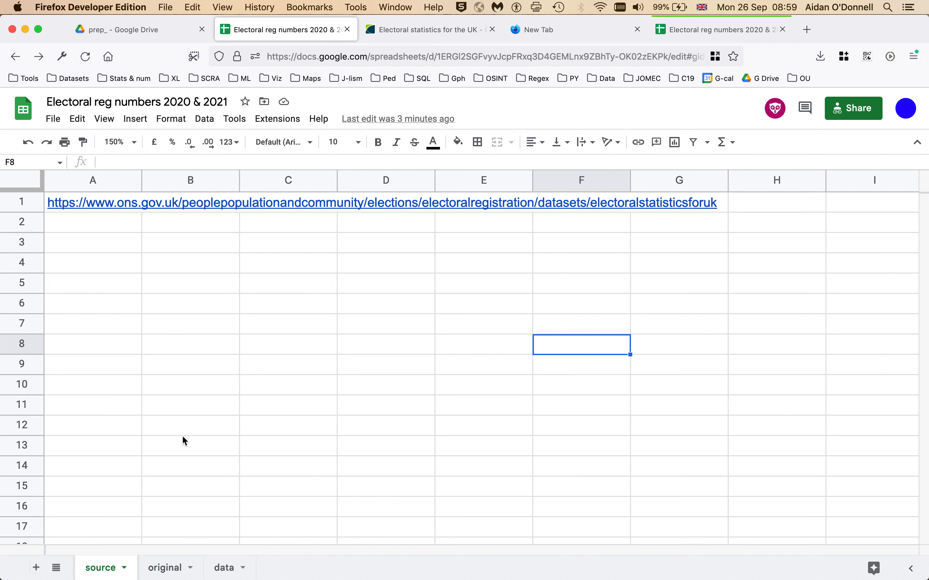
left_click(227, 572)
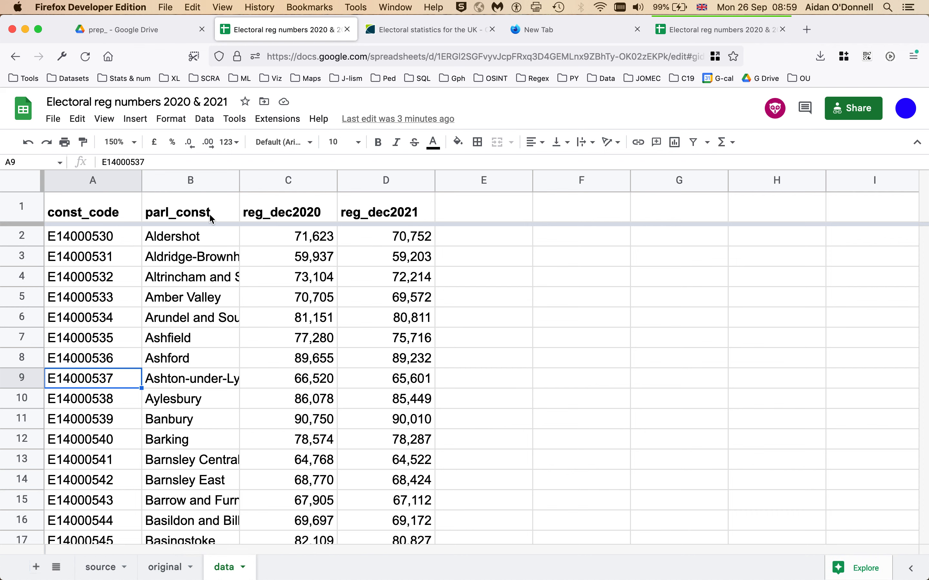
Step: Select columns A through D and drag a header border so all four share one width
left_click_drag(141, 176, 175, 178)
left_click_drag(405, 184, 75, 183)
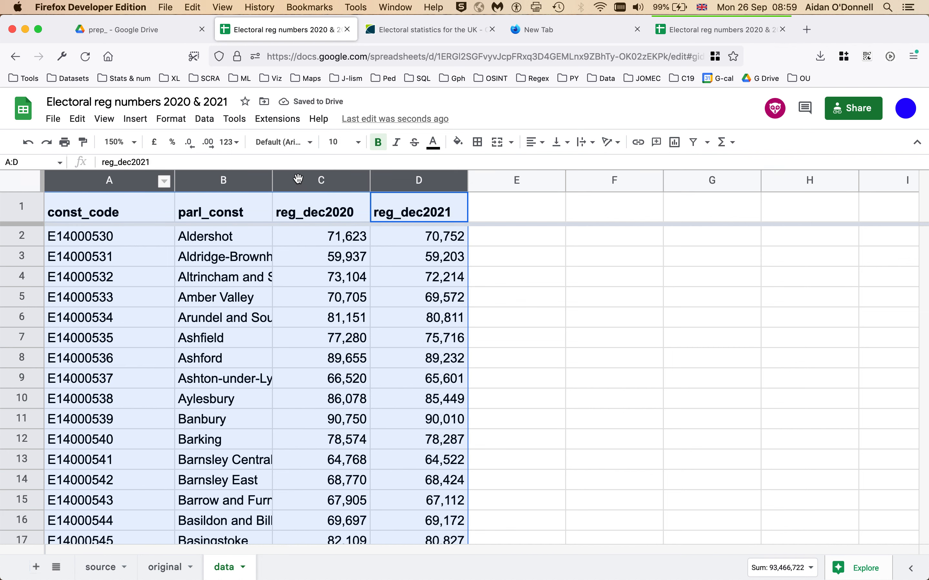
left_click_drag(272, 181, 292, 181)
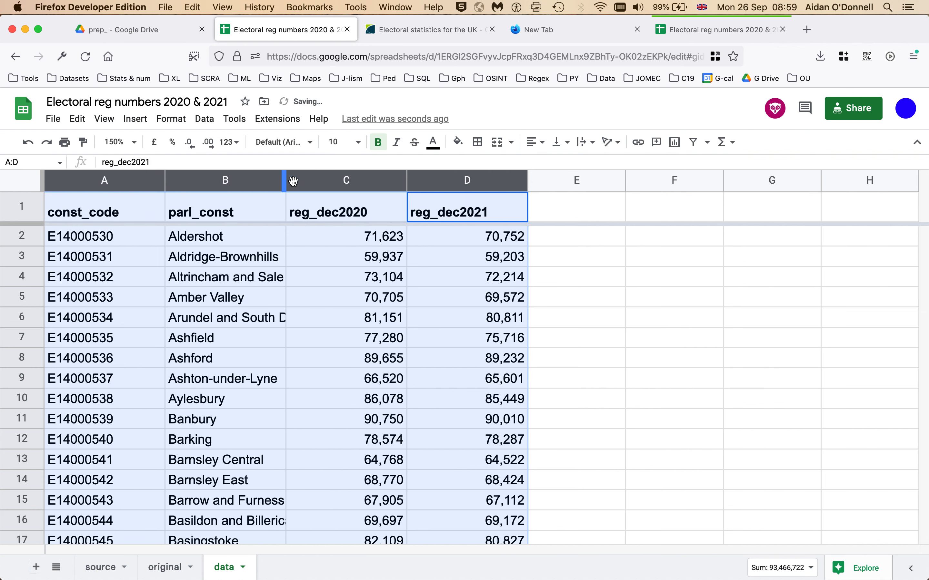
left_click(325, 236)
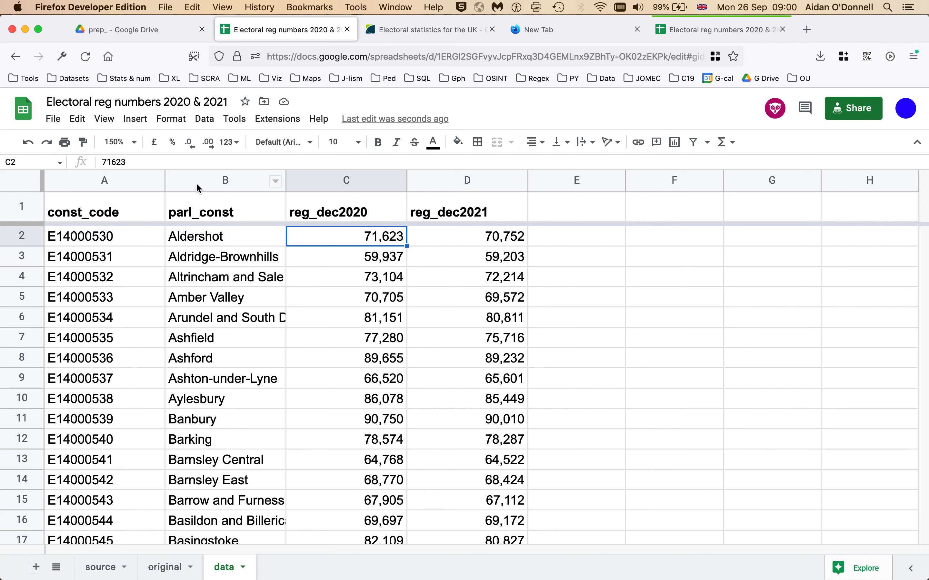
left_click(73, 183)
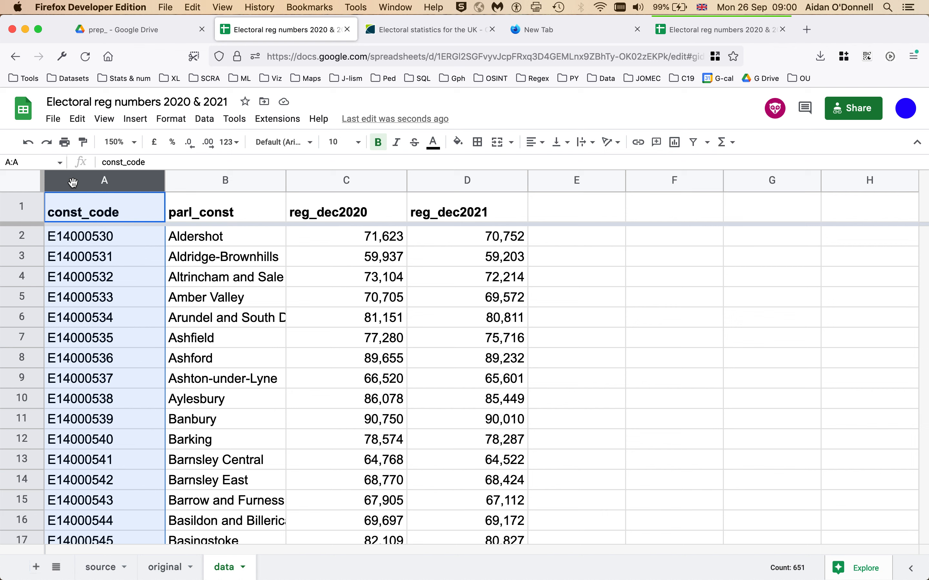
right_click(73, 184)
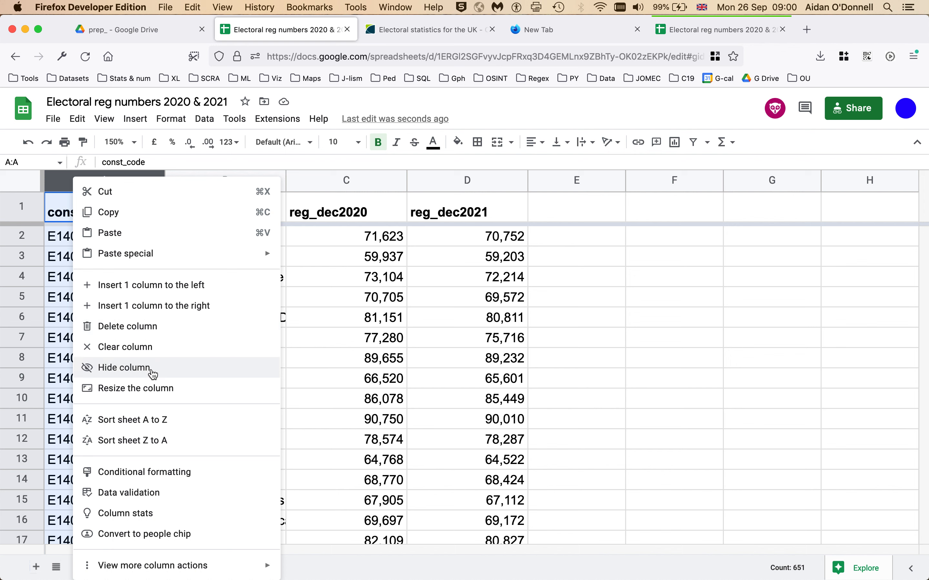
left_click(153, 367)
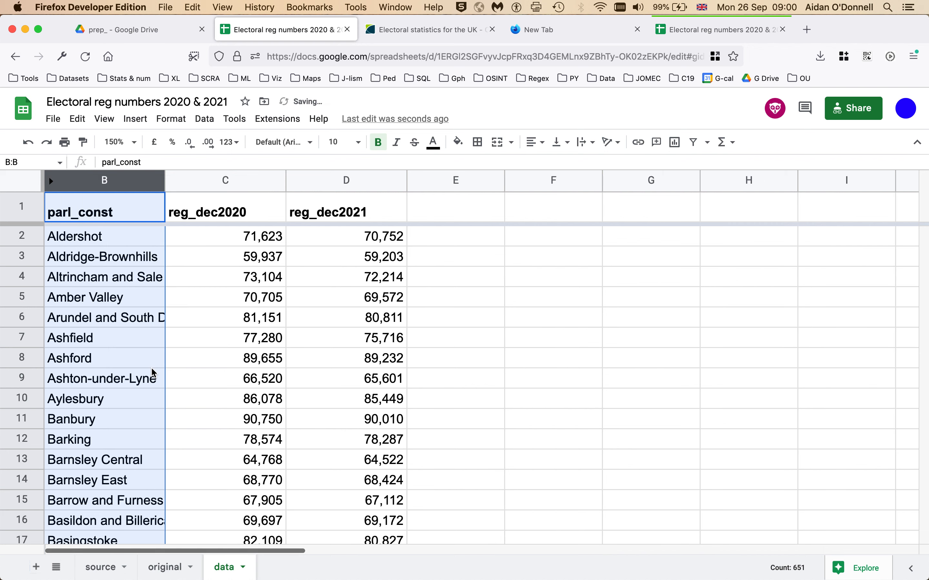
left_click(250, 360)
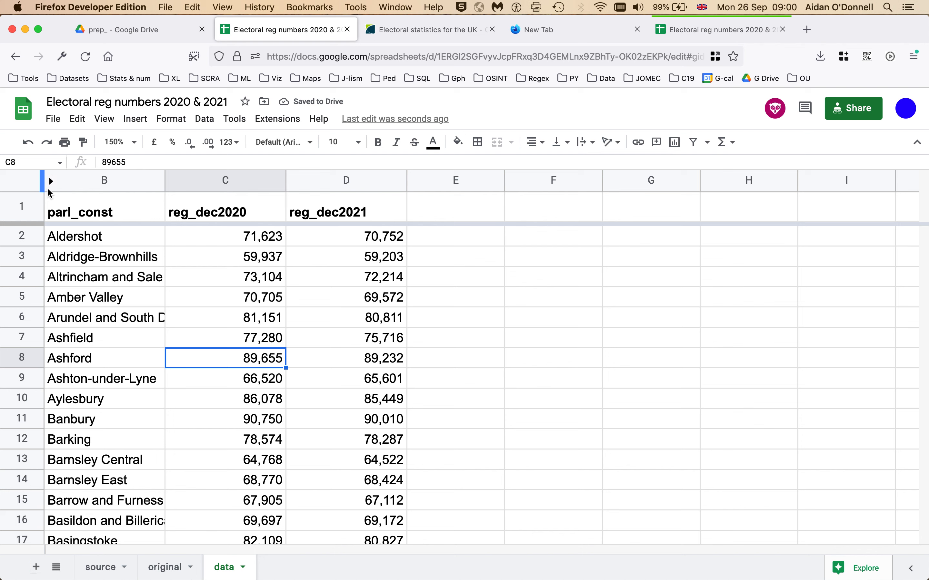
right_click(83, 184)
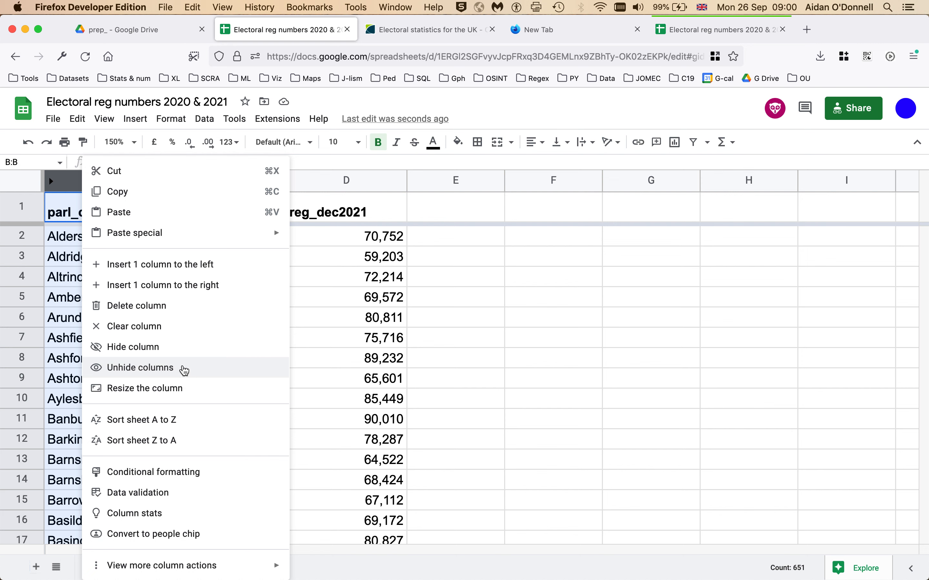
left_click(183, 368)
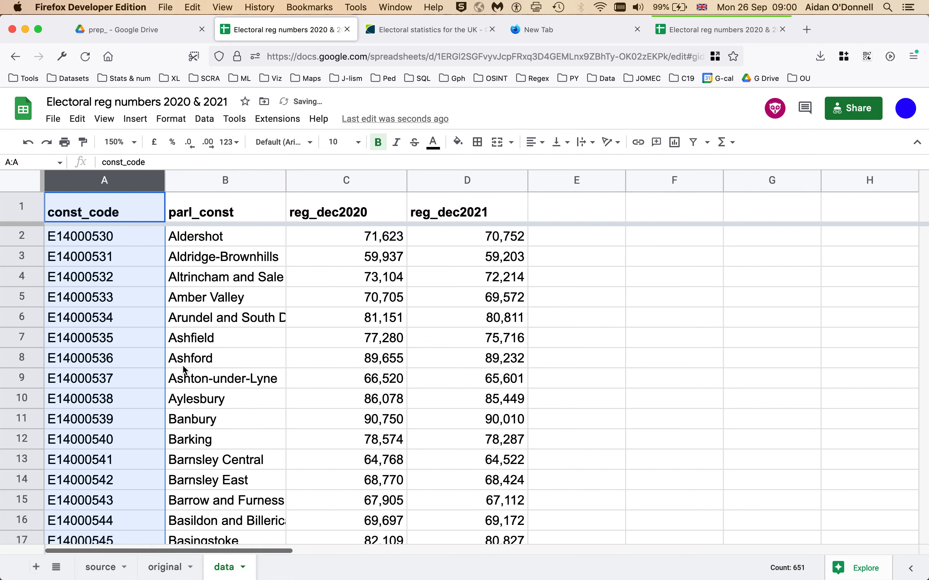
left_click(136, 375)
left_click(233, 236)
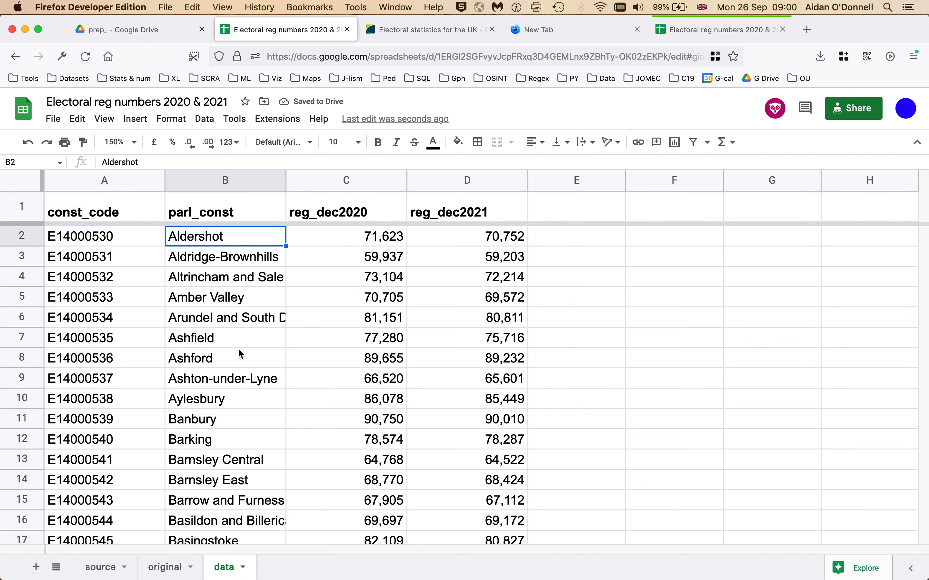
left_click(121, 235)
scroll(118, 318, "down", 10)
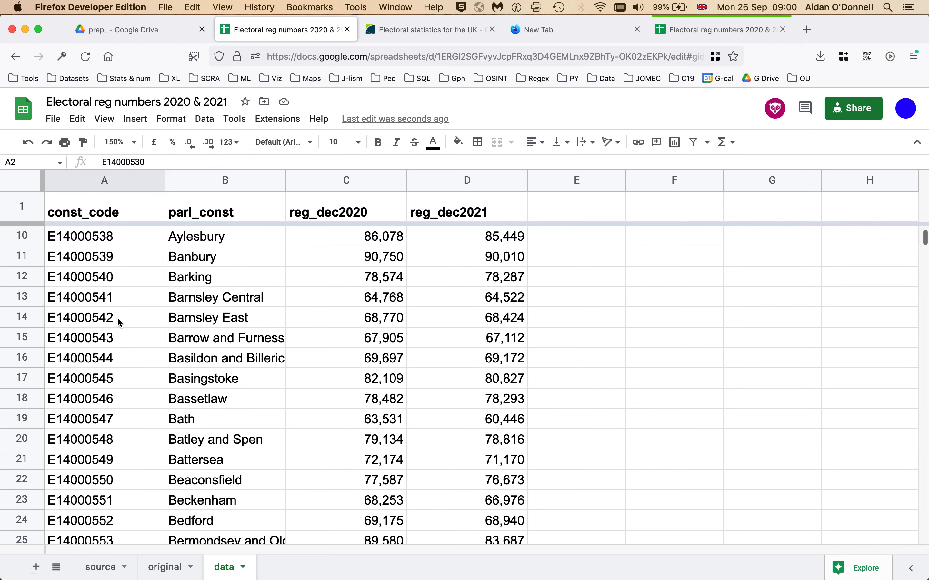
scroll(118, 319, "down", 13)
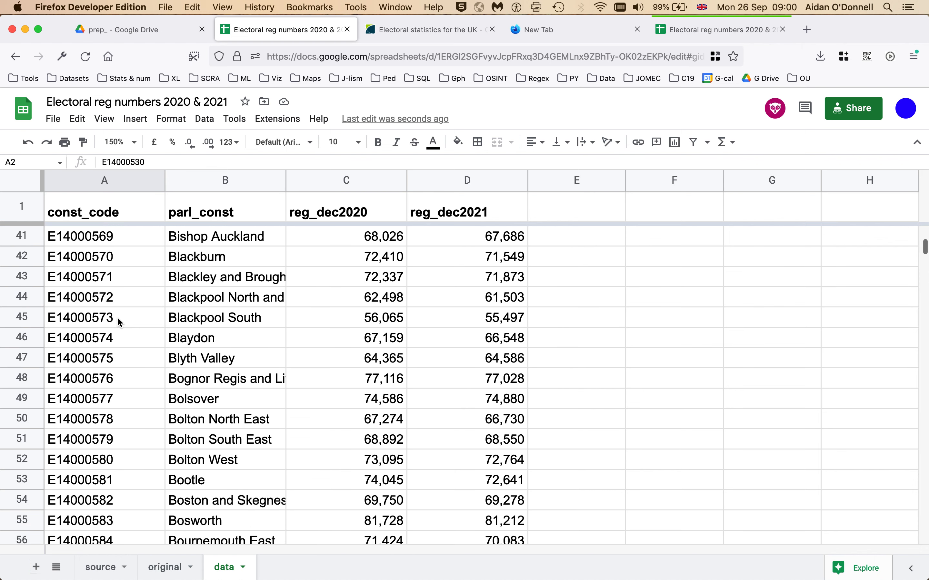
scroll(117, 320, "down", 11)
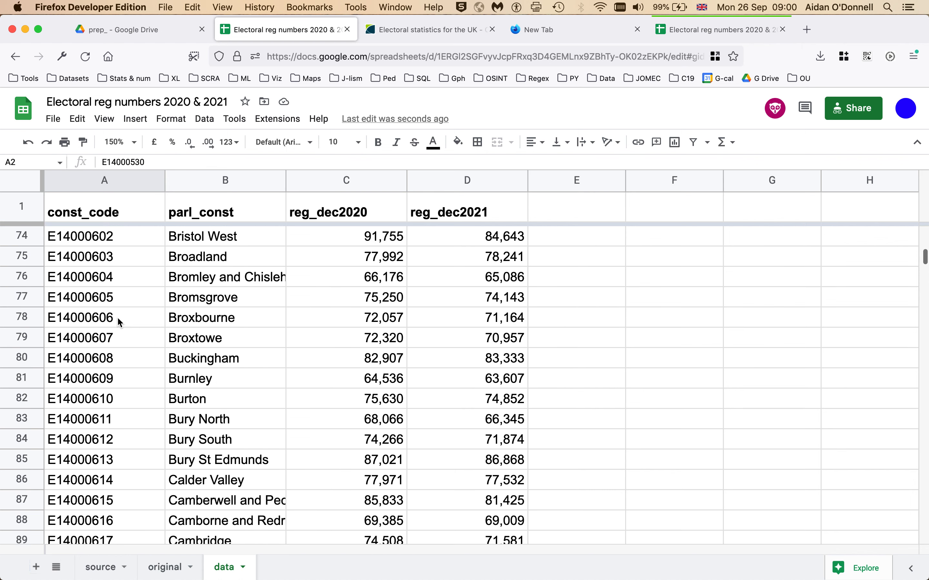
scroll(118, 319, "down", 20)
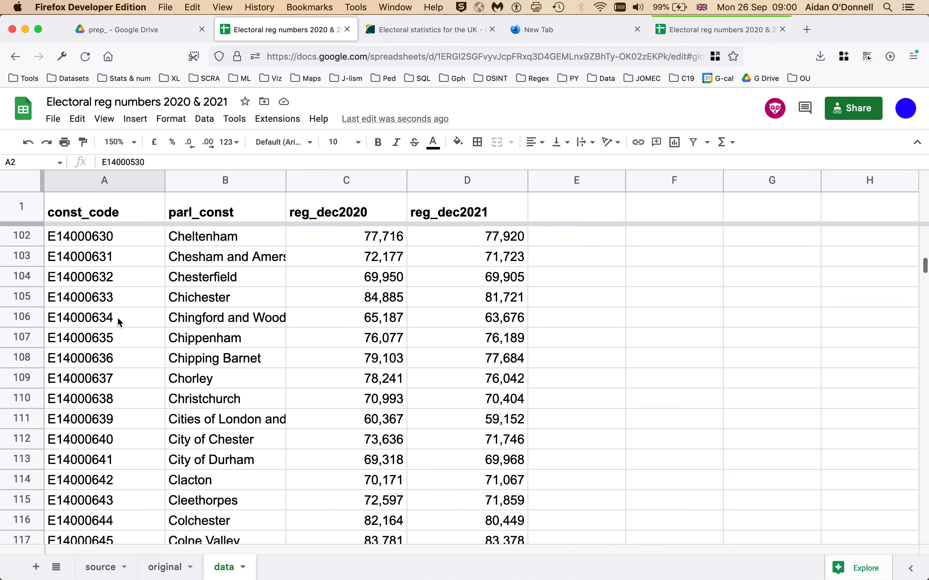
scroll(117, 319, "down", 20)
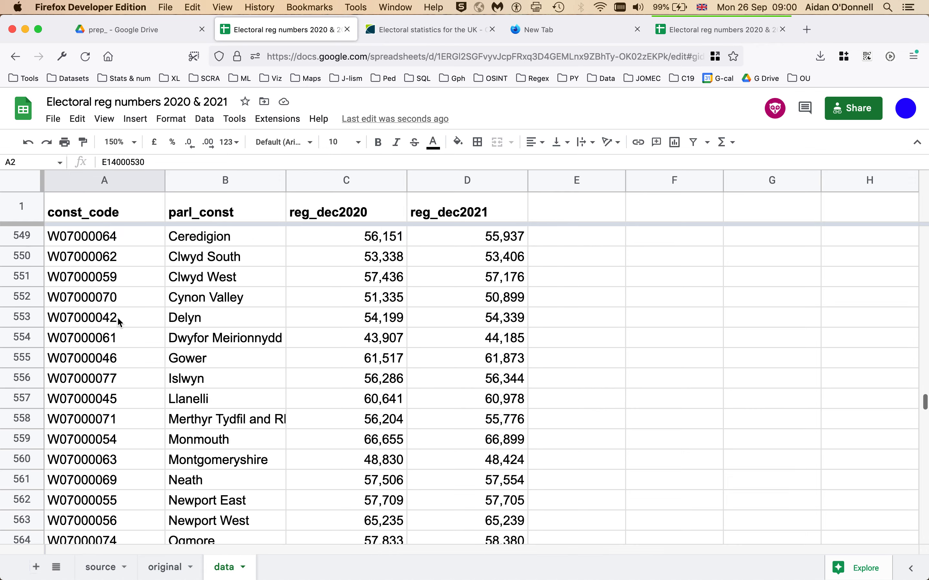
scroll(116, 316, "down", 3)
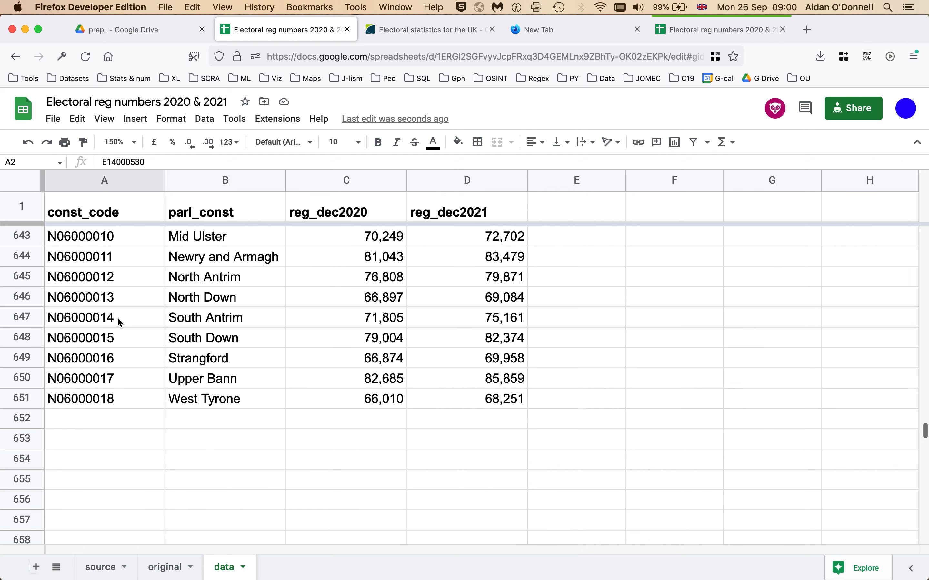
left_click(72, 404)
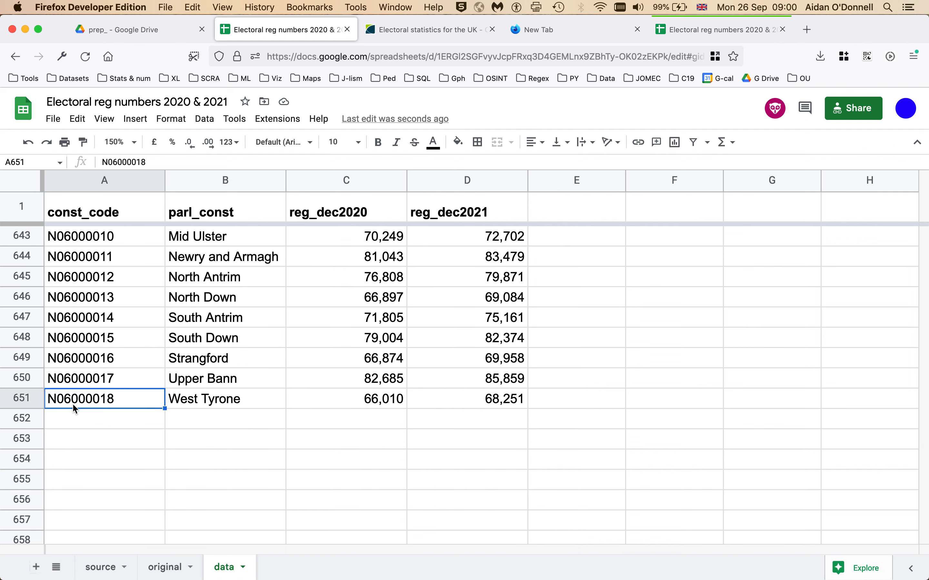
key("super+Up")
key("Down")
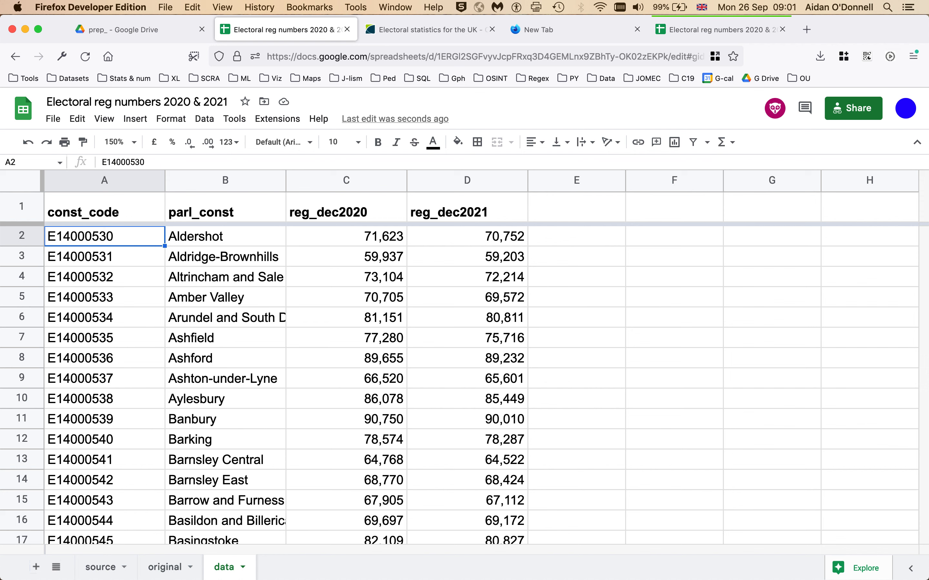
left_click(93, 215)
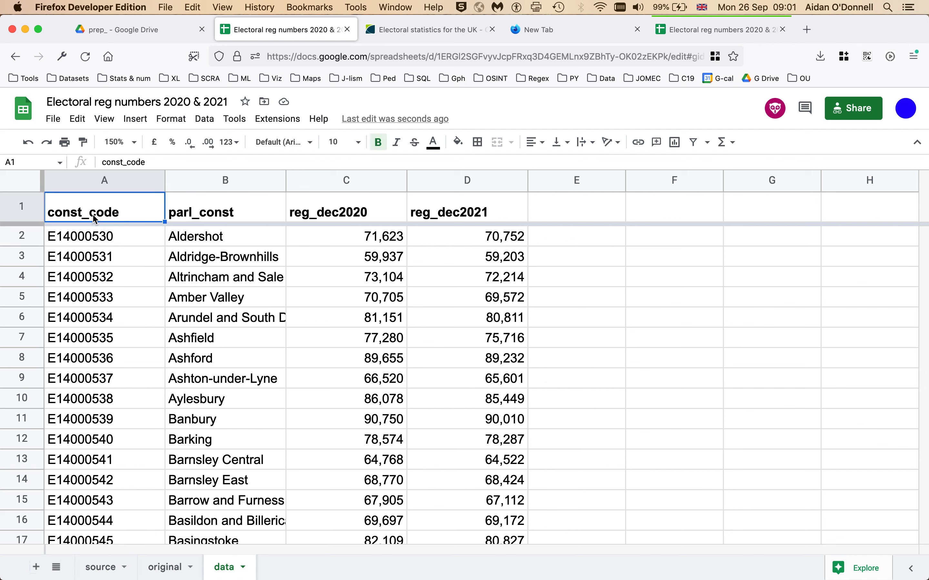
key("Down")
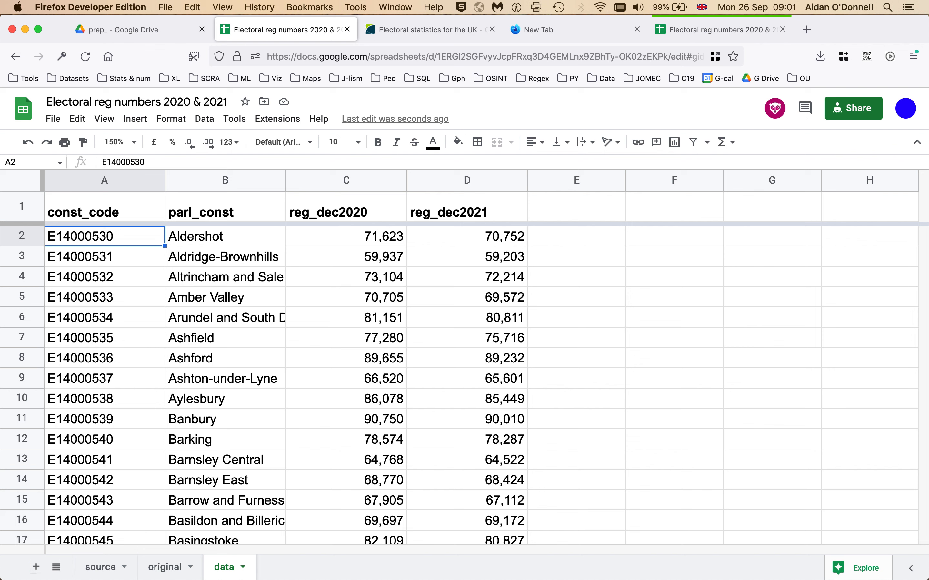
key("ctrl+Down")
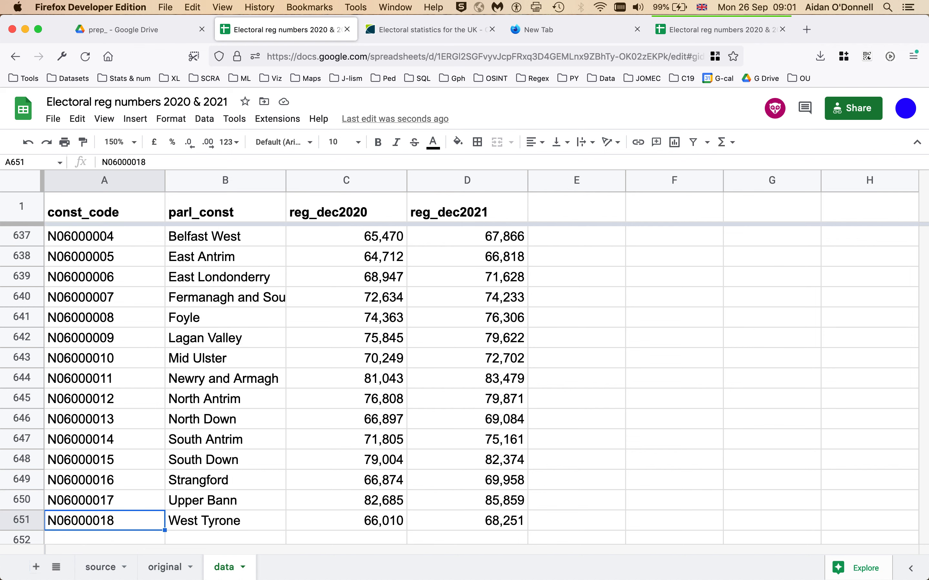
key("ctrl+Up")
key("Down")
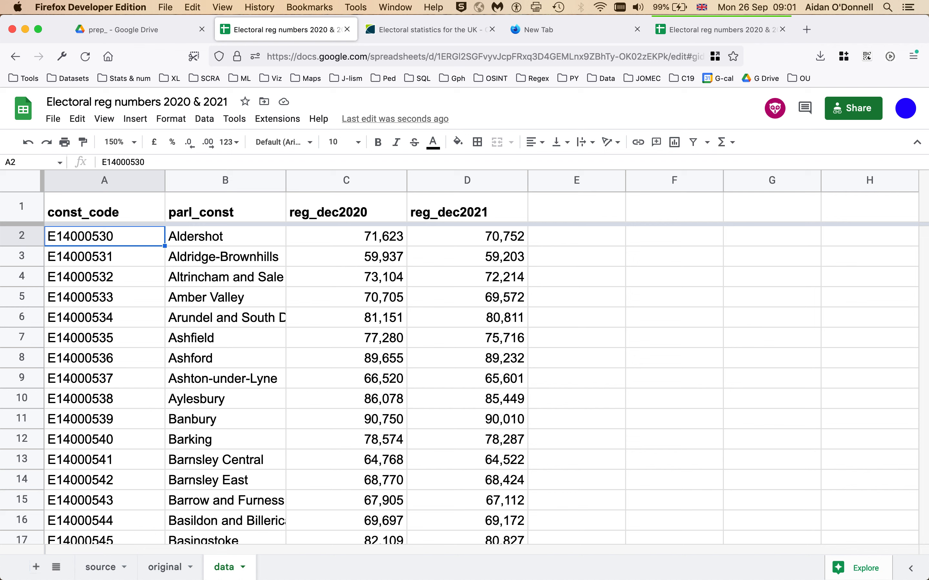
key("ctrl+Down")
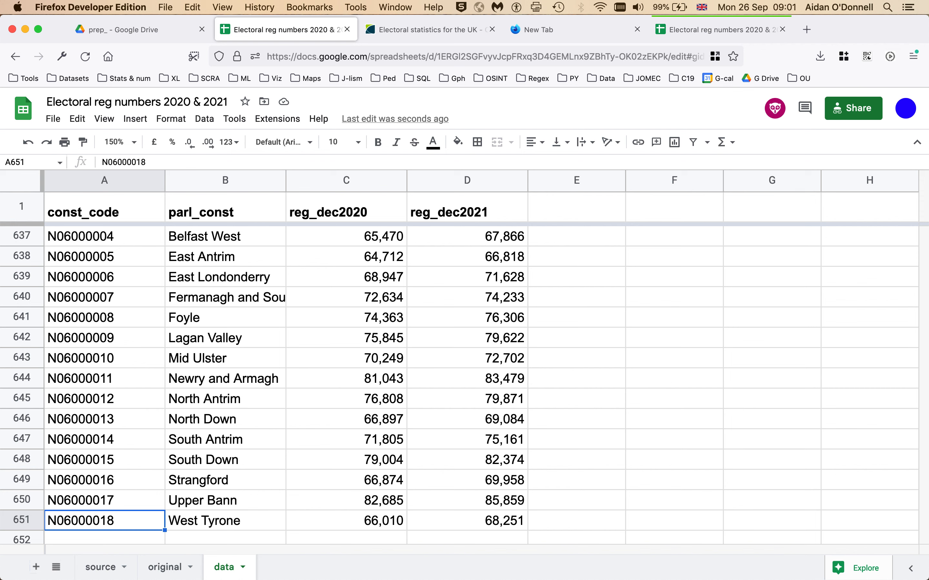
key("ctrl+Right")
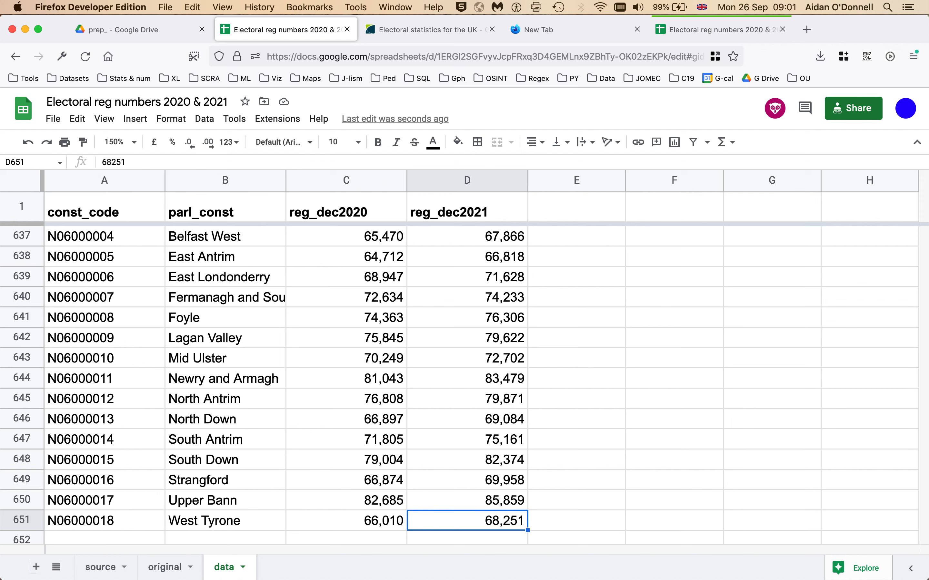
key("ctrl+Up")
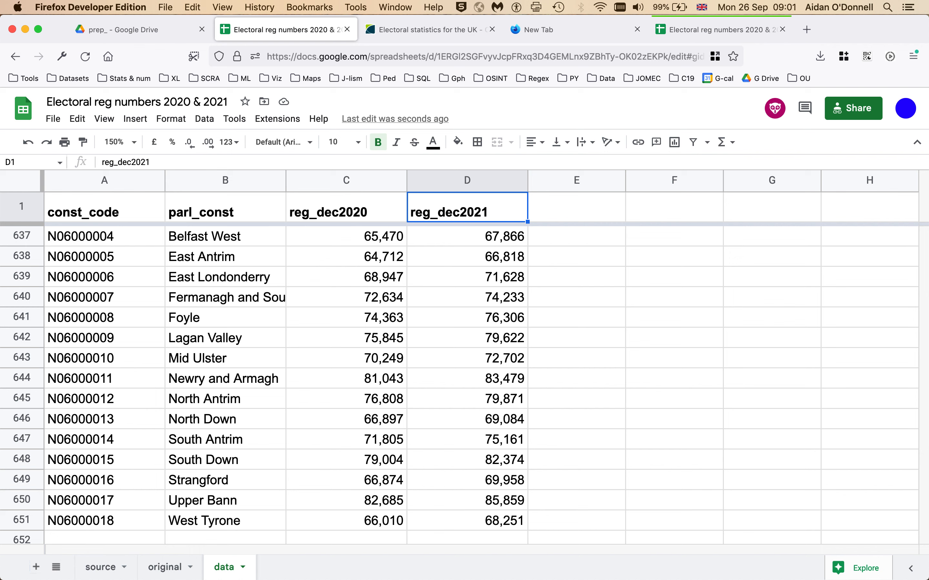
key("Down")
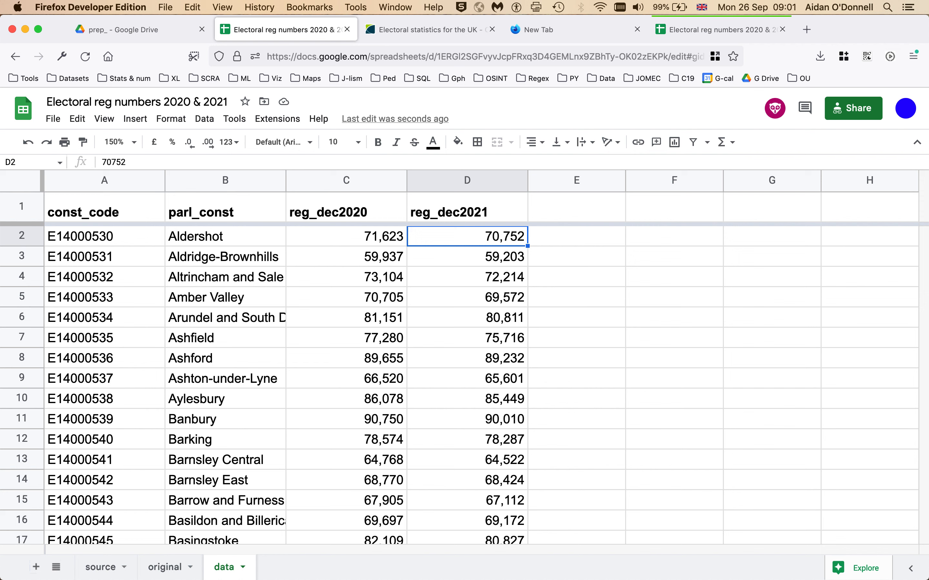
key("super+Left")
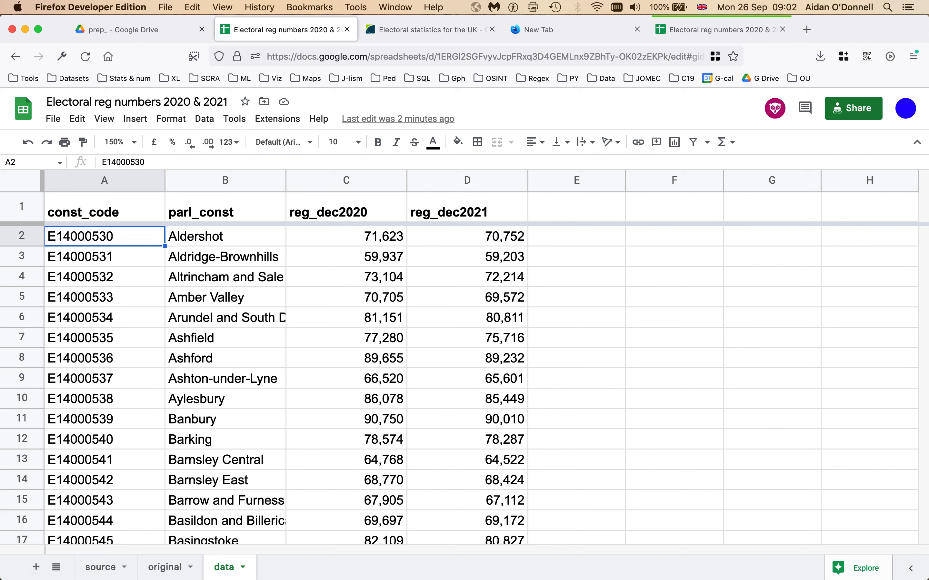
key("super+shift+Down")
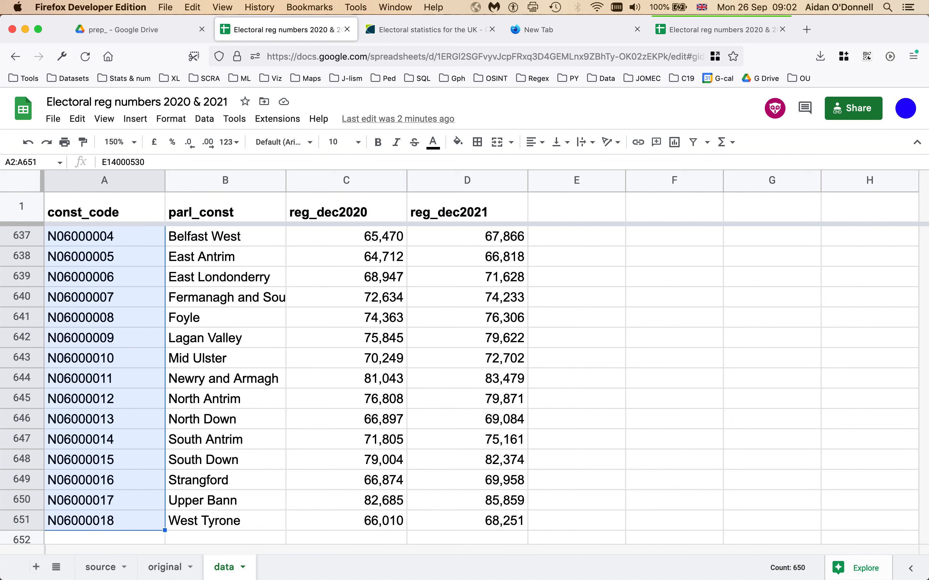
key("Right")
key("Right")
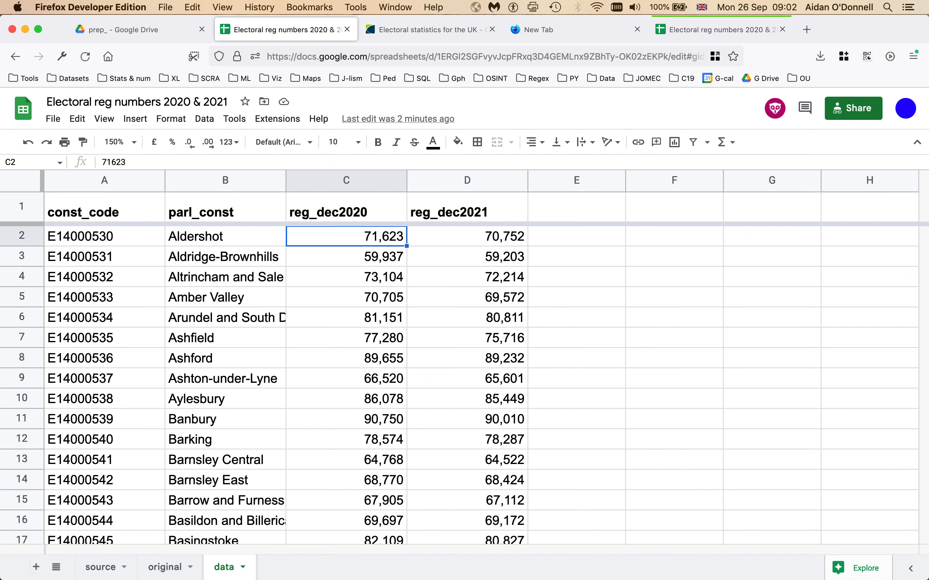
key("Left")
key("Left")
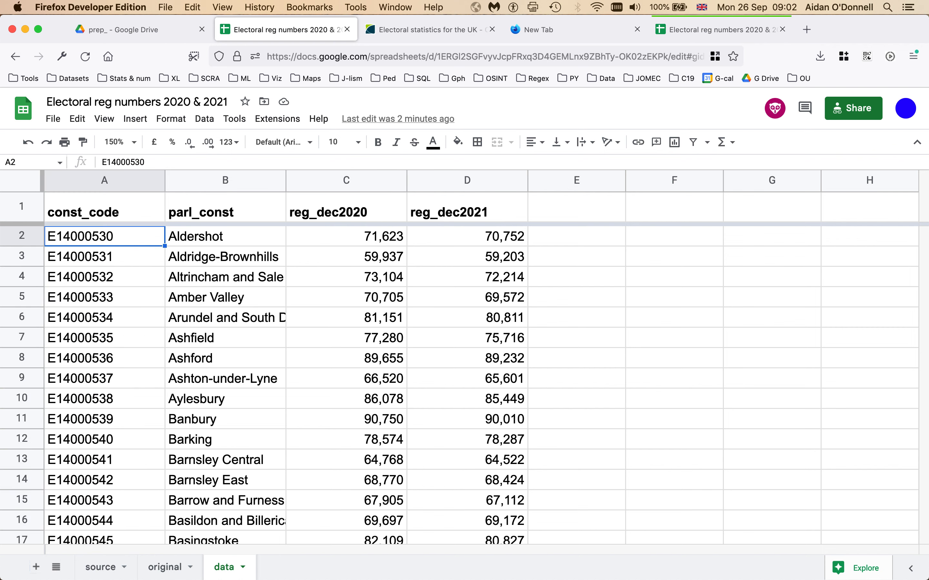
left_click(482, 243)
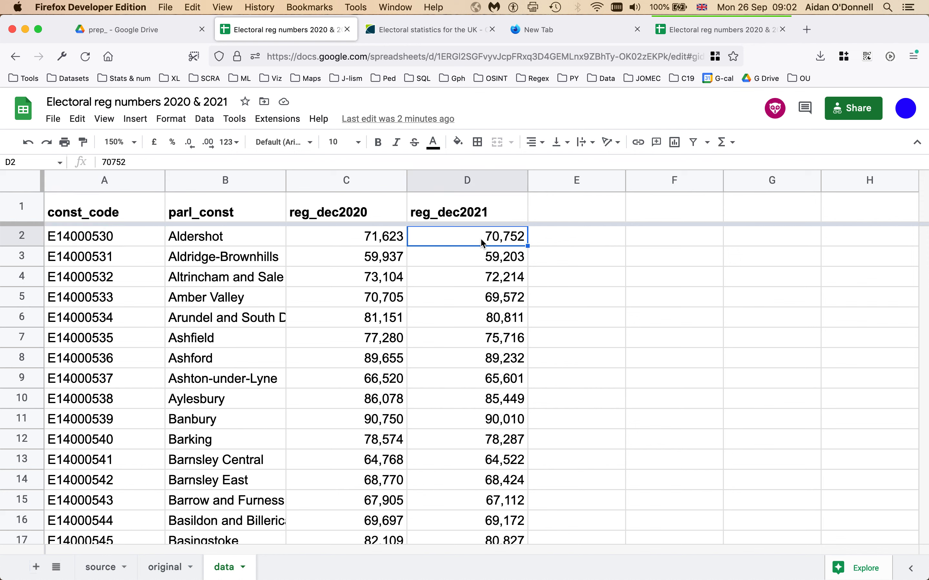
key("super+c")
key("Right")
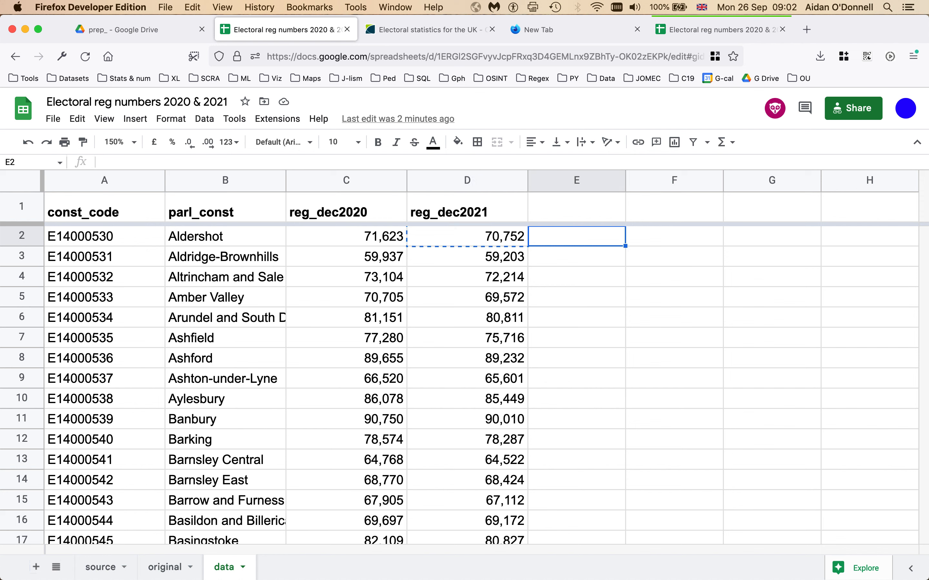
key("super+v")
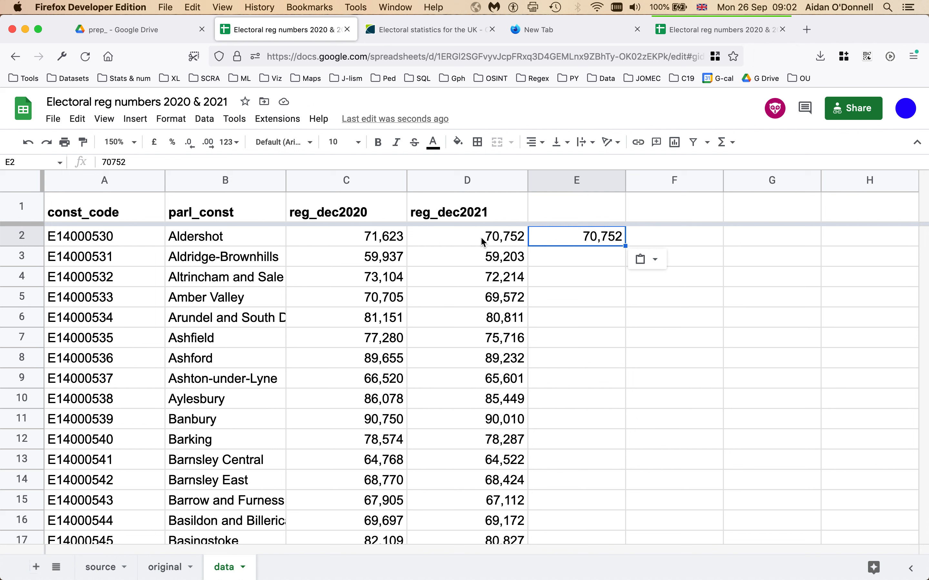
key("BackSpace")
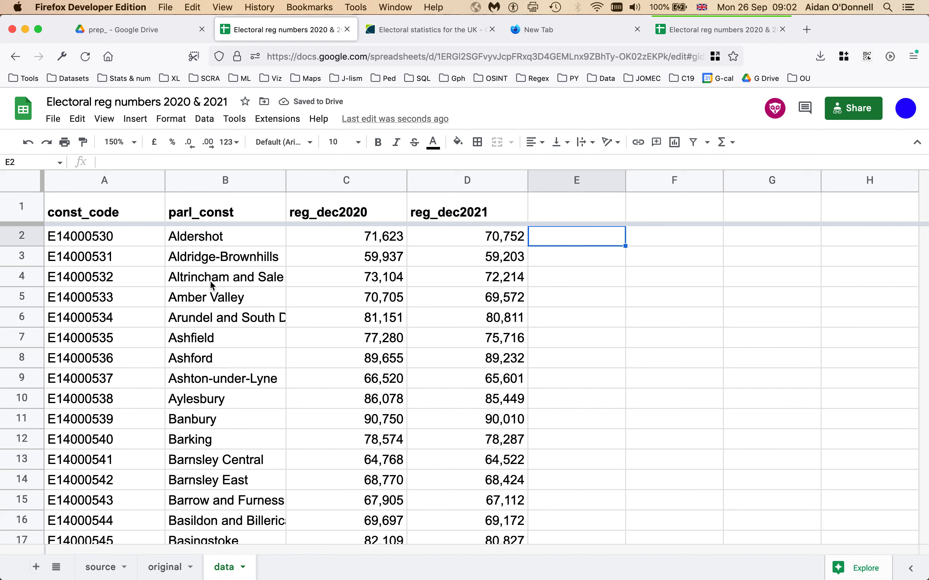
left_click(341, 182)
left_click(210, 143)
left_click(214, 142)
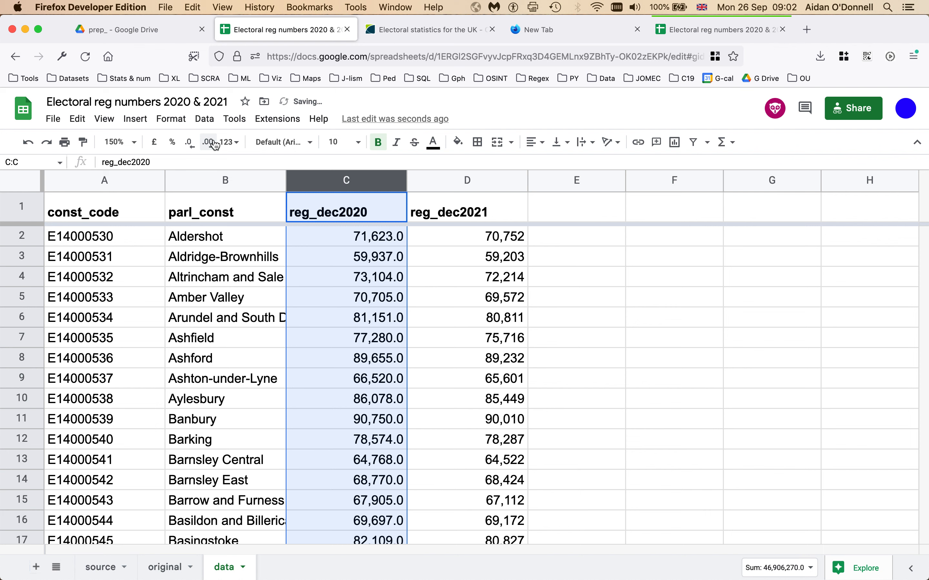
left_click(423, 337)
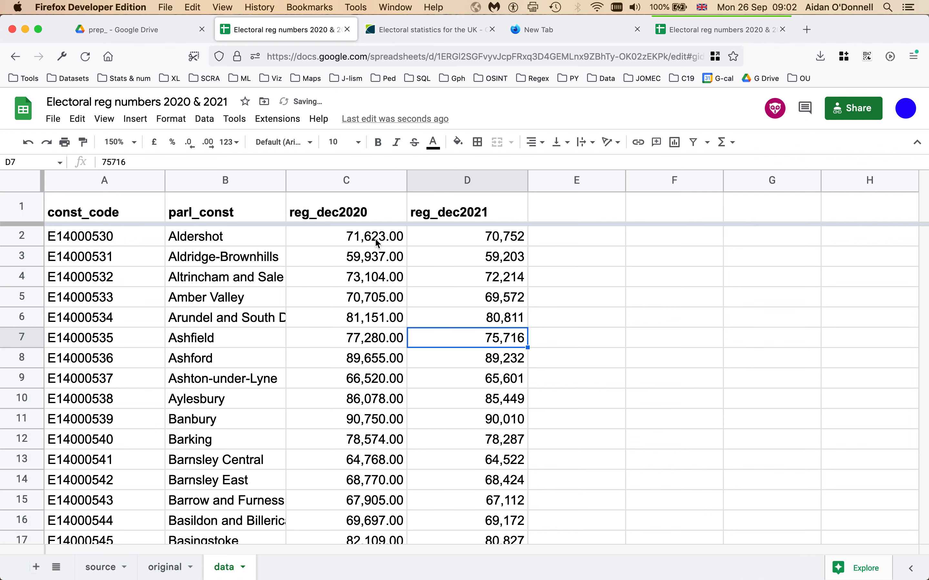
left_click(329, 185)
left_click(209, 143)
left_click(209, 143)
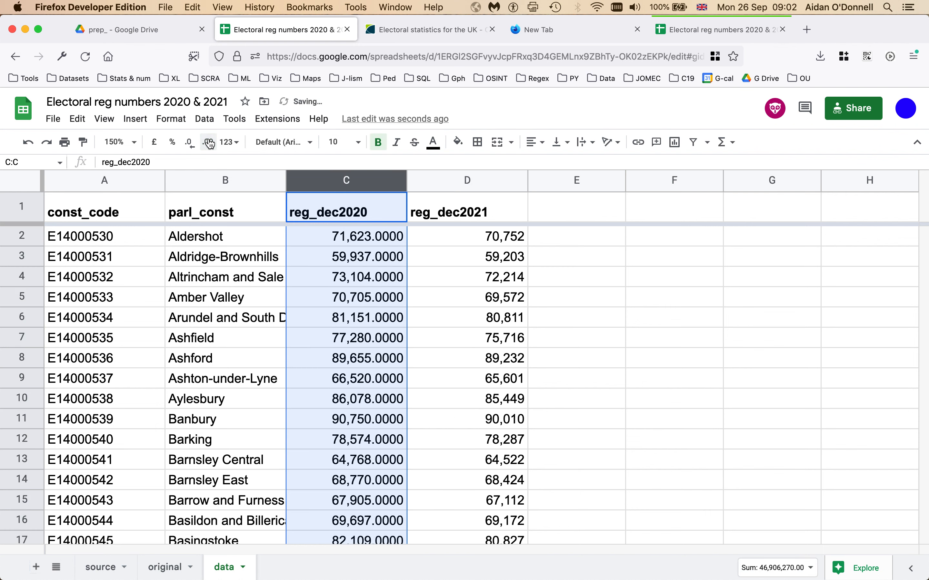
left_click(477, 342)
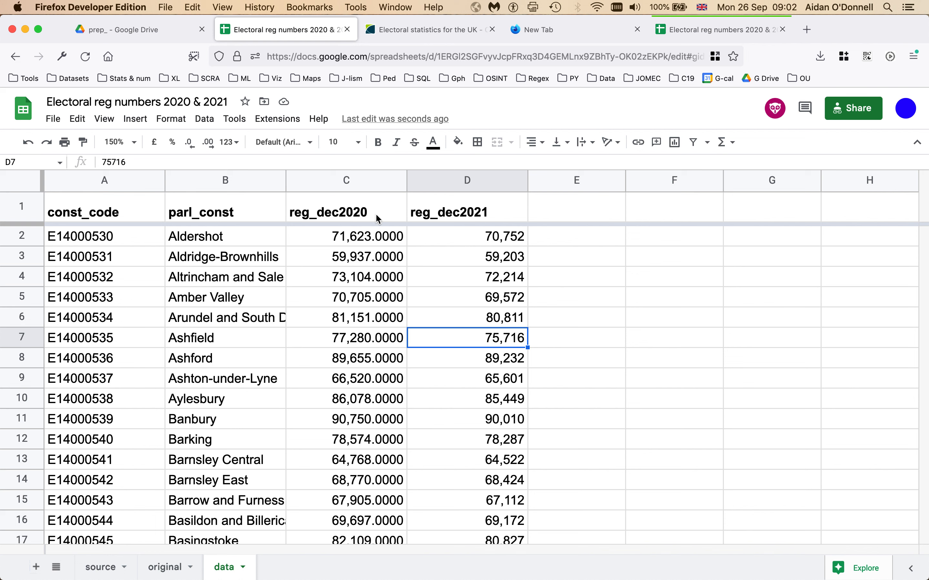
left_click(360, 181)
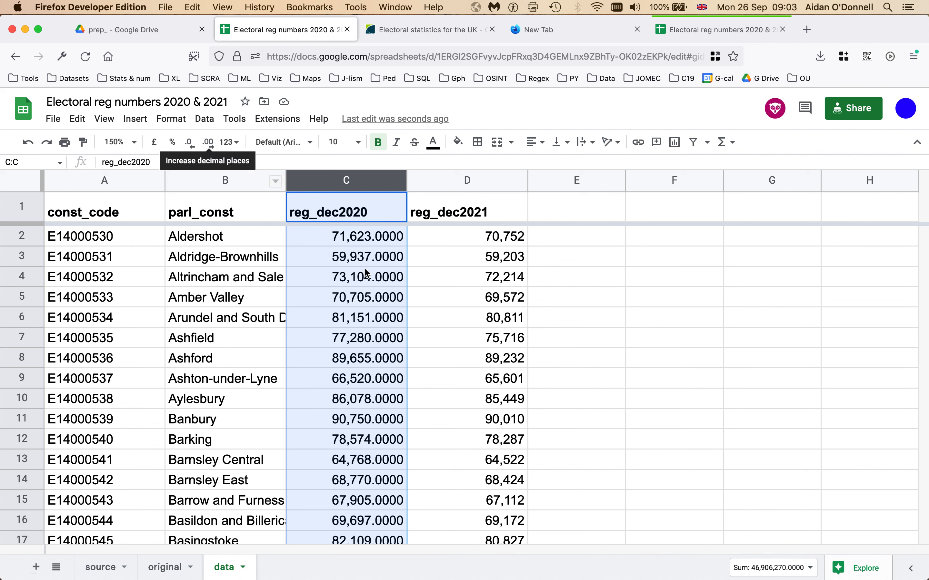
left_click(345, 257)
left_click(333, 180)
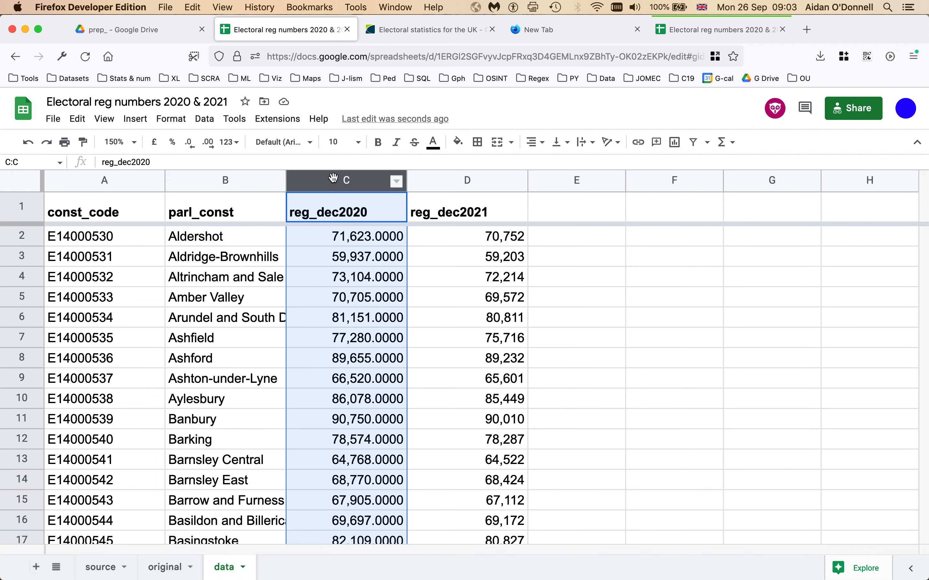
left_click(196, 145)
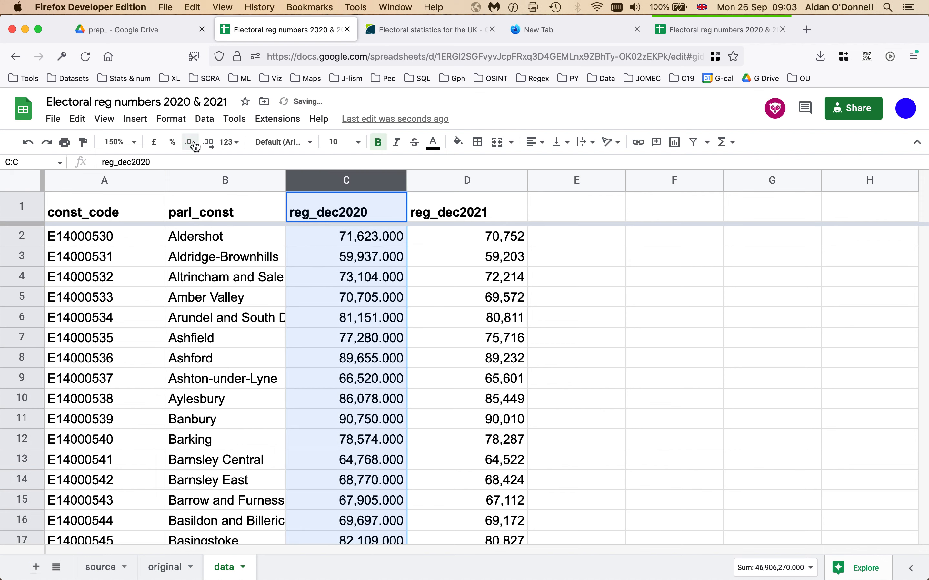
left_click(195, 146)
left_click(195, 145)
left_click(195, 146)
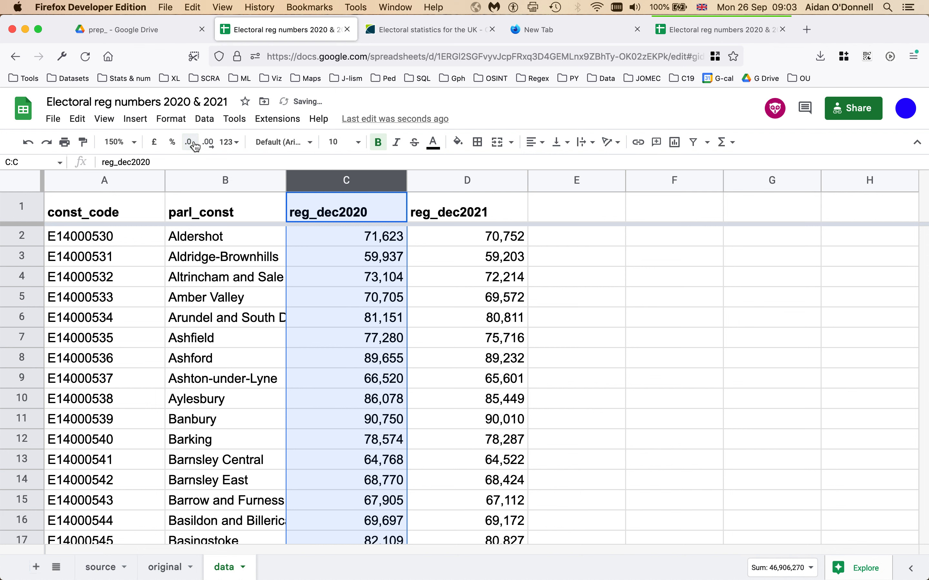
left_click(464, 261)
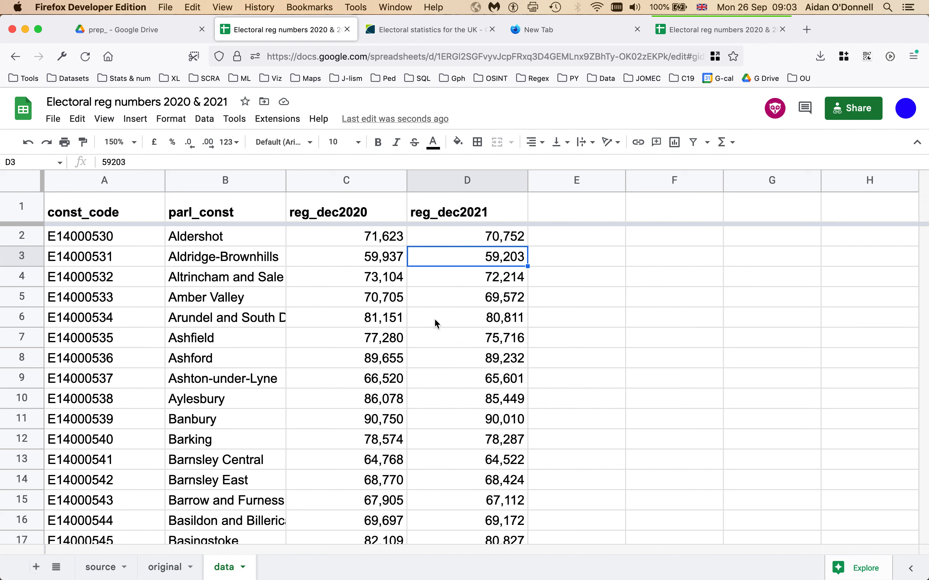
Step: Select the constituency names B2 to B6 by dragging down column B
left_click(705, 460)
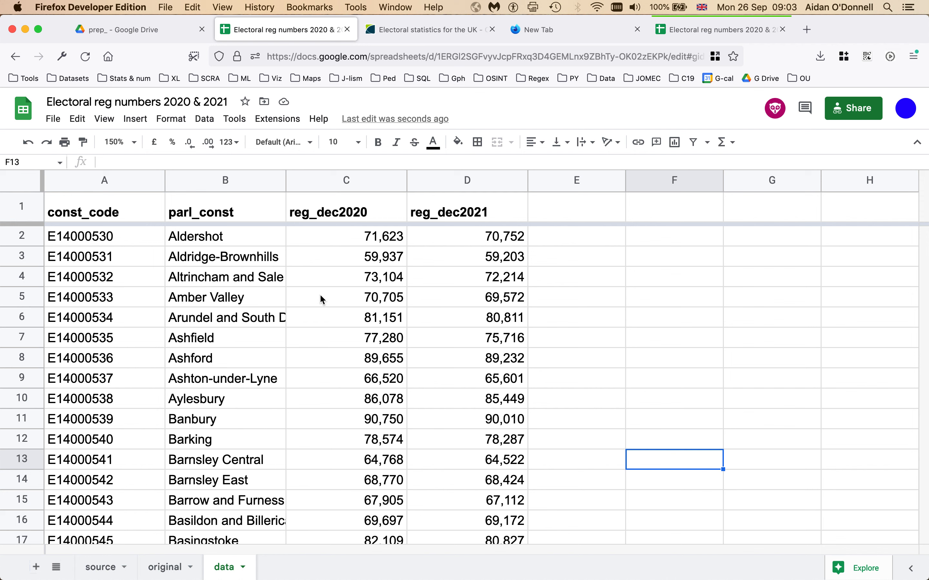
left_click(234, 234)
left_click(235, 304)
left_click_drag(237, 236, 235, 321)
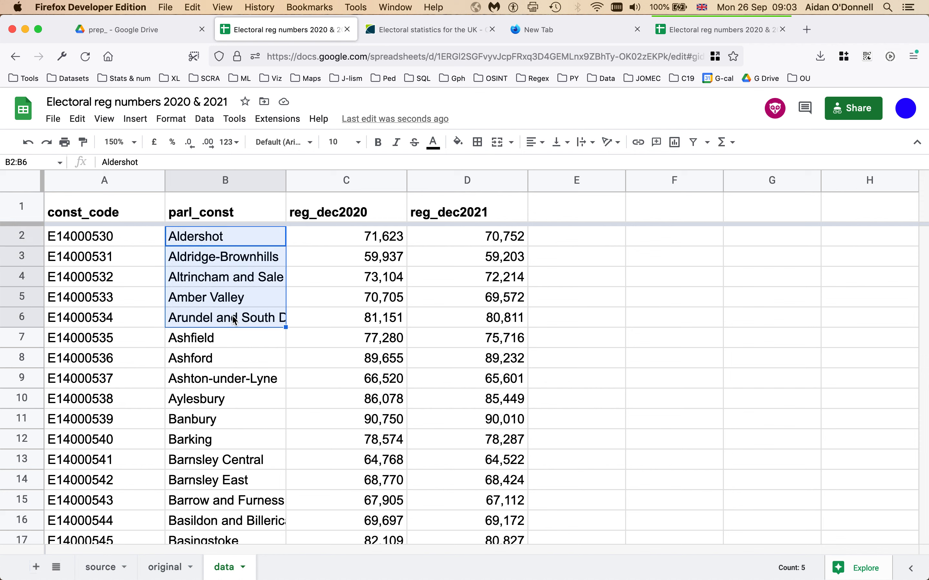
left_click(238, 250)
left_click_drag(232, 238, 237, 320)
Step: Select column B ranges with Cmd+Shift+Down and Shift+click, then select C2:C6 totalling 356,520
left_click(333, 323)
left_click(214, 238)
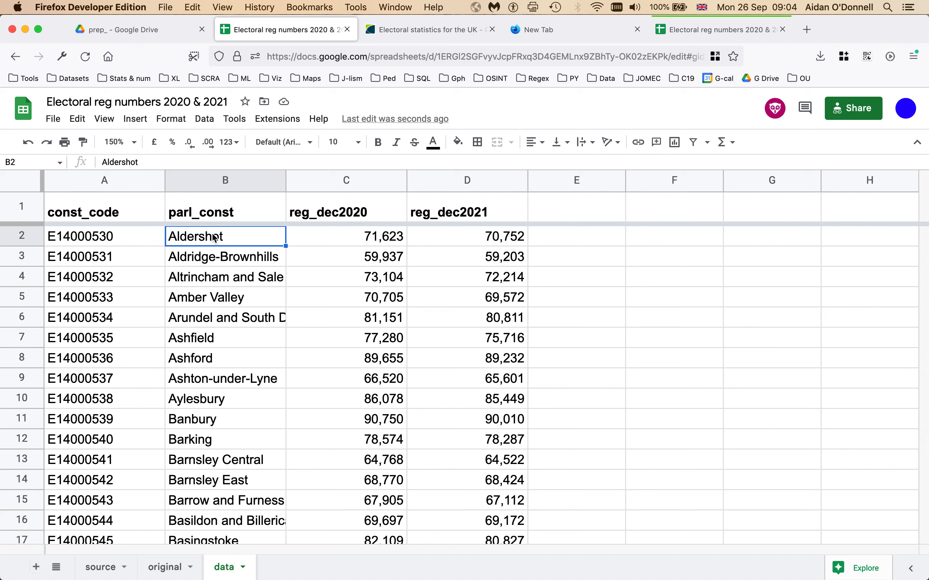
key("super+shift+Down")
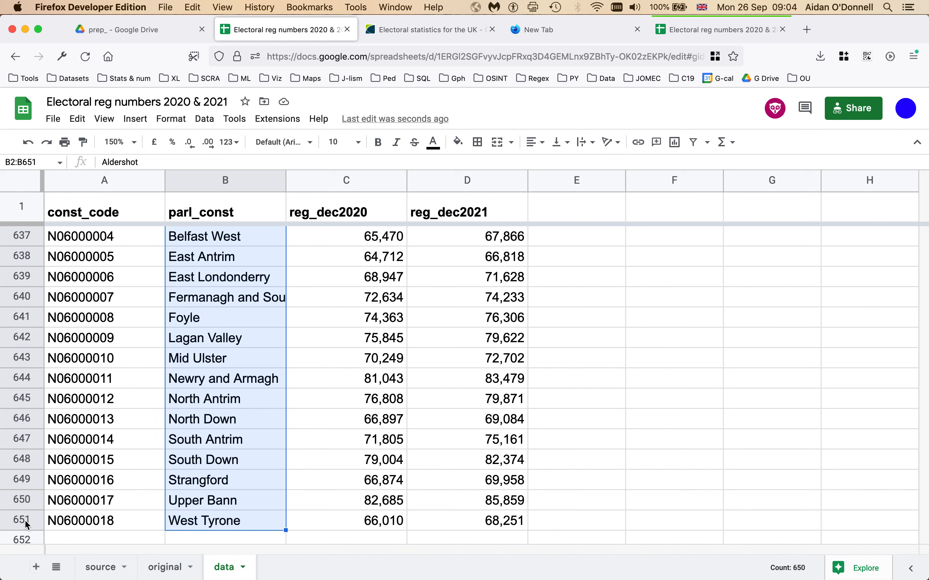
left_click(203, 525)
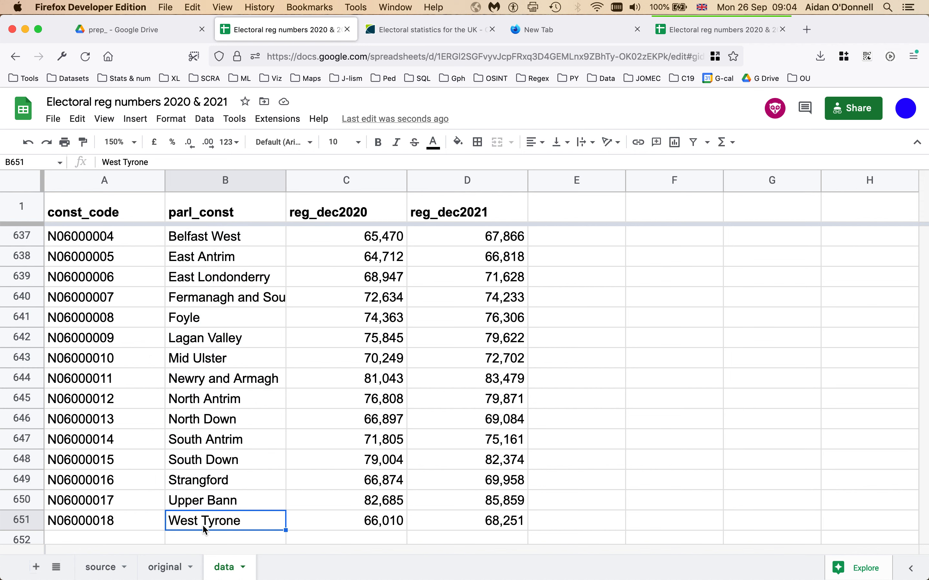
key("super+Up")
key("Down")
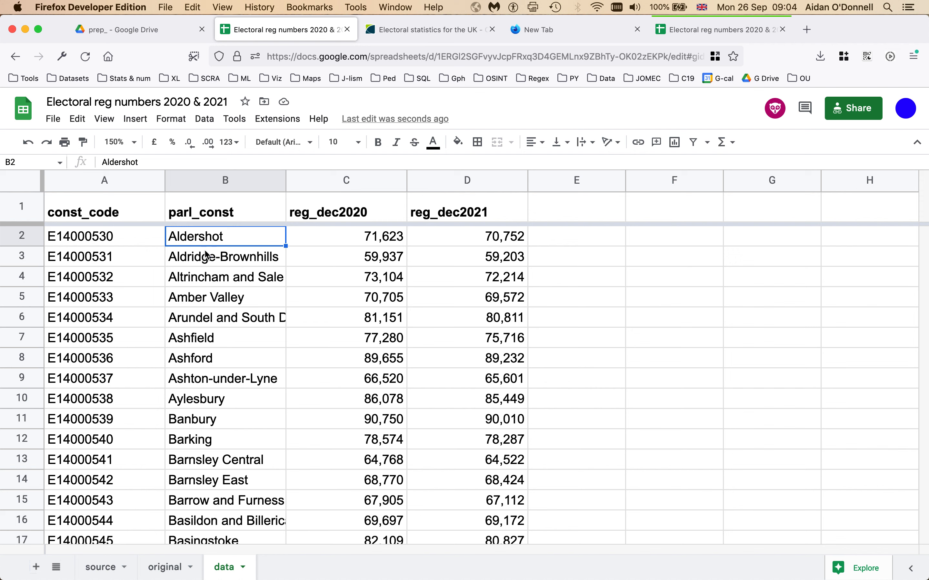
left_click(200, 319)
left_click(198, 238, "shift")
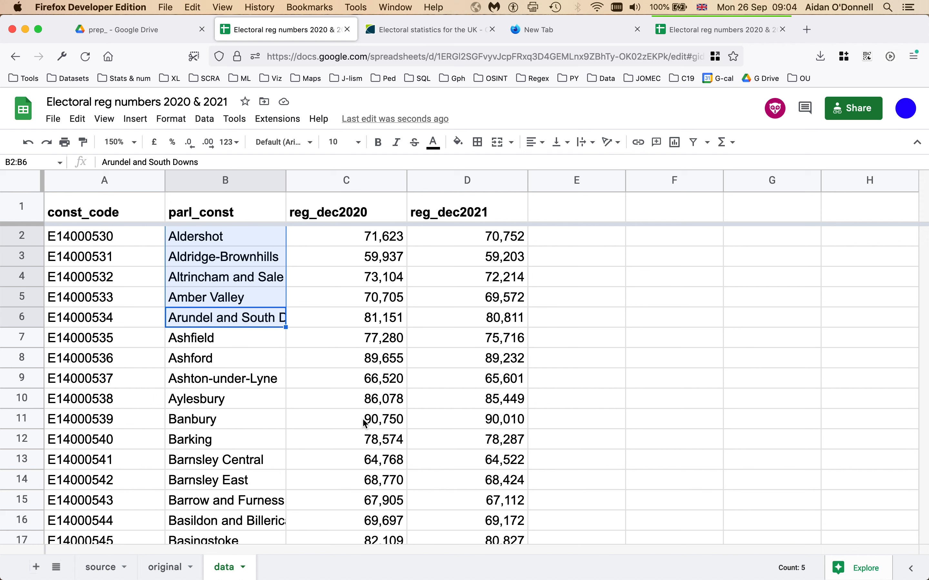
left_click_drag(349, 238, 347, 320)
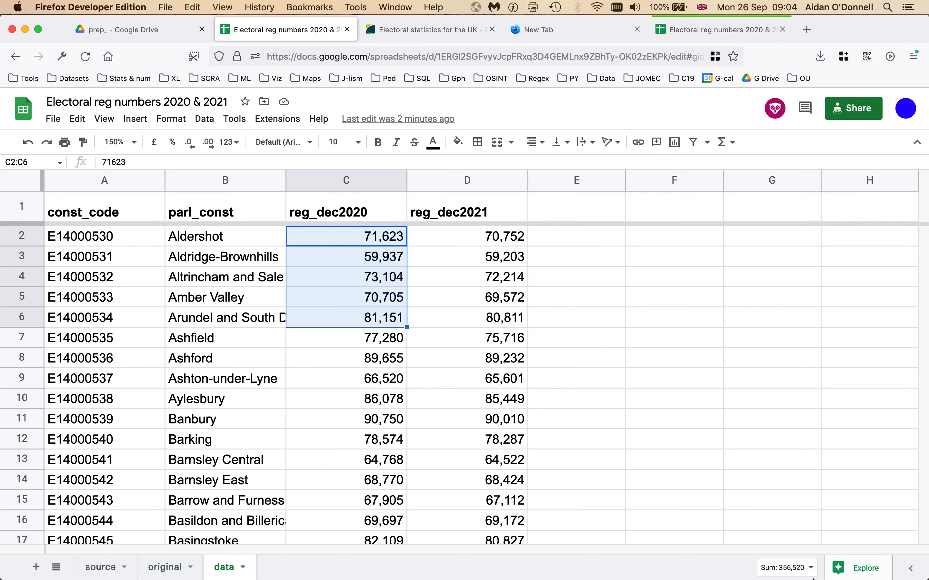
left_click(810, 568)
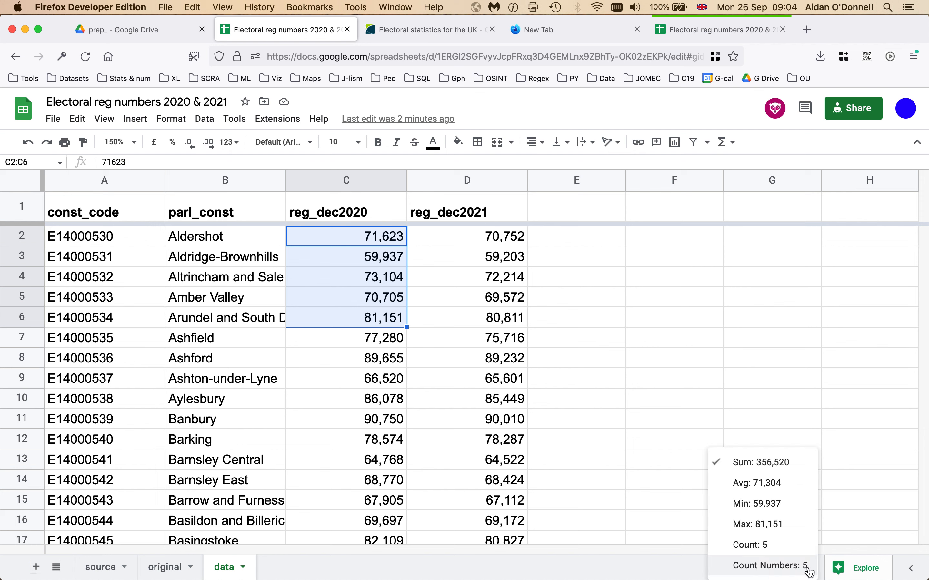
left_click(783, 484)
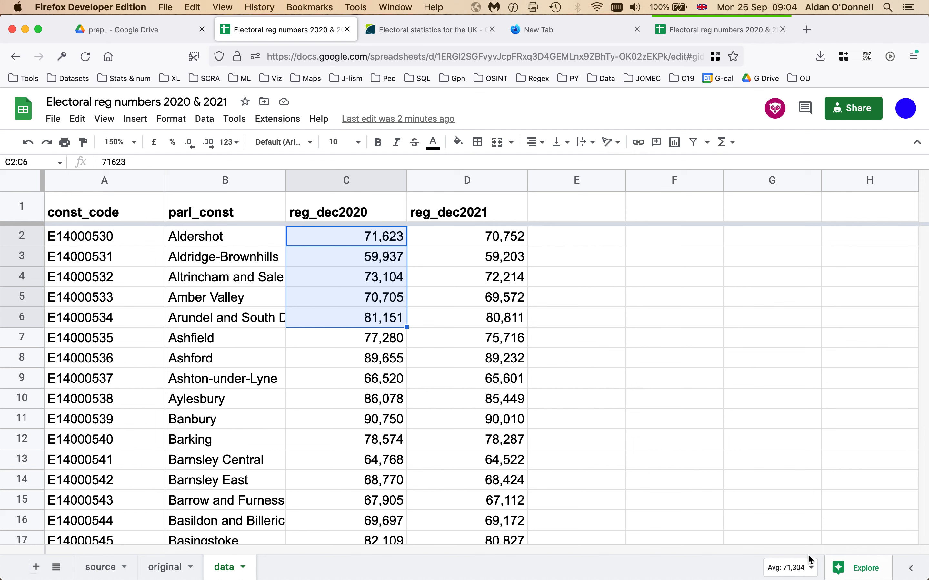
left_click(807, 569)
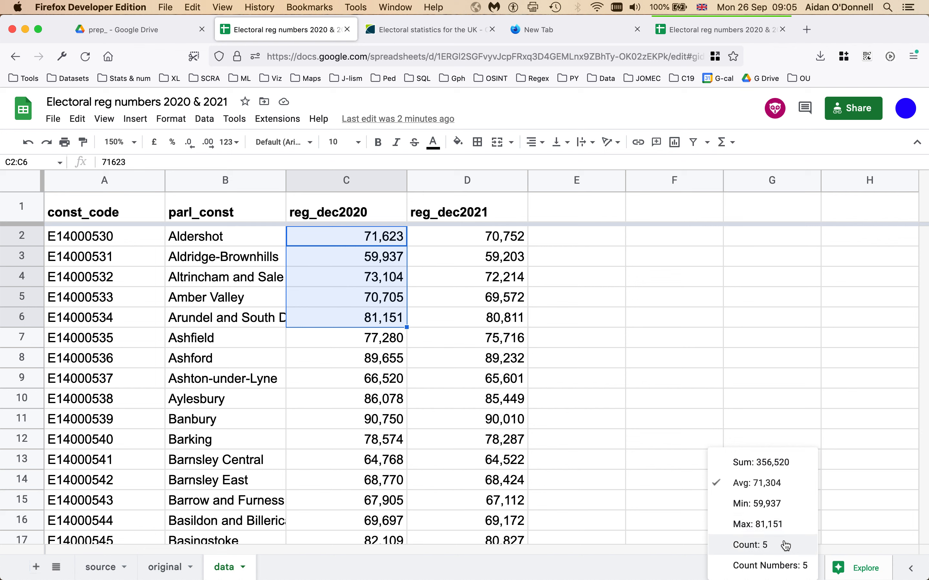
left_click(650, 326)
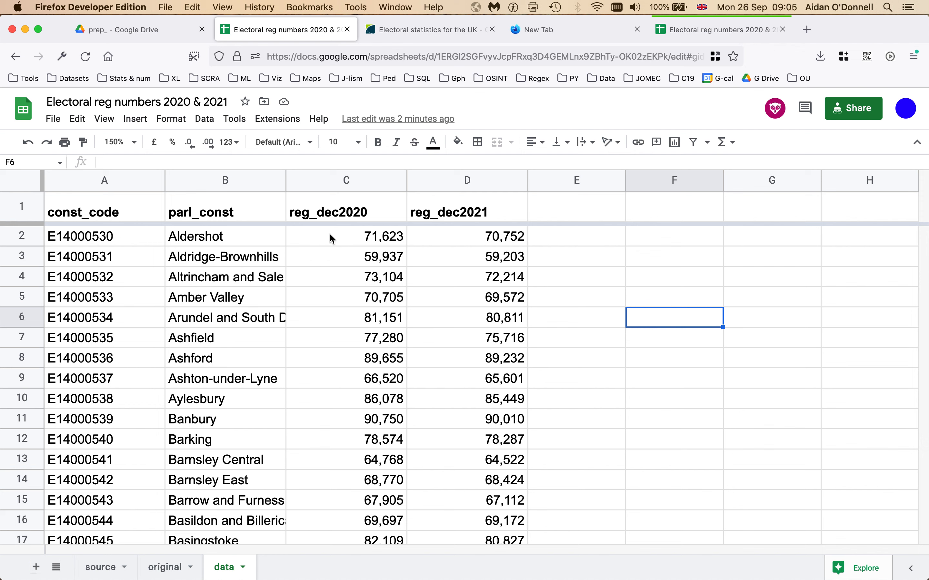
left_click_drag(329, 233, 333, 490)
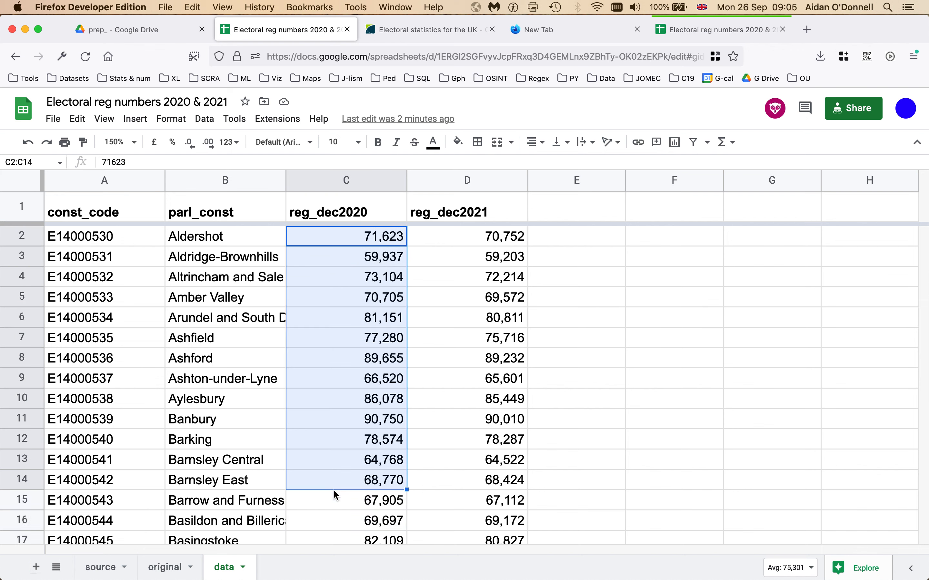
left_click(809, 568)
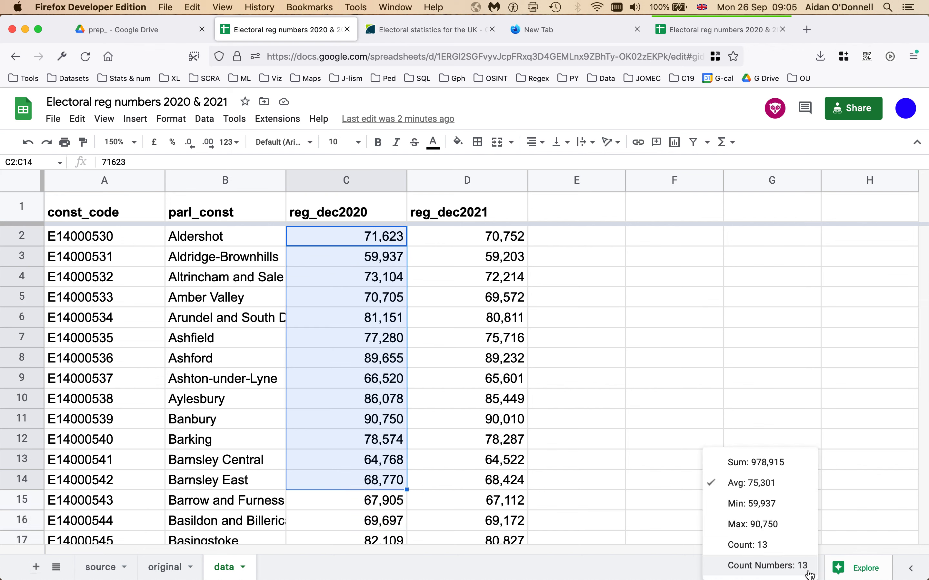
left_click(752, 462)
left_click(623, 346)
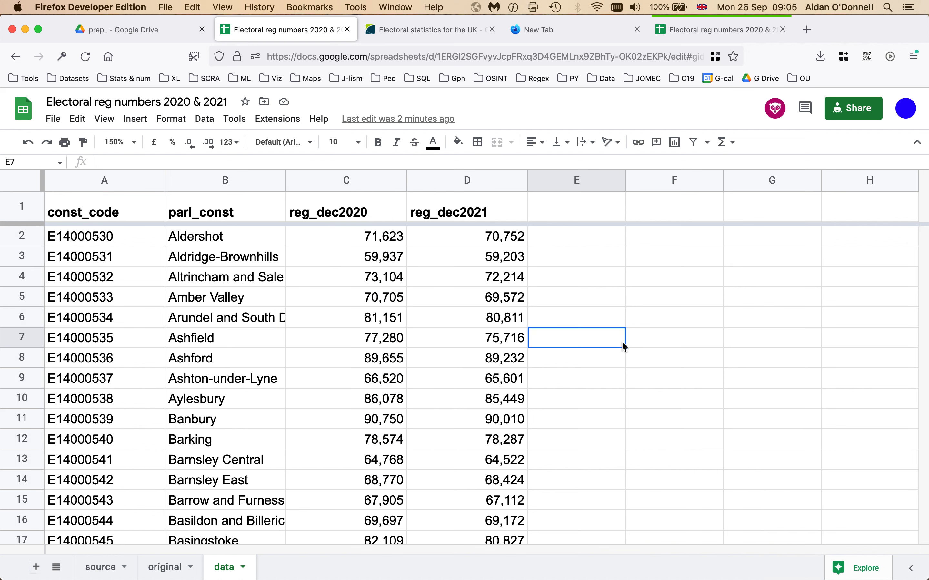
left_click(564, 274)
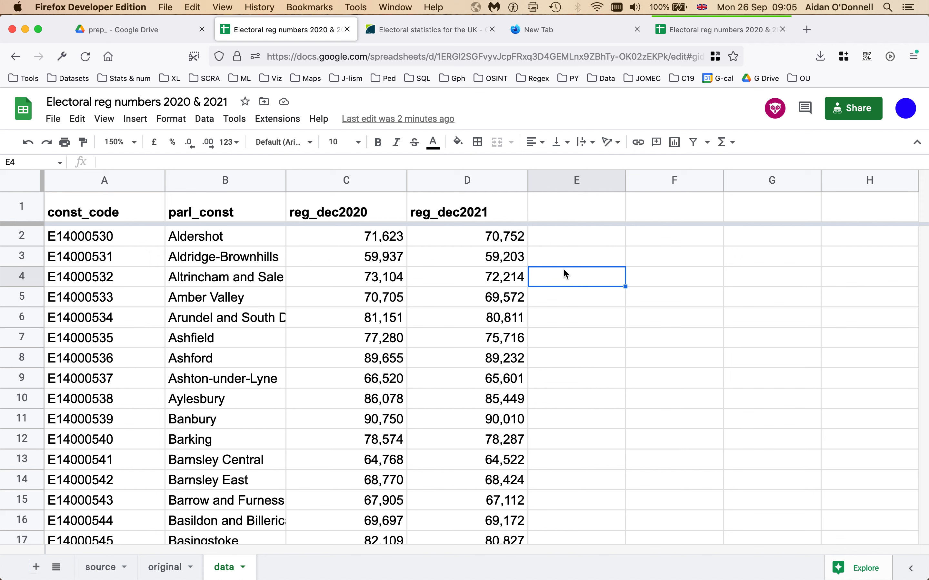
key("super+f")
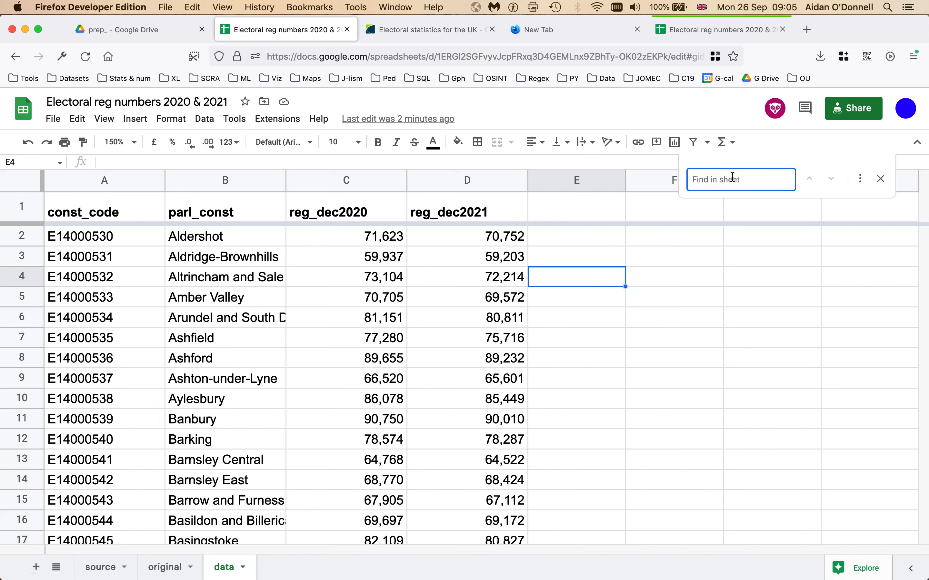
Step: Search for 'Cardiff' and step through the matches down to Cardiff West
type("C")
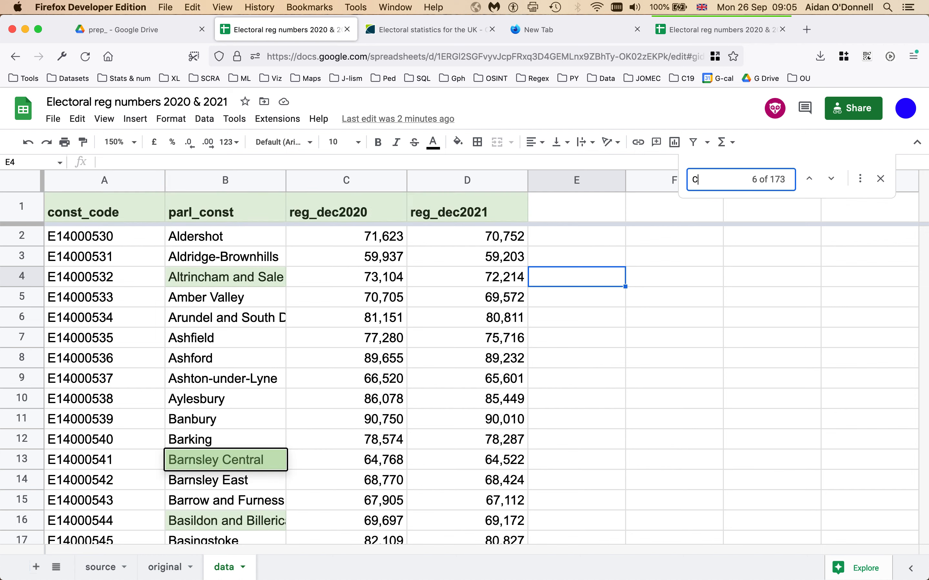
type("ardiff")
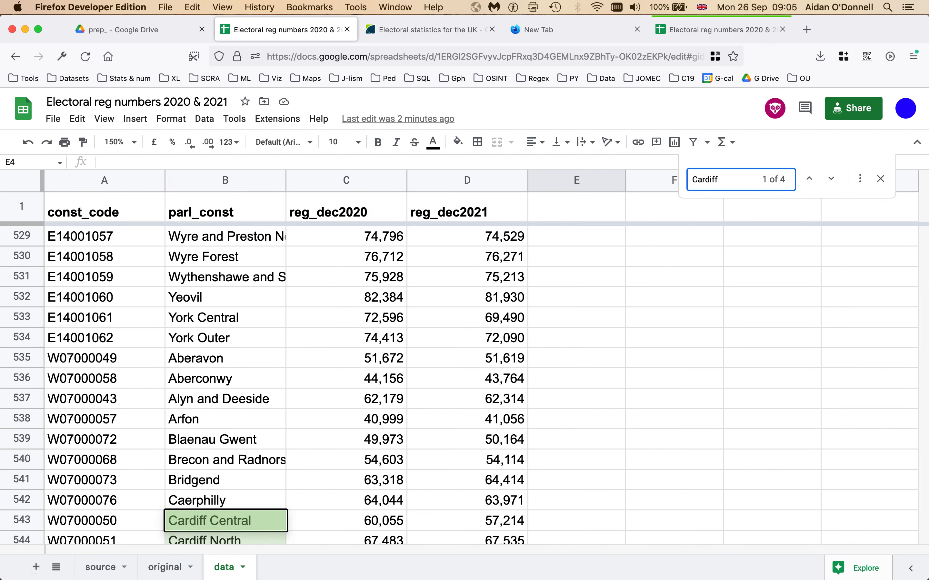
key("Return")
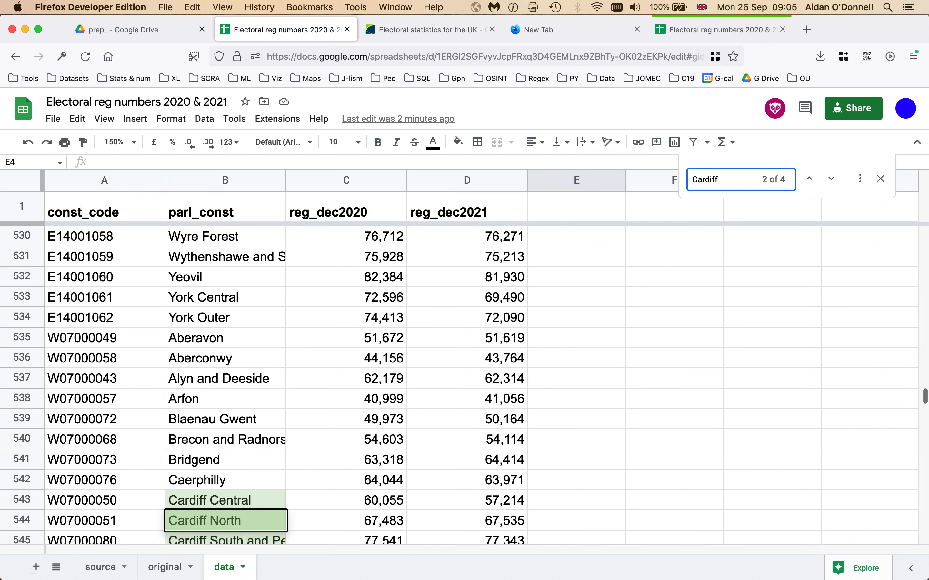
key("Return")
key("Return")
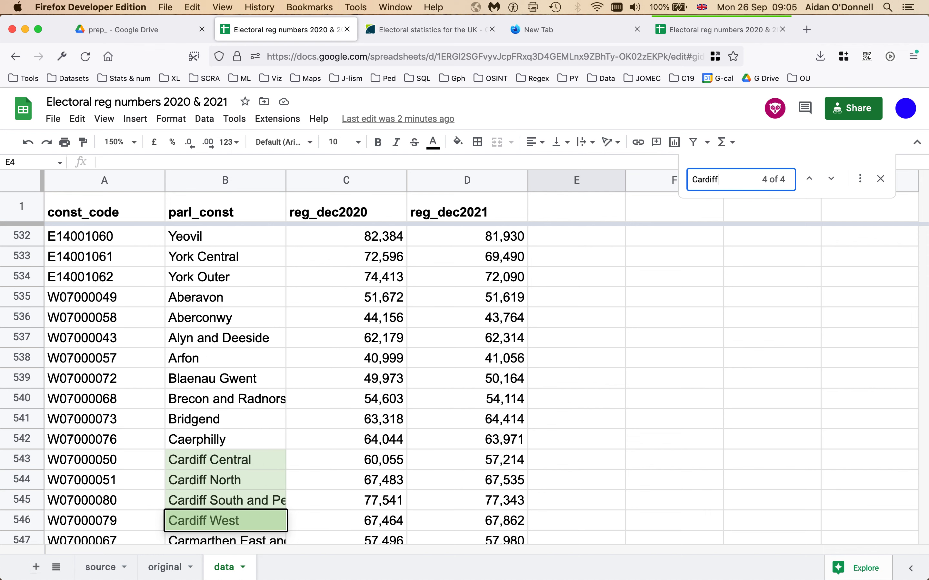
Step: In Find and replace, test Match case with 'cardiff' versus 'Cardiff', then close without replacing
left_click(860, 179)
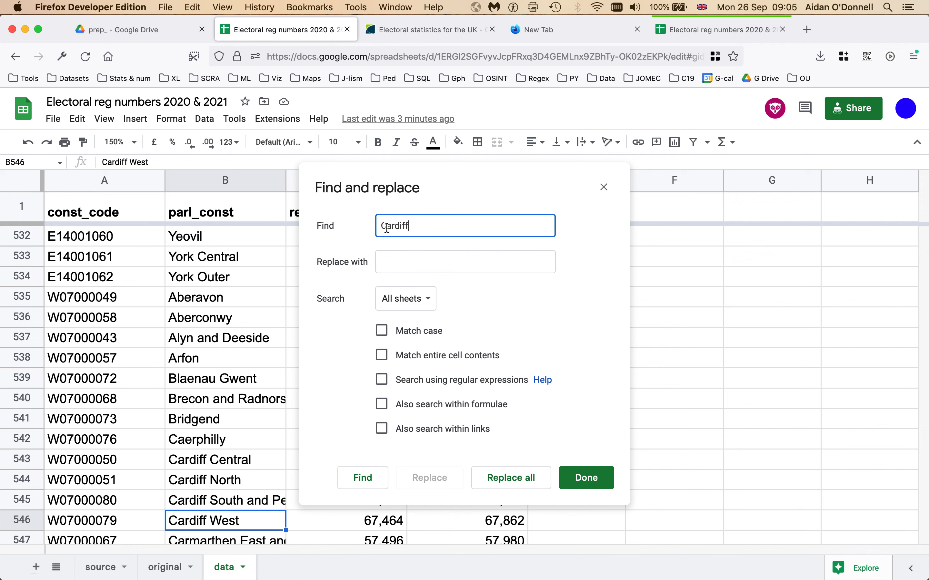
left_click(381, 332)
left_click(387, 227)
key("BackSpace")
type("c")
key("BackSpace")
type("C")
left_click(382, 332)
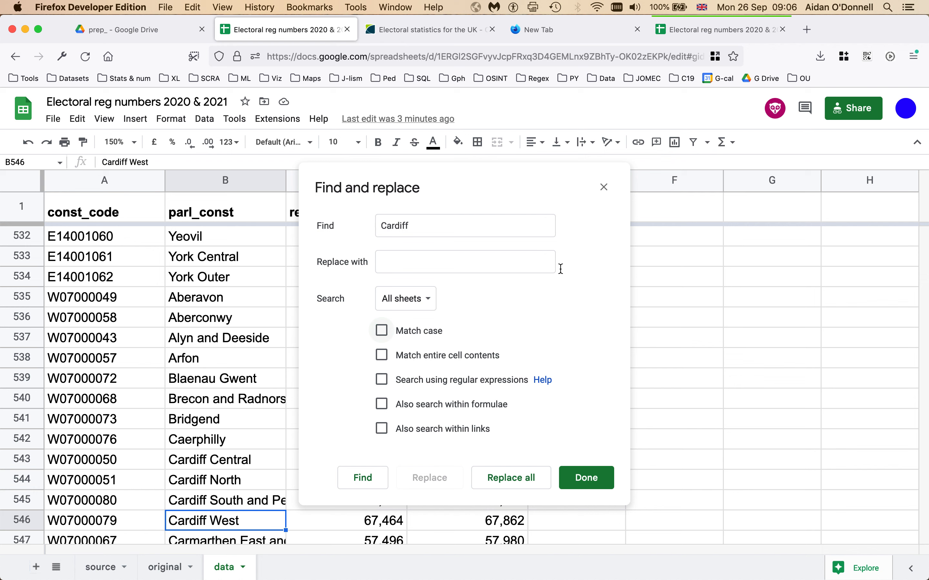
left_click(603, 187)
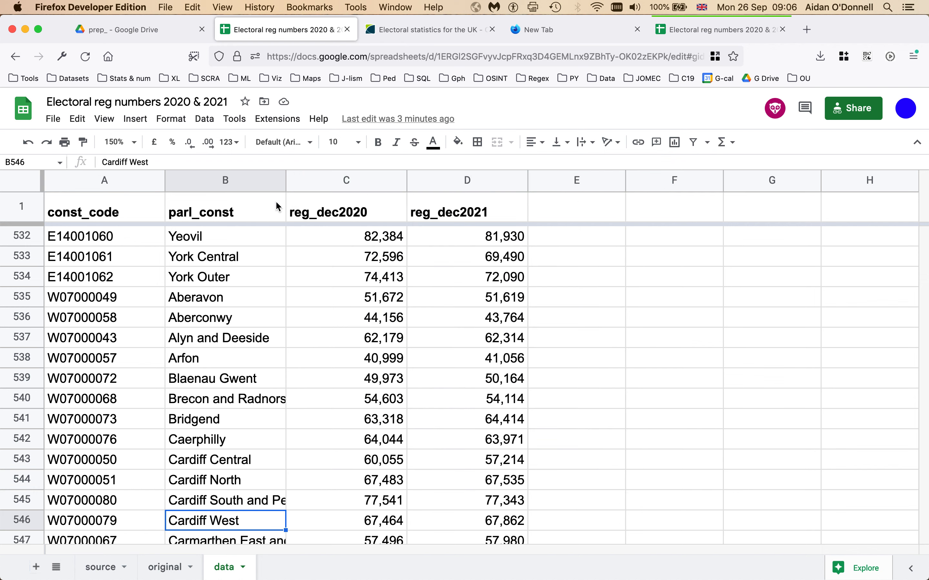
Step: Widen the parl_const column to show full names and search the sheet for 'Swansea'
left_click_drag(286, 180, 349, 187)
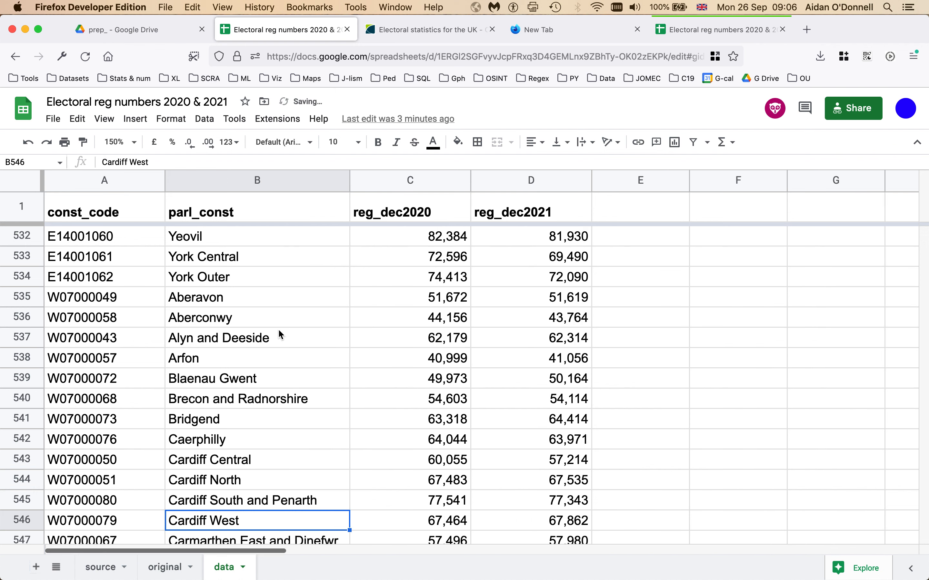
left_click(286, 316)
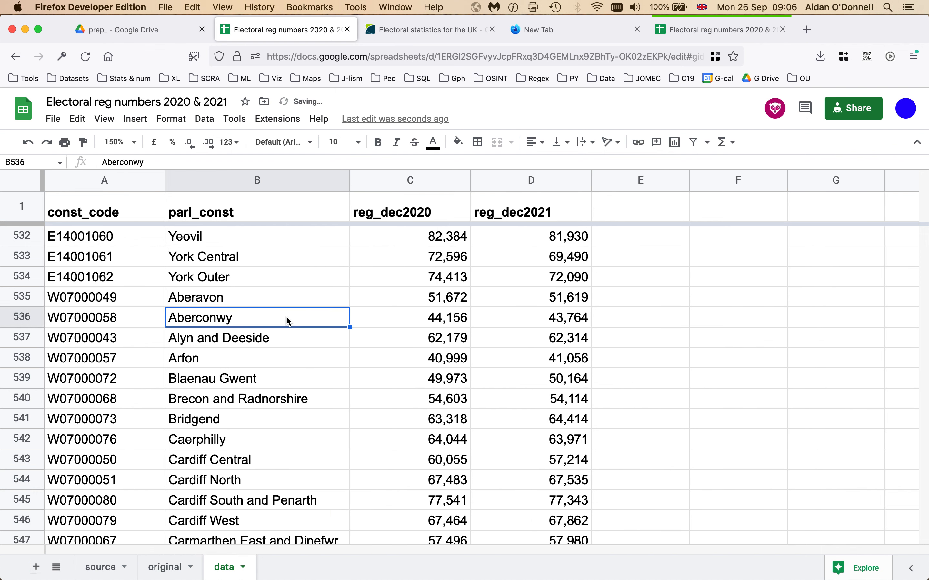
key("super+f")
type("S")
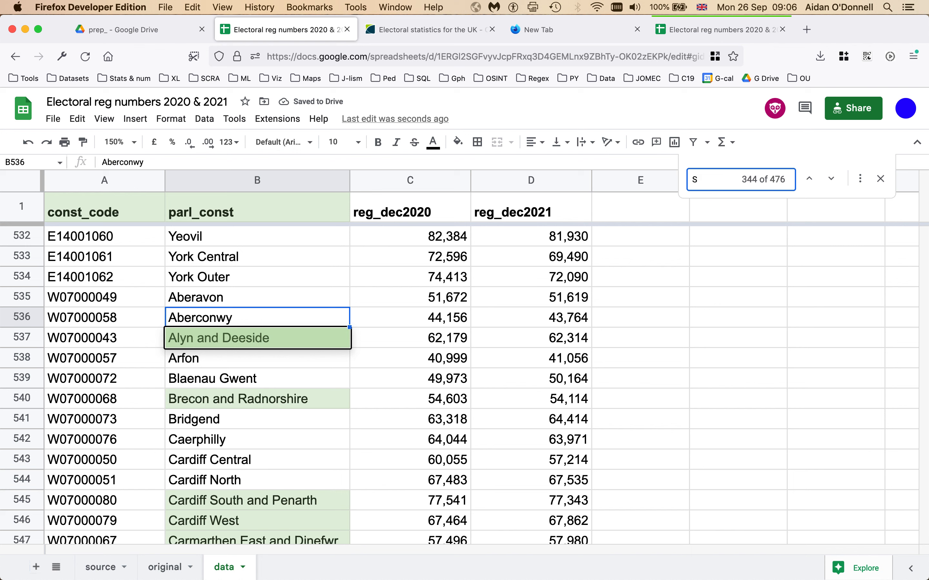
type("wansea")
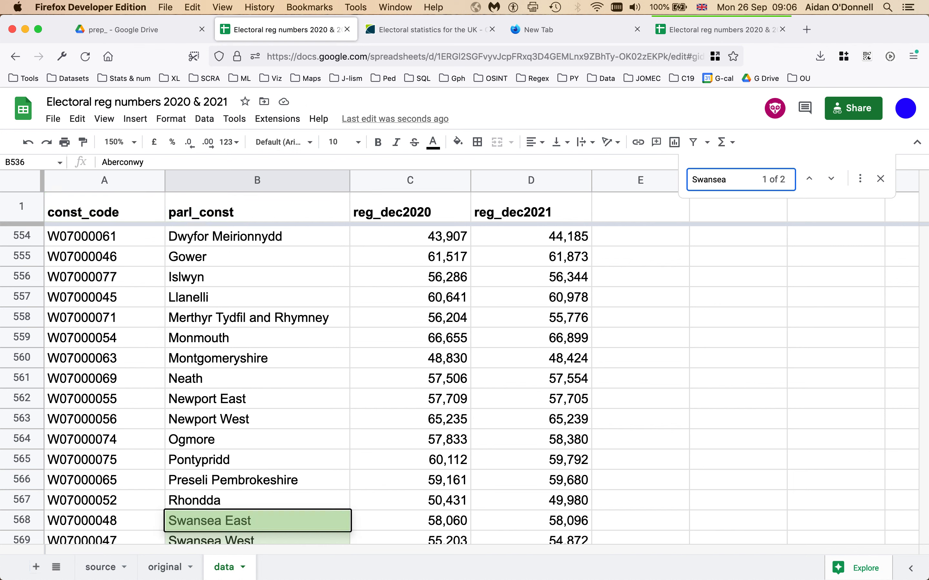
key("Return")
key("Return")
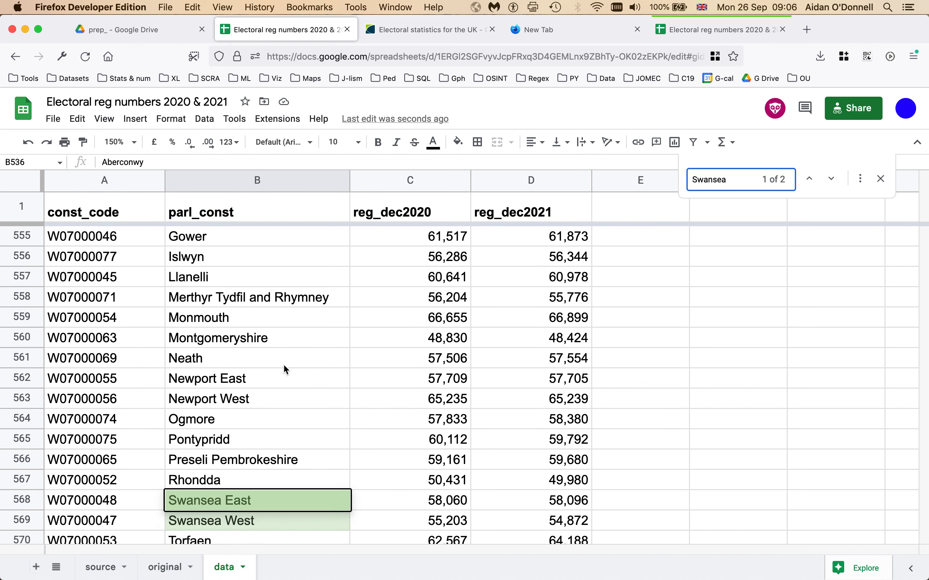
left_click(881, 180)
Step: Return to the first reg_dec2020 value, 71,623, at the top of column C
left_click(400, 293)
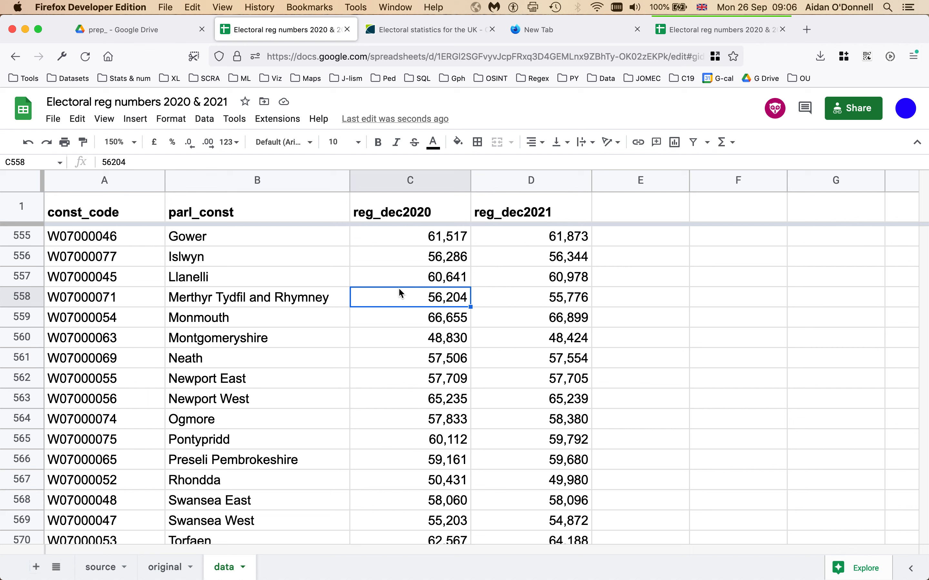
key("super+Up")
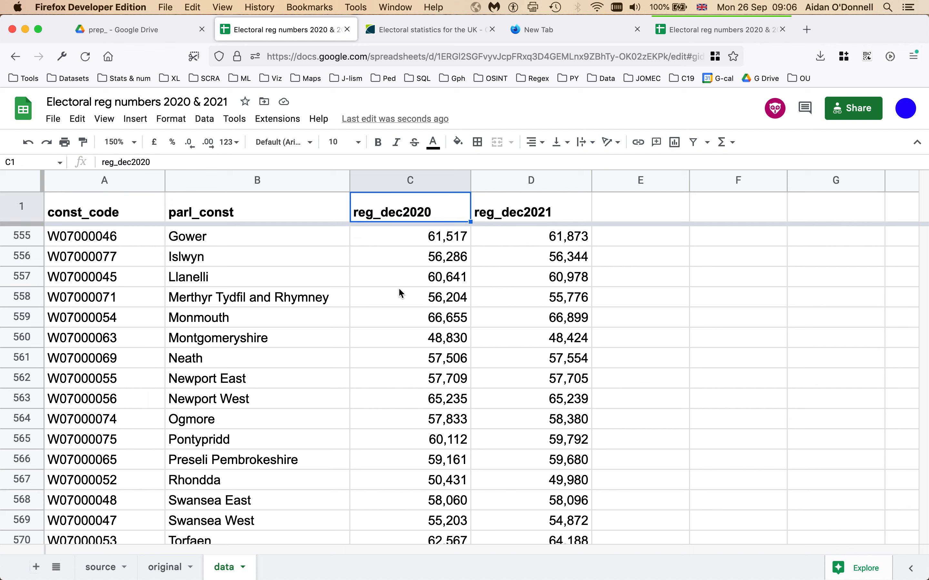
key("Down")
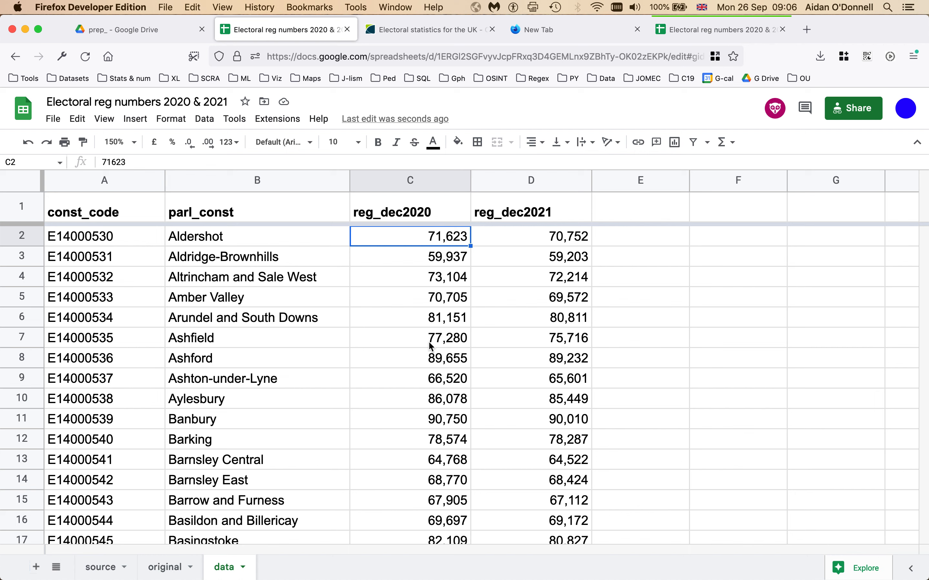
scroll(430, 347, "down", 5)
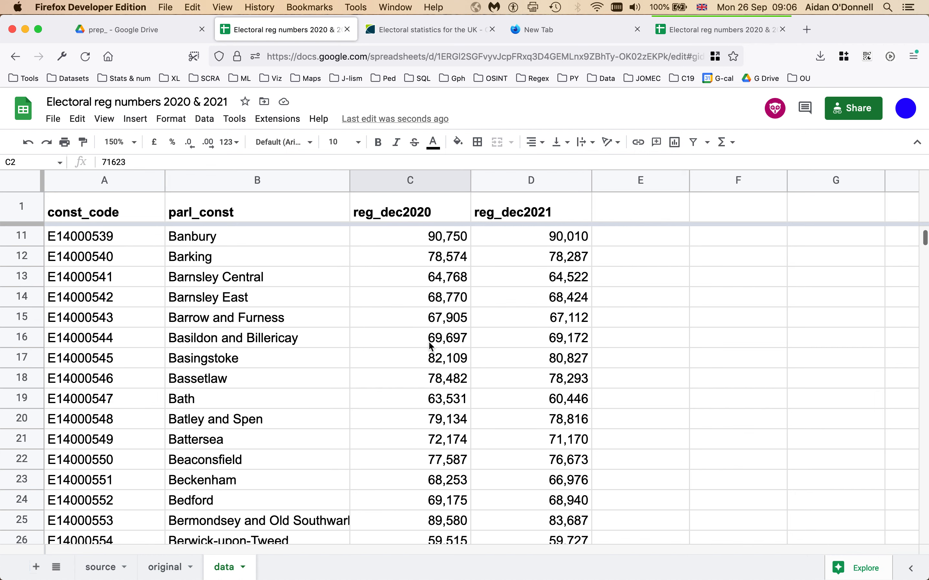
scroll(431, 346, "down", 3)
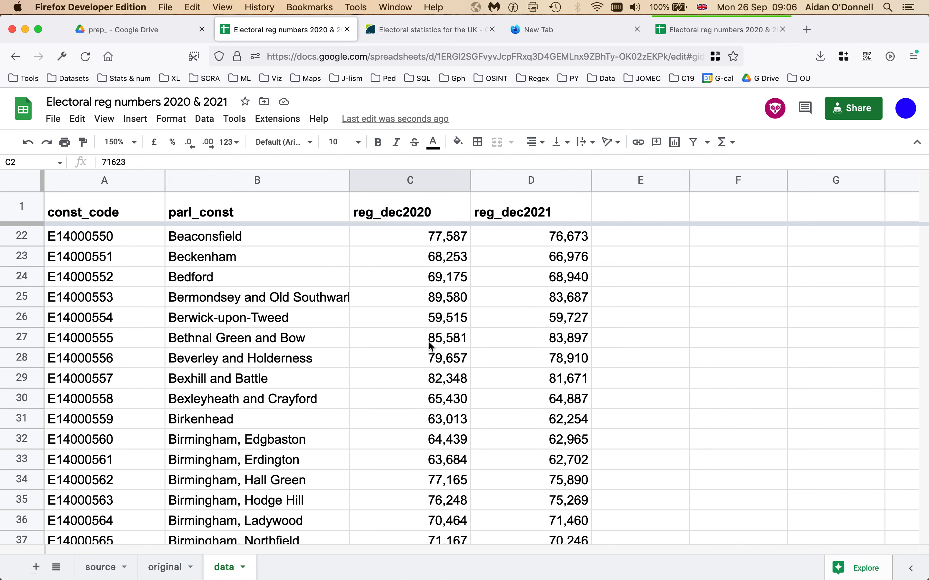
scroll(430, 346, "up", 10)
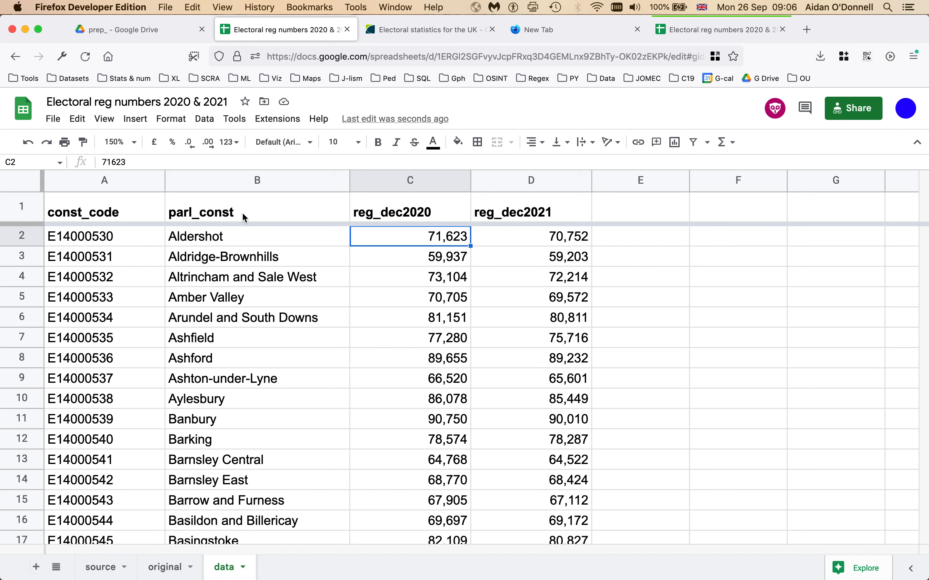
left_click(165, 121)
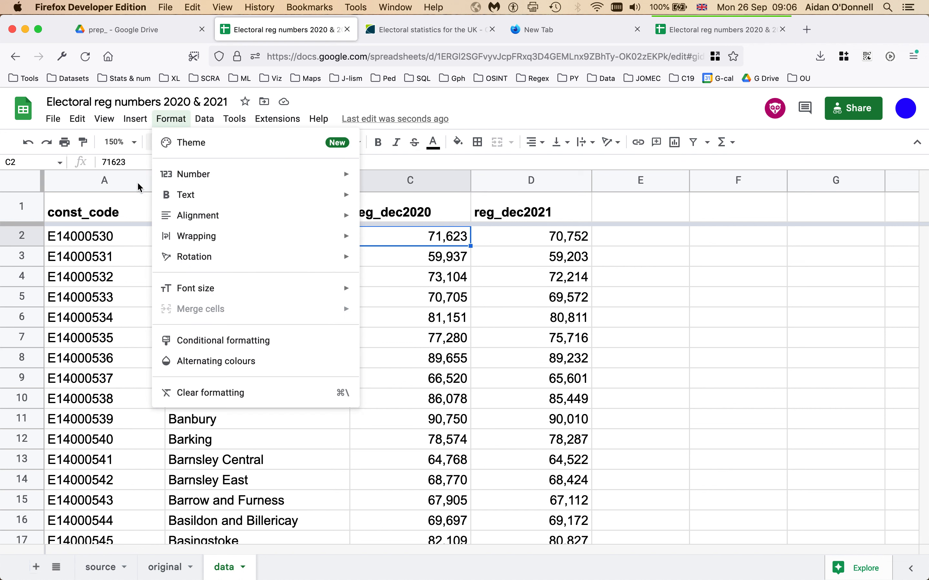
Step: Create a conditional formatting rule applied to the whole C:C range
left_click(223, 341)
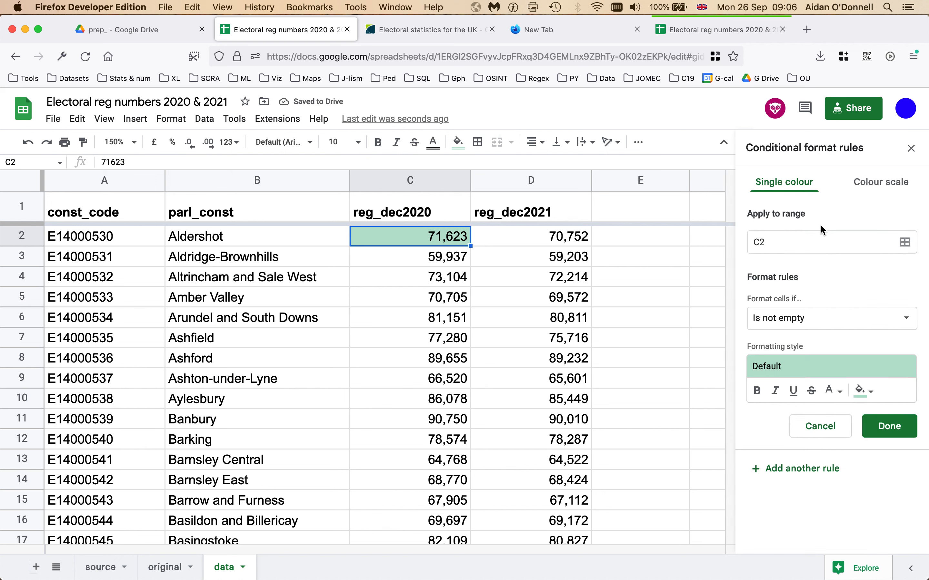
left_click(820, 241)
key("BackSpace")
type(":C")
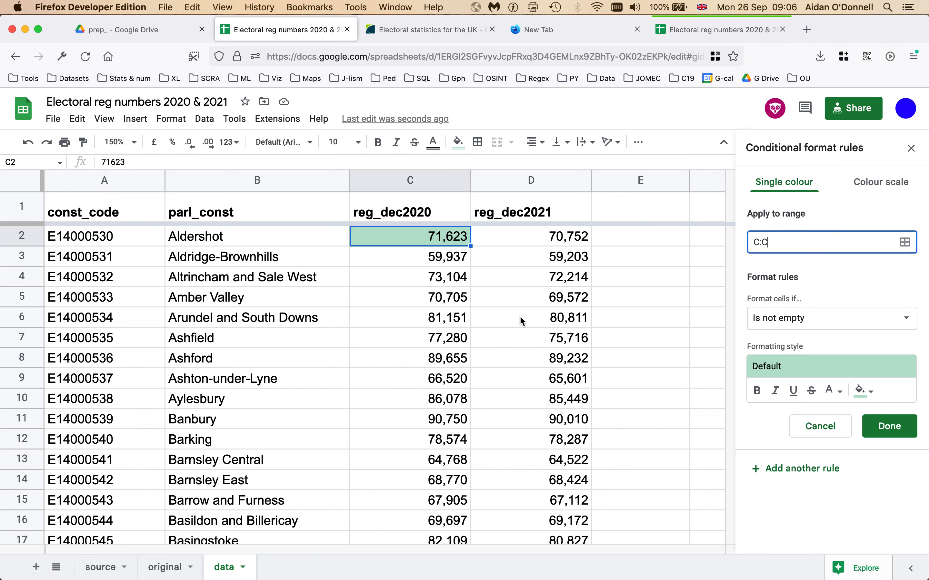
left_click(820, 426)
left_click(378, 249)
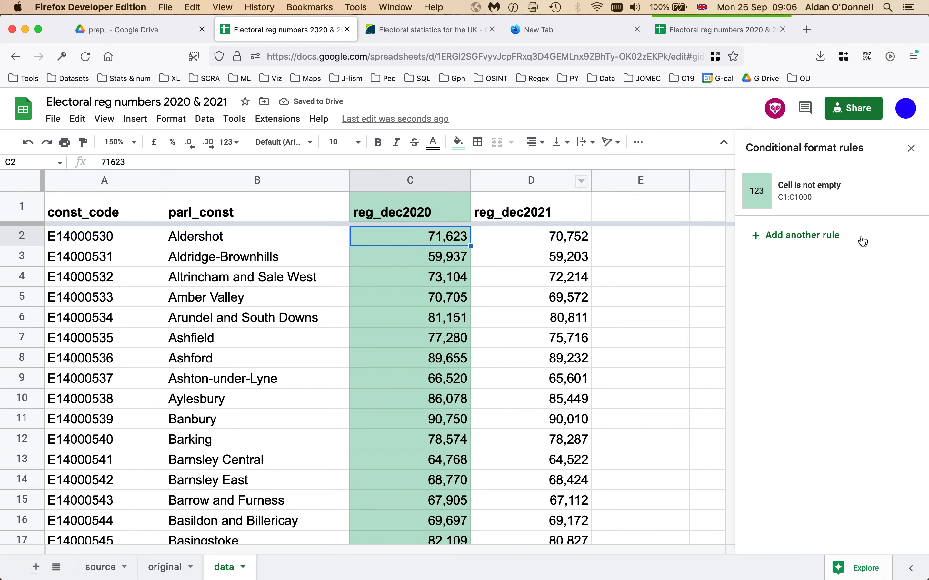
Step: Reopen the column C rule and change its condition to Less than
left_click(804, 197)
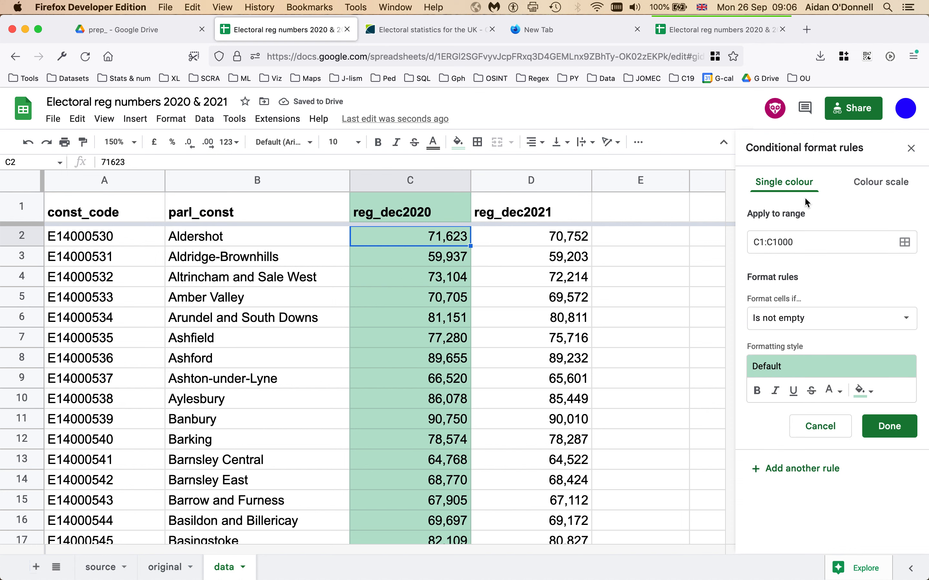
left_click(830, 320)
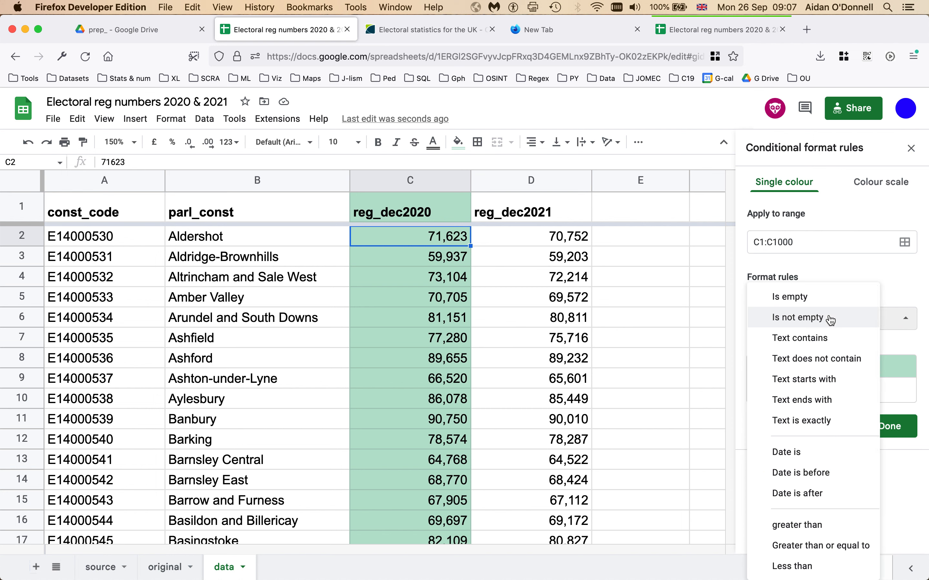
scroll(833, 461, "down", 3)
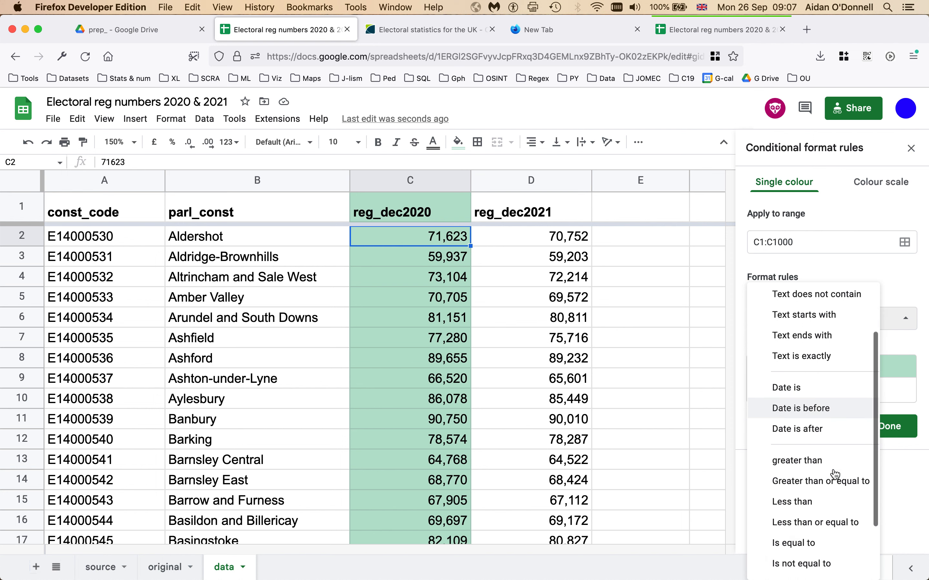
left_click(800, 498)
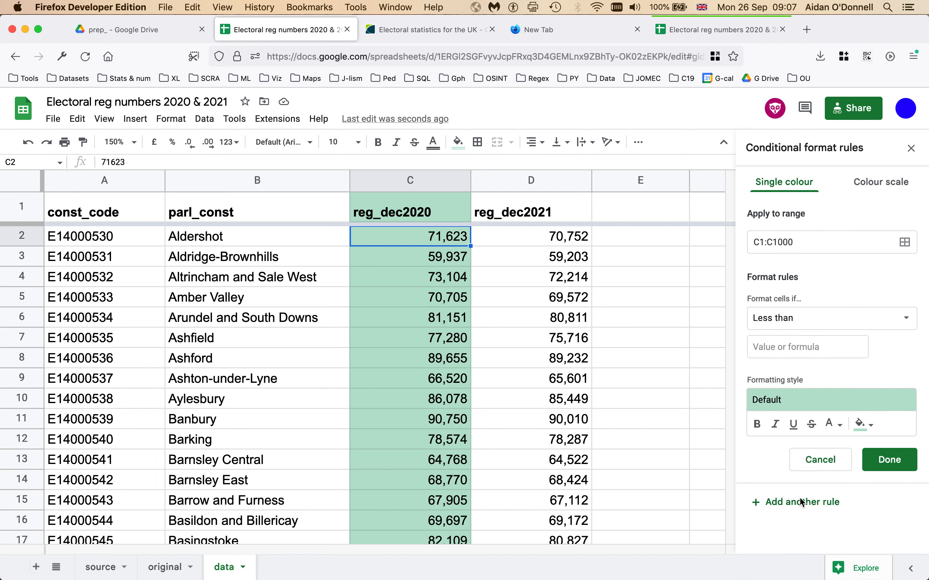
Step: Set the rule's threshold to 60,000, keep the text black, and use an orange fill
left_click(794, 346)
type("60,000")
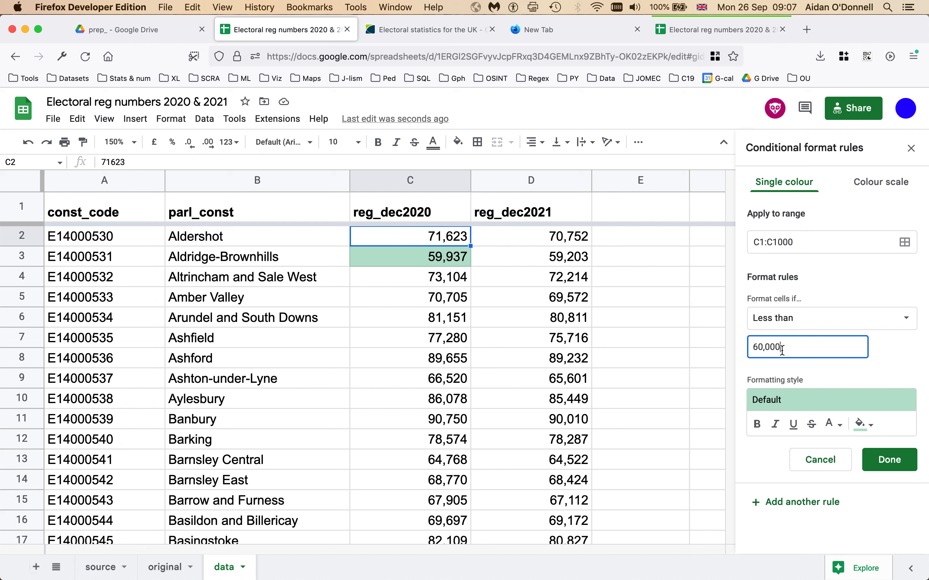
left_click(870, 427)
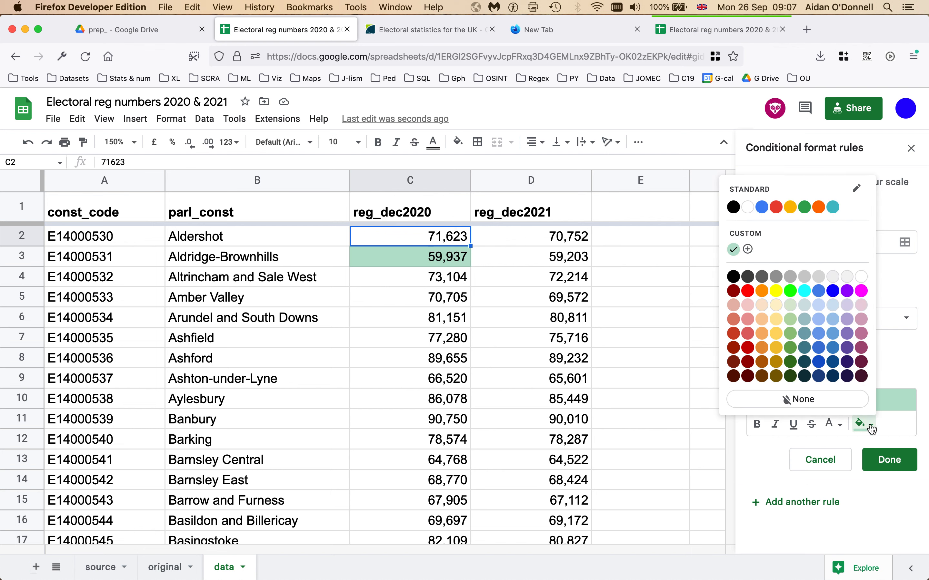
mouse_move(834, 424)
left_click(731, 332)
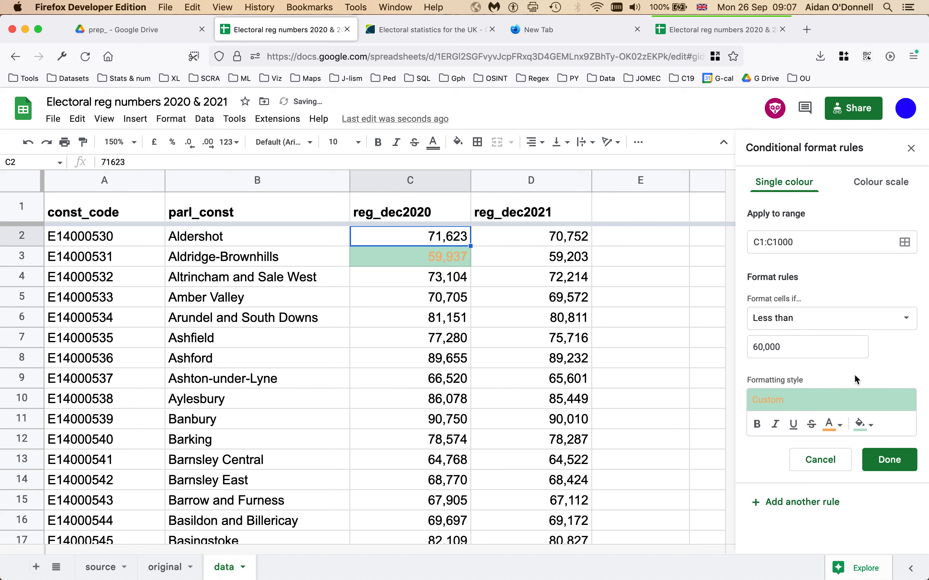
left_click(830, 424)
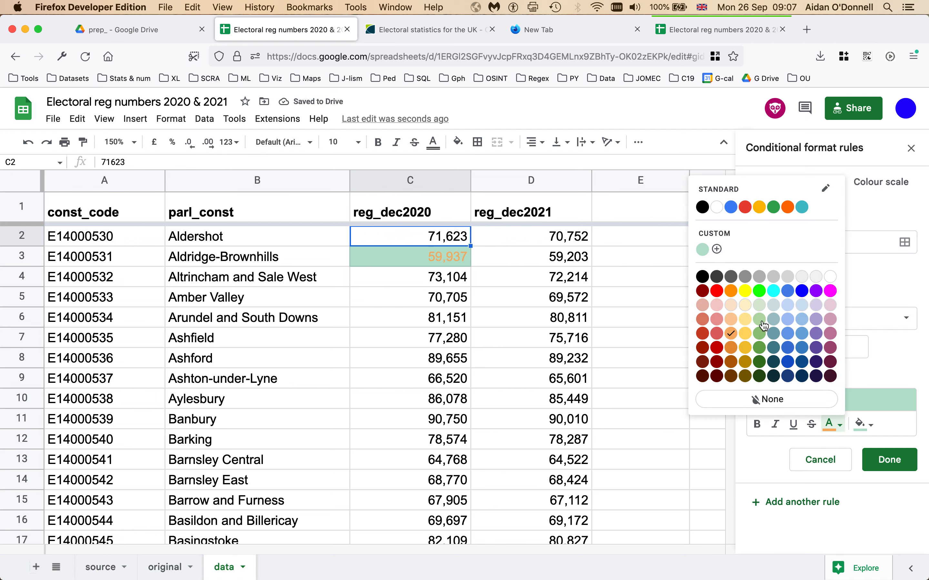
left_click(702, 276)
left_click(870, 425)
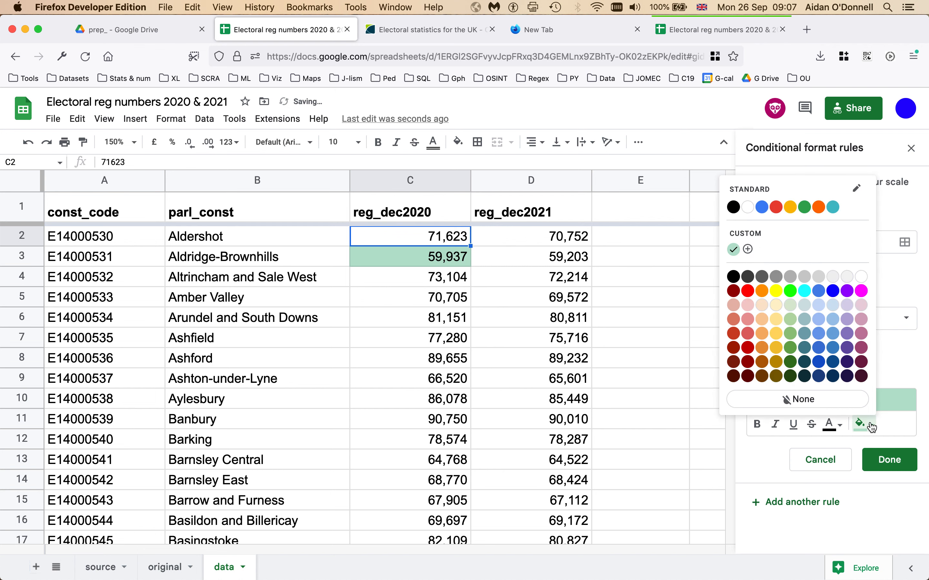
left_click(763, 292)
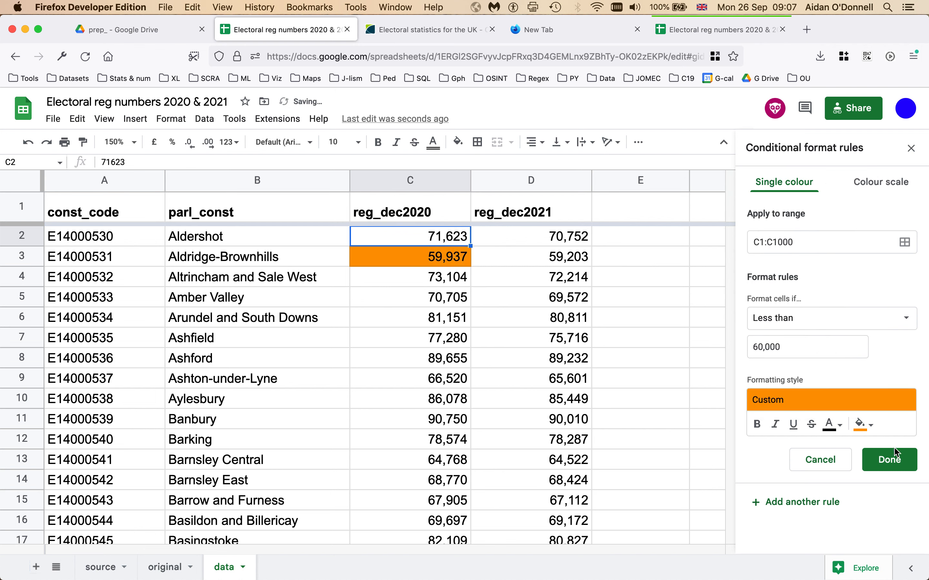
Step: Save the below-60,000 rule, scroll through the highlighted data, and close the rules sidebar
left_click(893, 459)
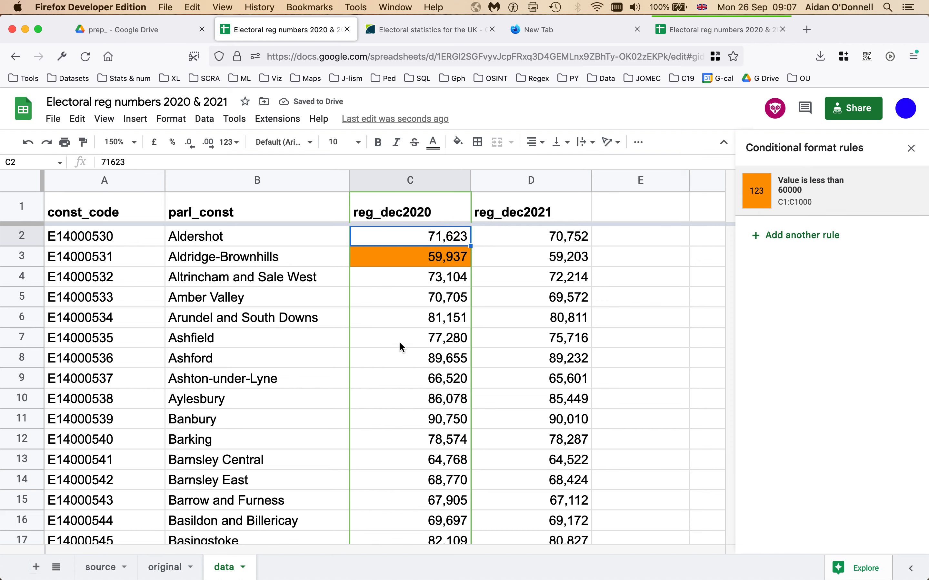
left_click(421, 305)
scroll(421, 305, "down", 6)
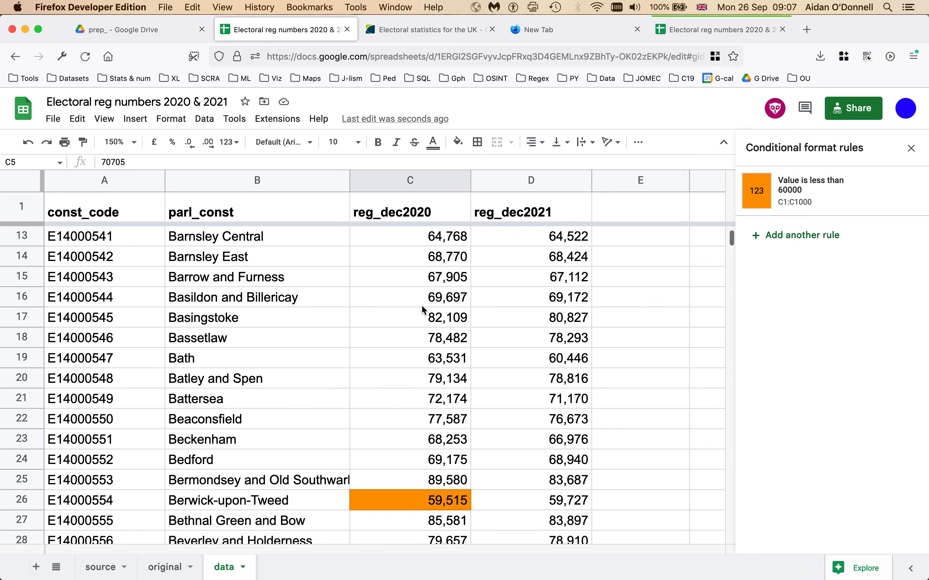
scroll(421, 305, "down", 8)
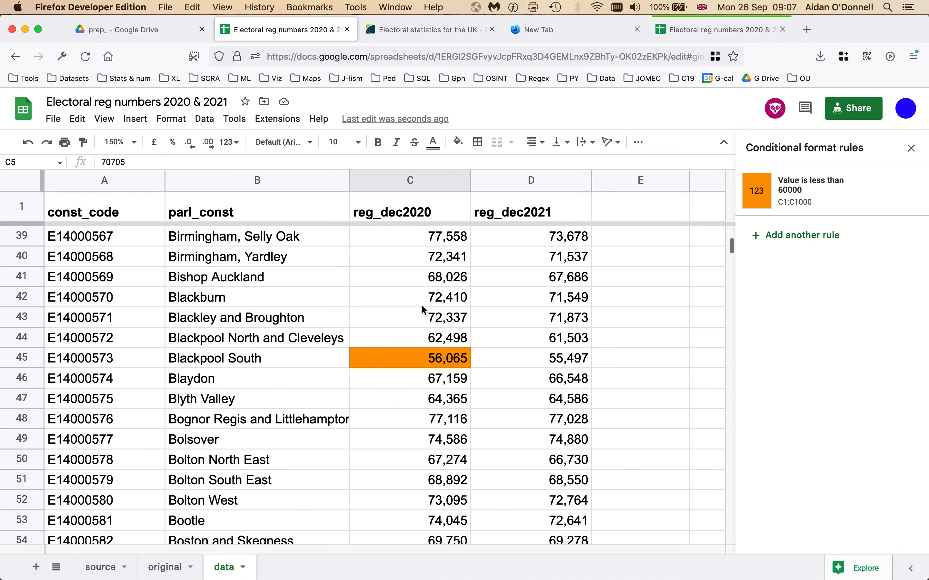
scroll(421, 304, "down", 14)
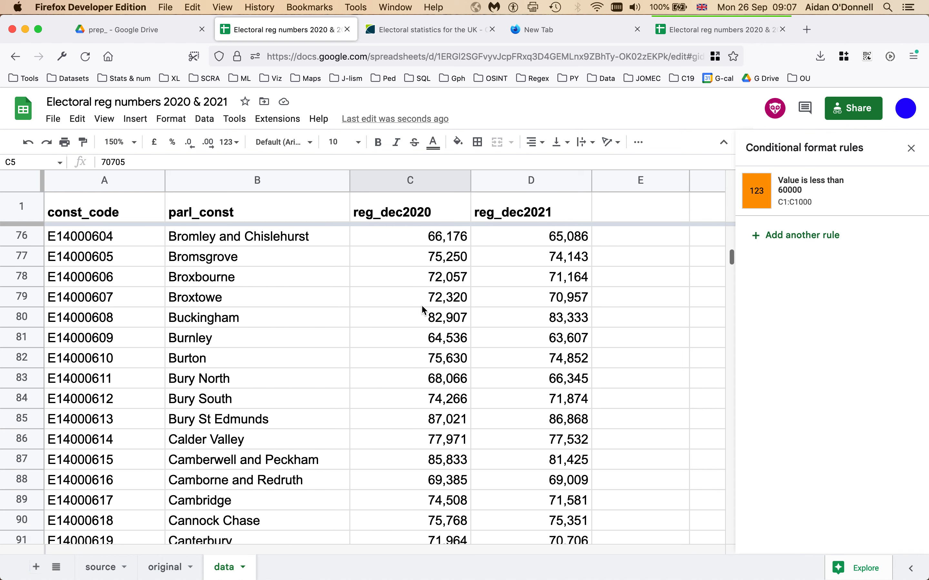
scroll(422, 308, "down", 17)
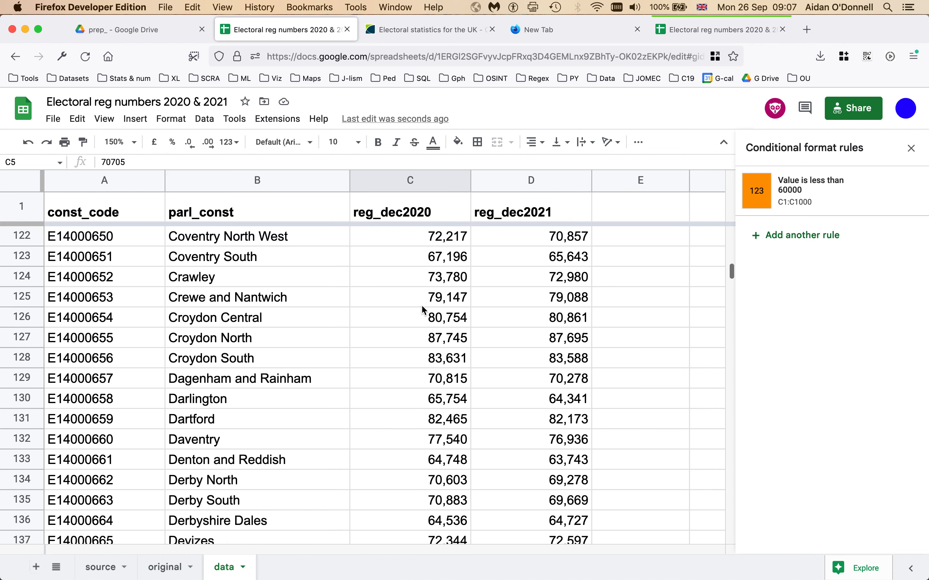
scroll(422, 308, "down", 3)
scroll(423, 308, "right", 5)
scroll(422, 308, "up", 20)
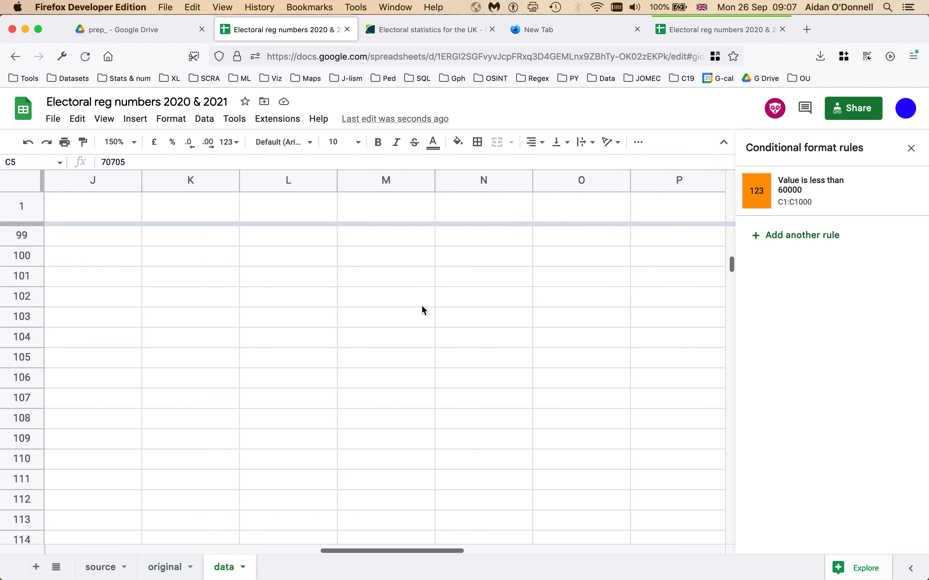
scroll(422, 307, "left", 9)
scroll(422, 307, "up", 20)
scroll(422, 307, "right", 4)
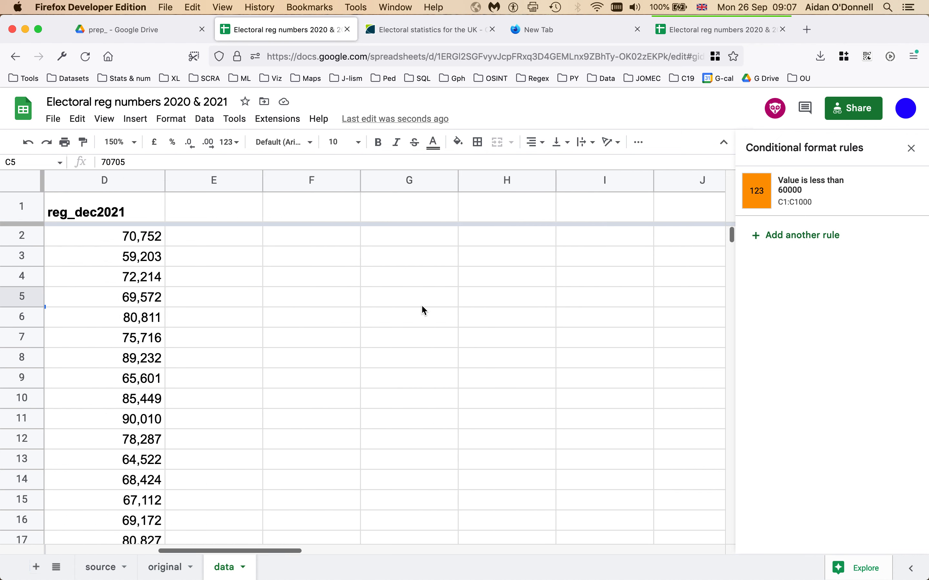
scroll(422, 308, "left", 4)
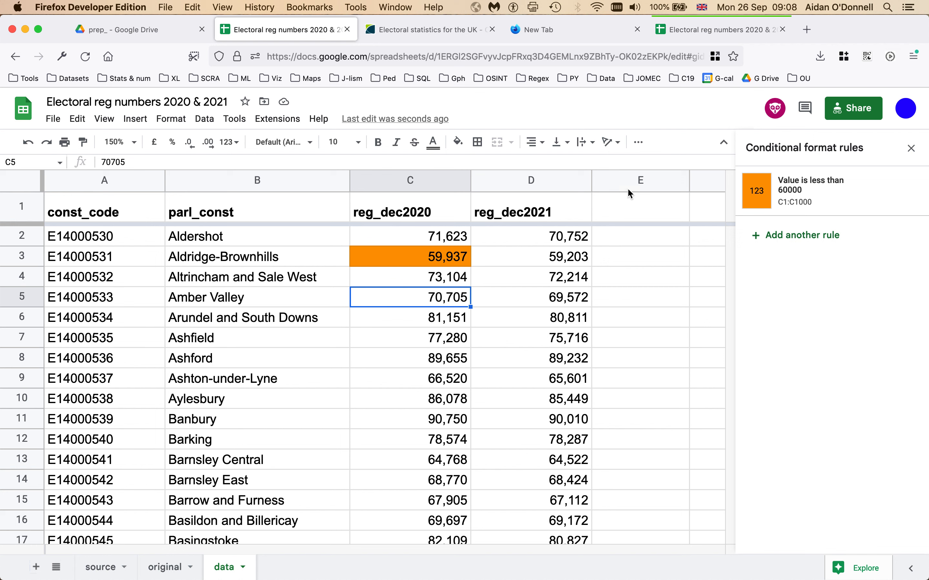
left_click(910, 149)
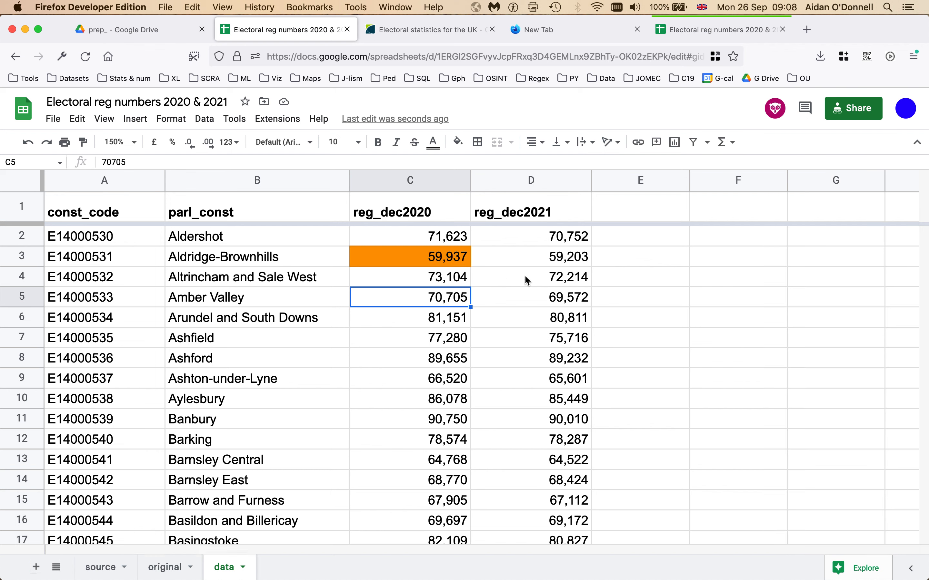
Step: Select the constituency names from Aldershot to Barking and step through their 2021 figures
mouse_move(583, 187)
left_click_drag(238, 243, 229, 445)
left_click(526, 261)
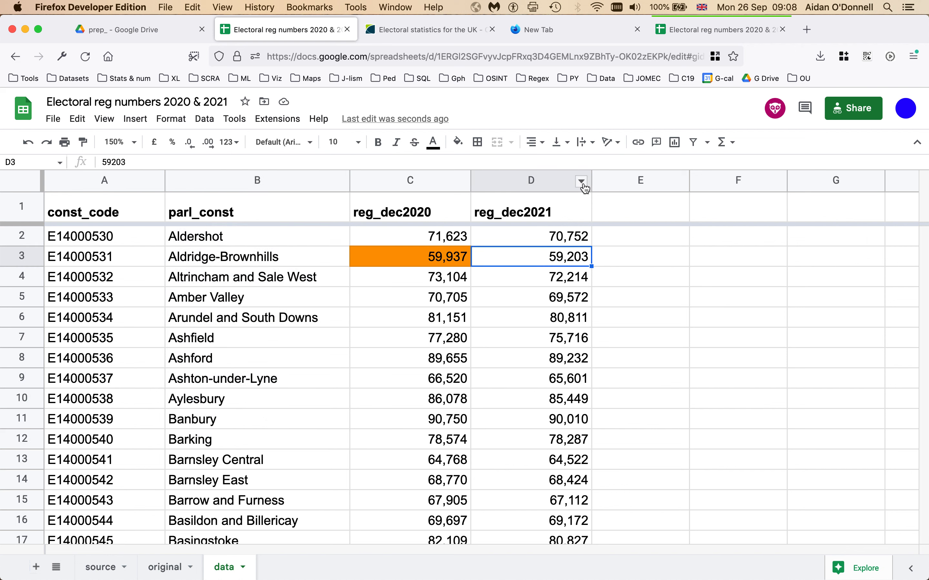
left_click(567, 238)
left_click(567, 258)
left_click(568, 284)
left_click(567, 343)
left_click(563, 399)
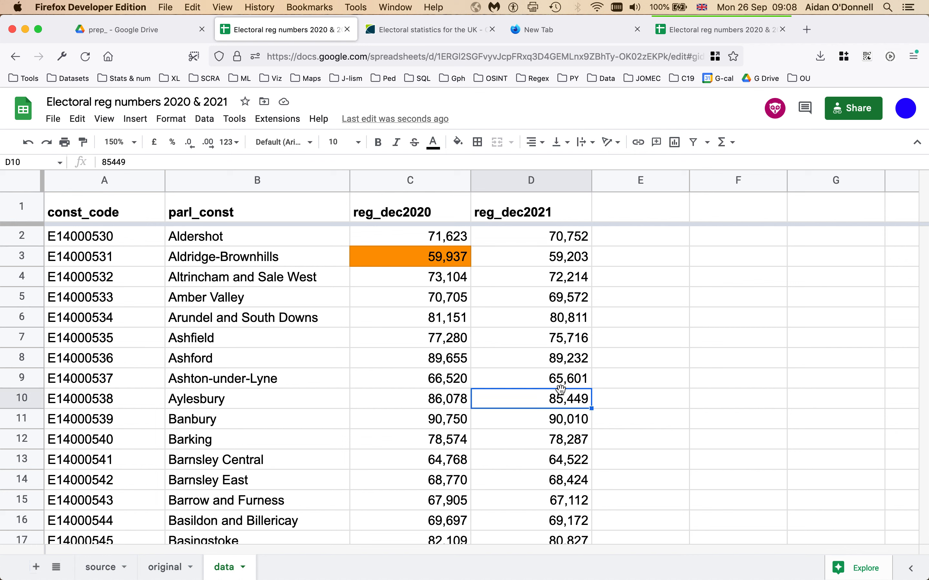
left_click(563, 421)
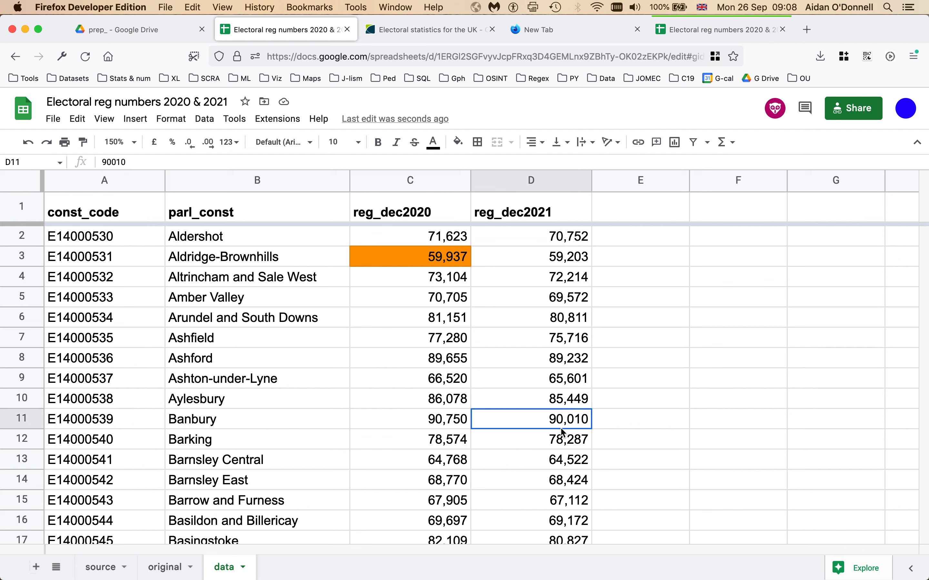
Step: Sort the sheet by reg_dec2021 Z to A, then select Isle of Wight's top figure, 109,246
left_click(582, 184)
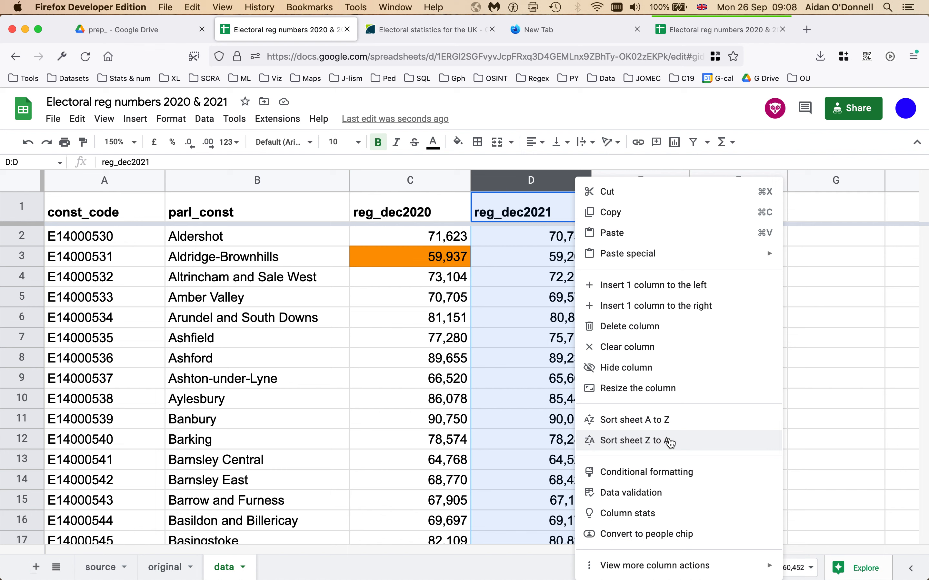
left_click(670, 442)
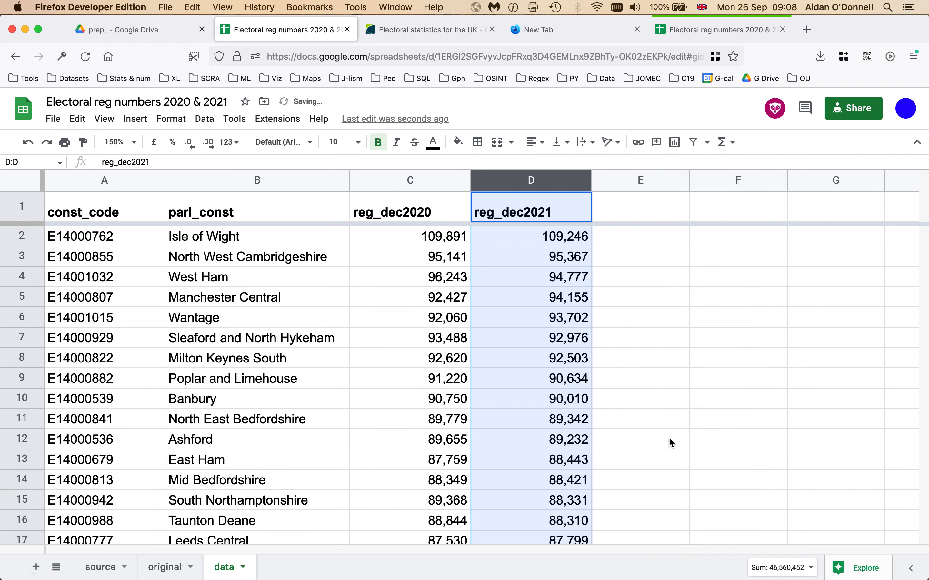
left_click(529, 262)
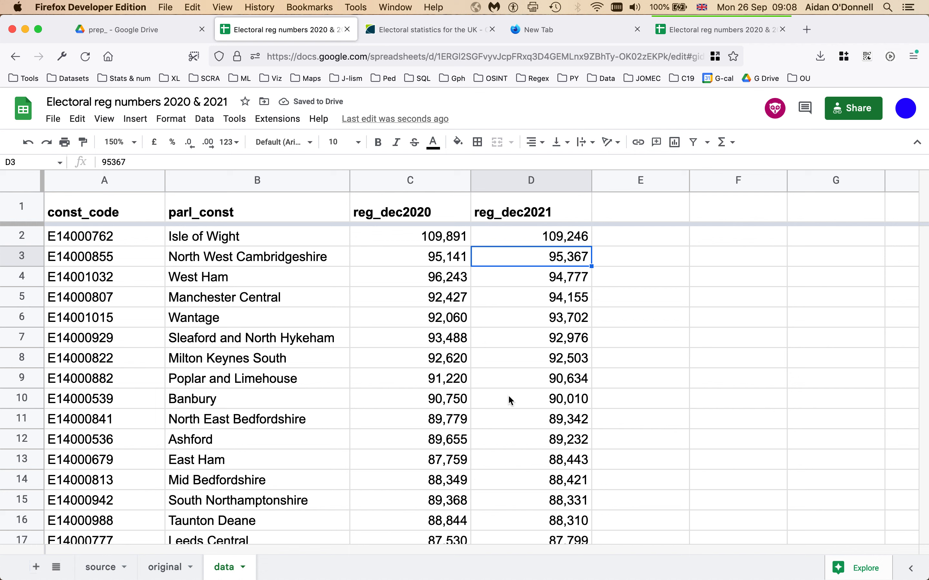
left_click(574, 245)
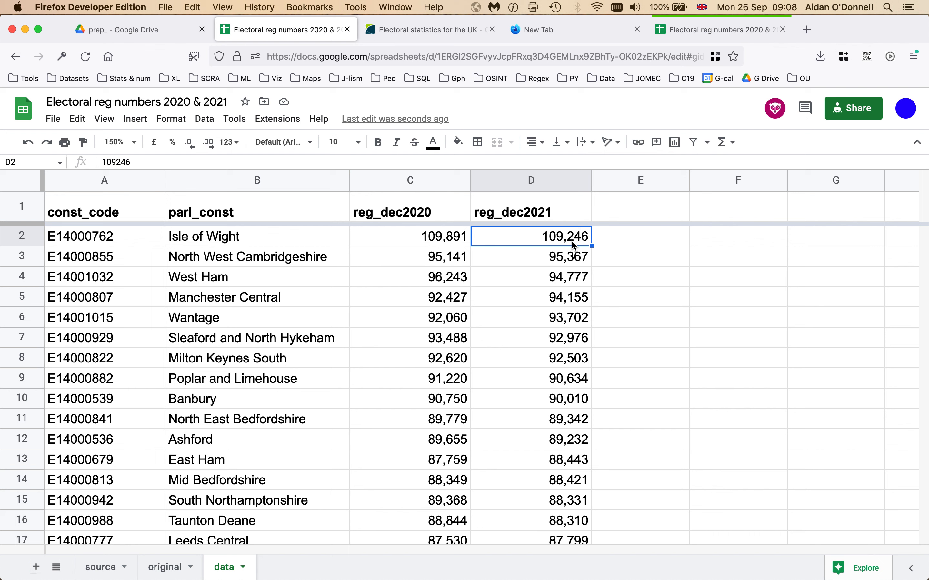
Step: Jump to the last row of reg_dec2021 and back to the top
key("super+Down")
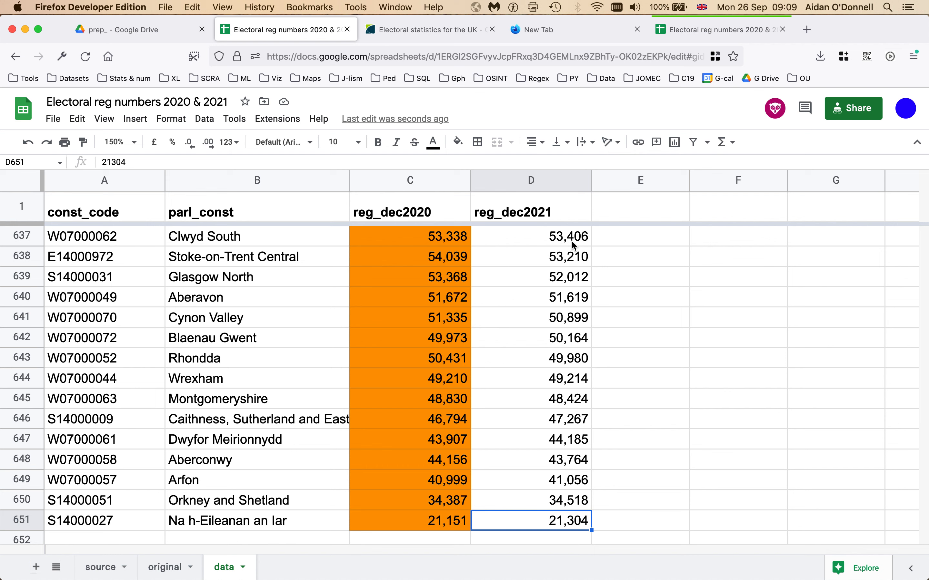
key("super+Up")
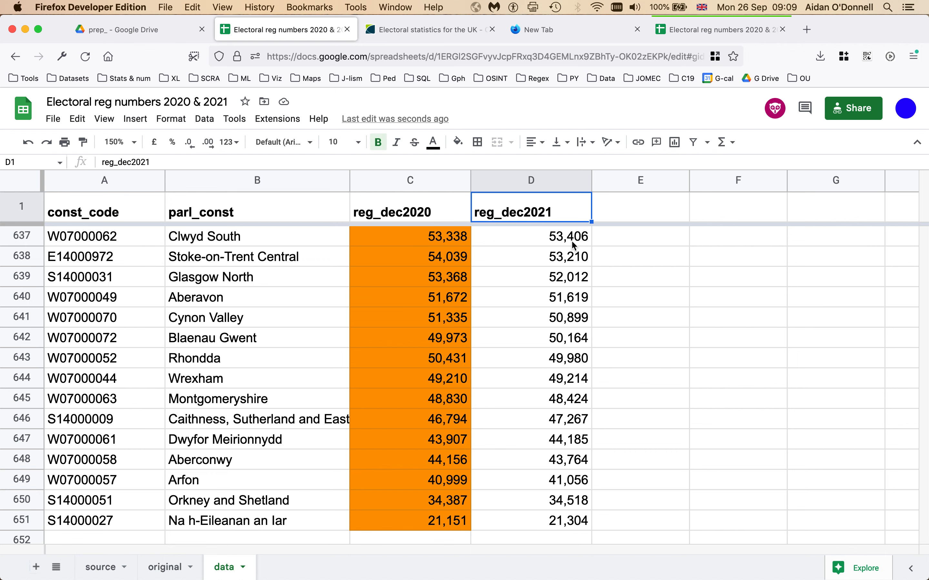
key("Down")
Step: Sort the sheet by reg_dec2021 A to Z so Na h-Eileanan an Iar (21,304) leads
left_click(582, 182)
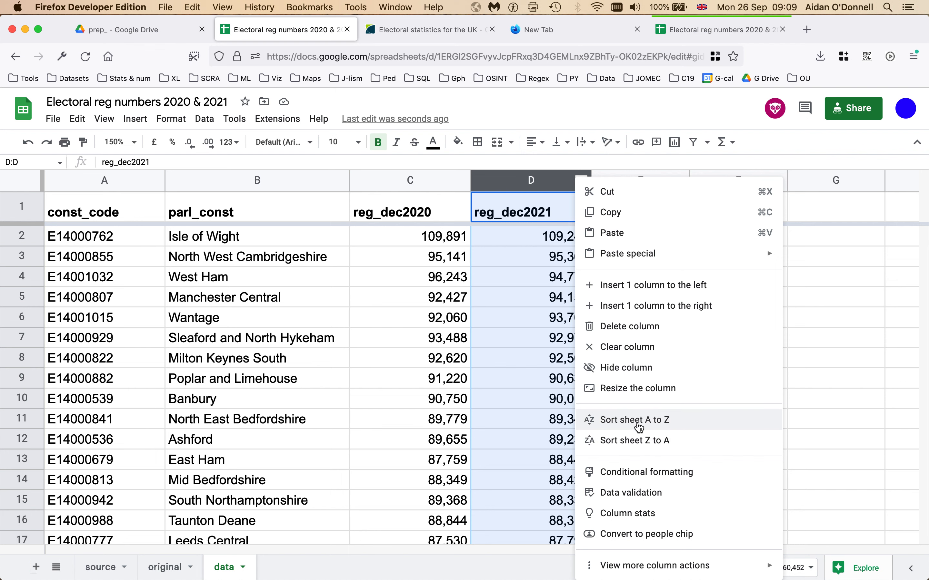
left_click(636, 421)
left_click(555, 246)
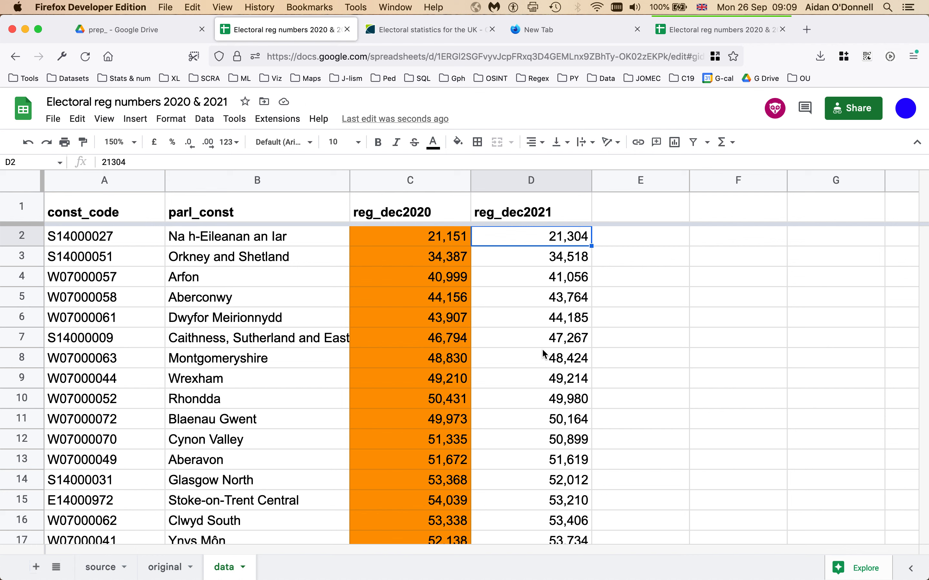
left_click(545, 280)
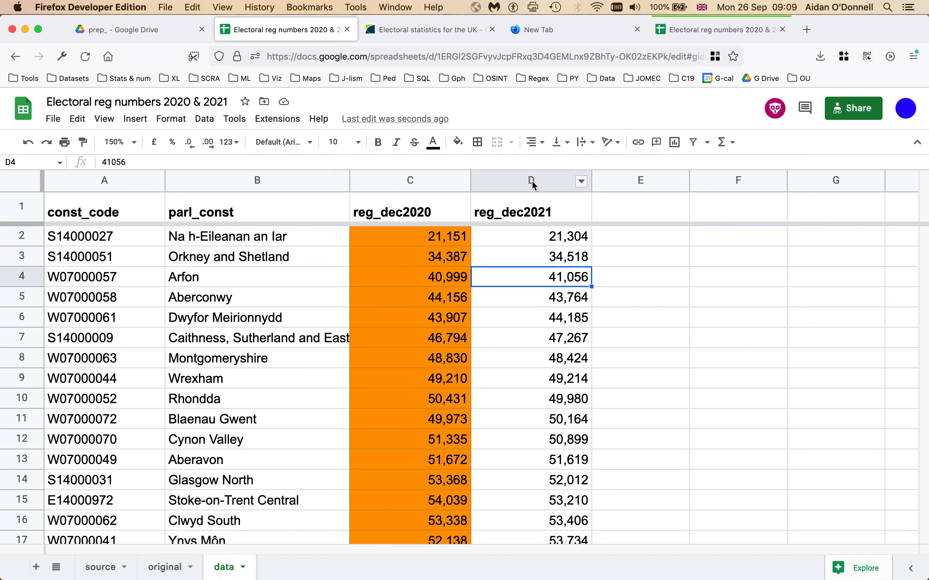
Step: Sort the sheet alphabetically by parl_const, bringing Aberconwy to the top
left_click(328, 181)
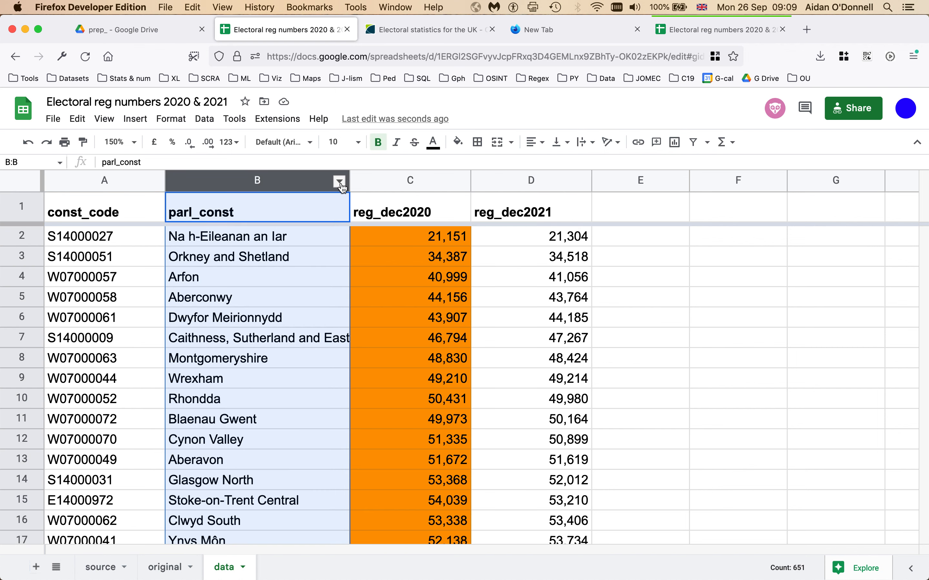
left_click(391, 259)
left_click(339, 182)
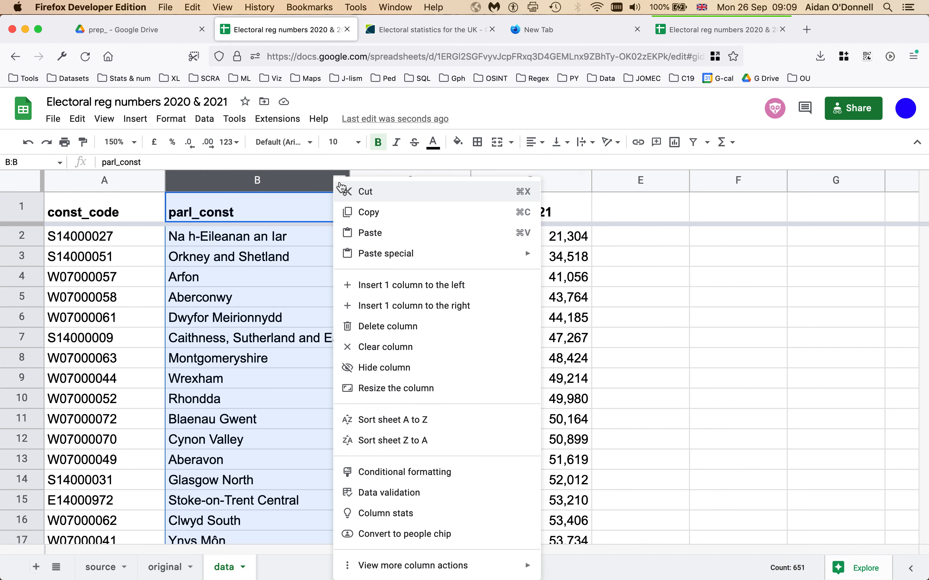
left_click(430, 427)
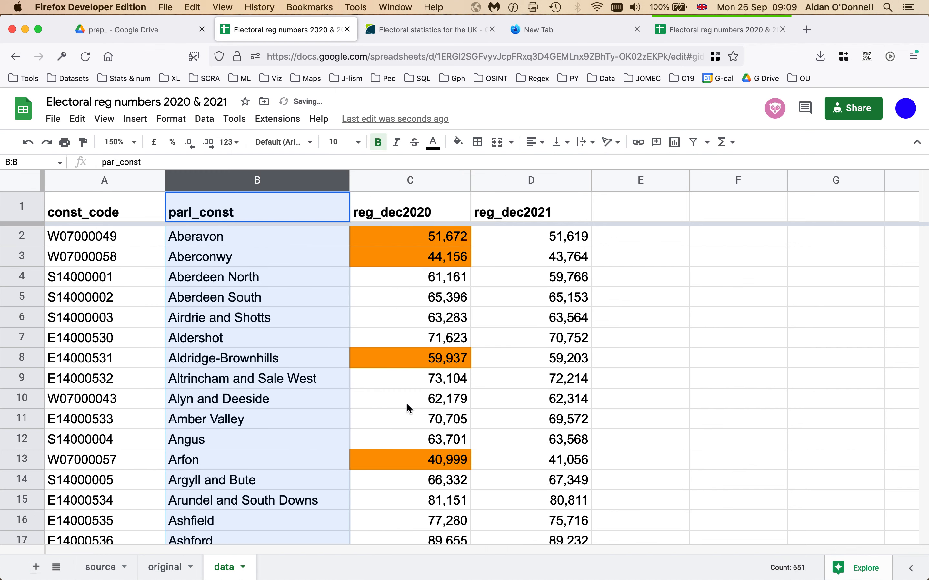
left_click(281, 264)
key("Up")
key("Up")
key("Down")
key("Down")
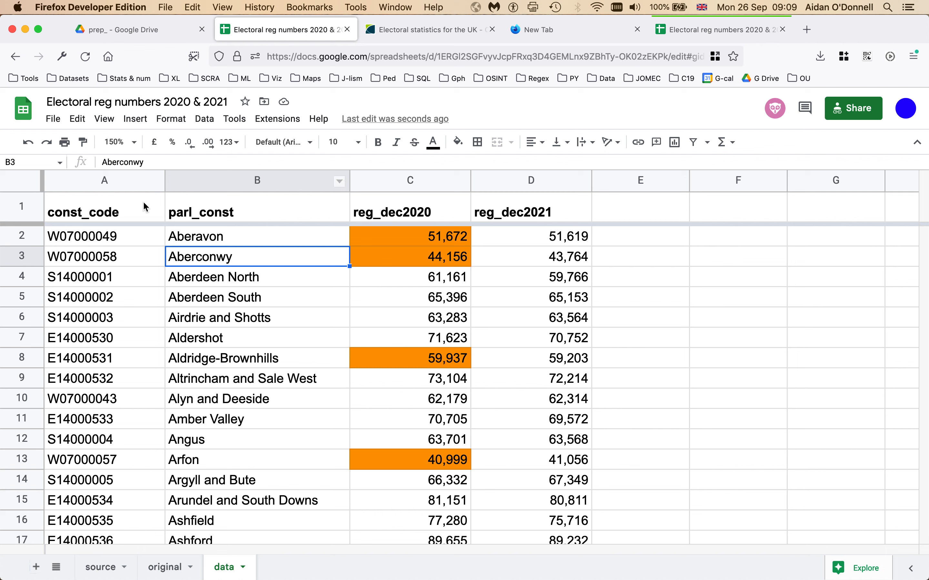
Step: Sort the sheet by const_code A to Z, restoring Aldershot (E14000530) as the first row
left_click(155, 187)
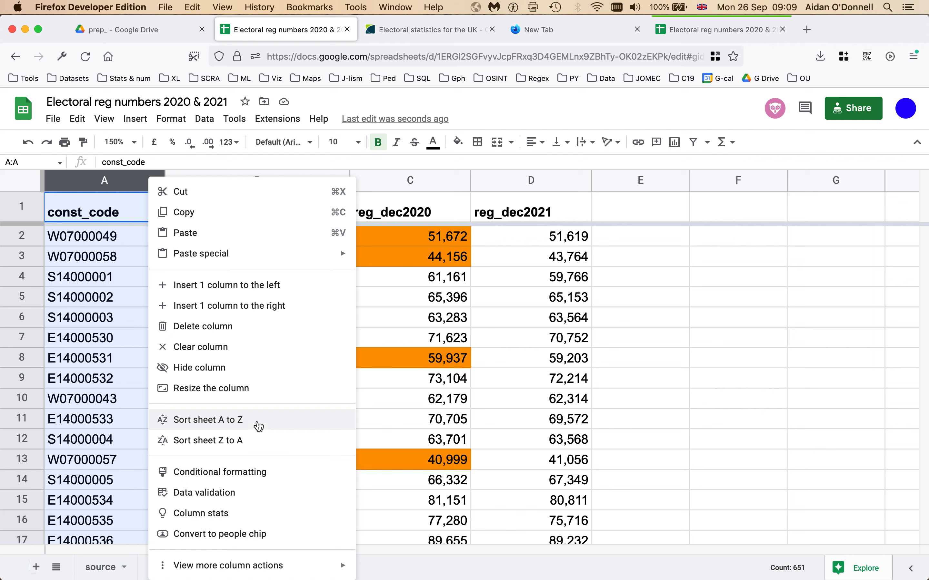
left_click(258, 426)
left_click(110, 315)
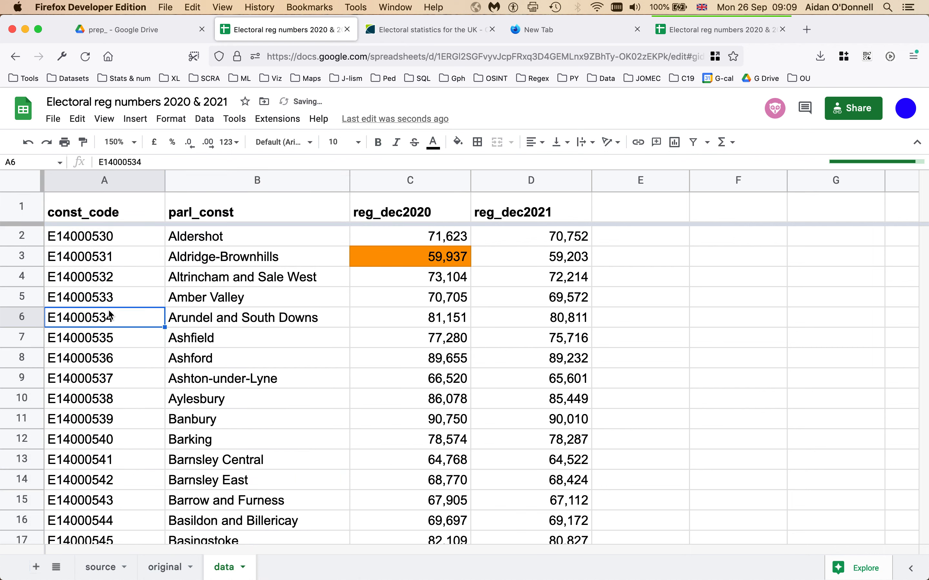
key("super+Up")
key("Down")
key("Down")
key("Down")
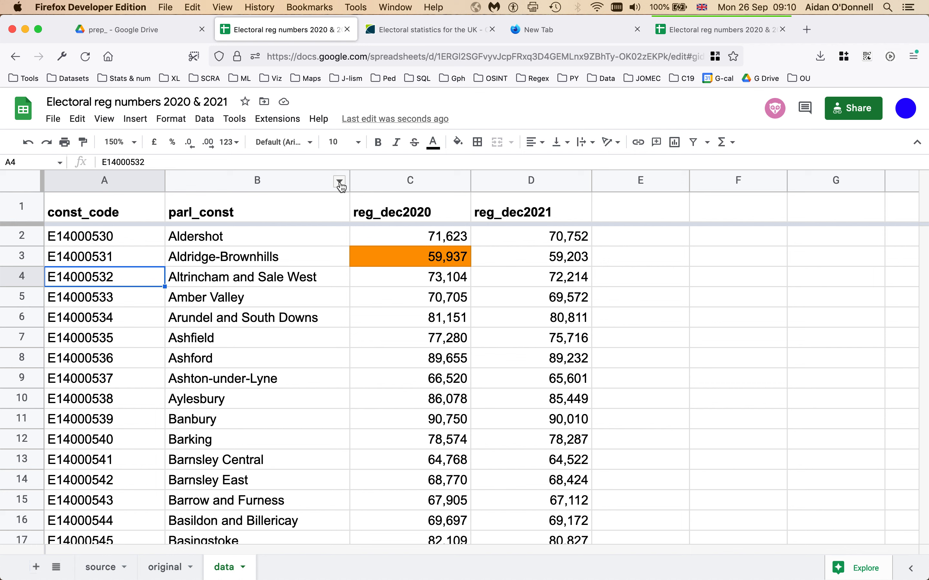
Step: Create a filter on A1:D651 and check the reg_dec2021 filter options without changing anything
left_click(206, 119)
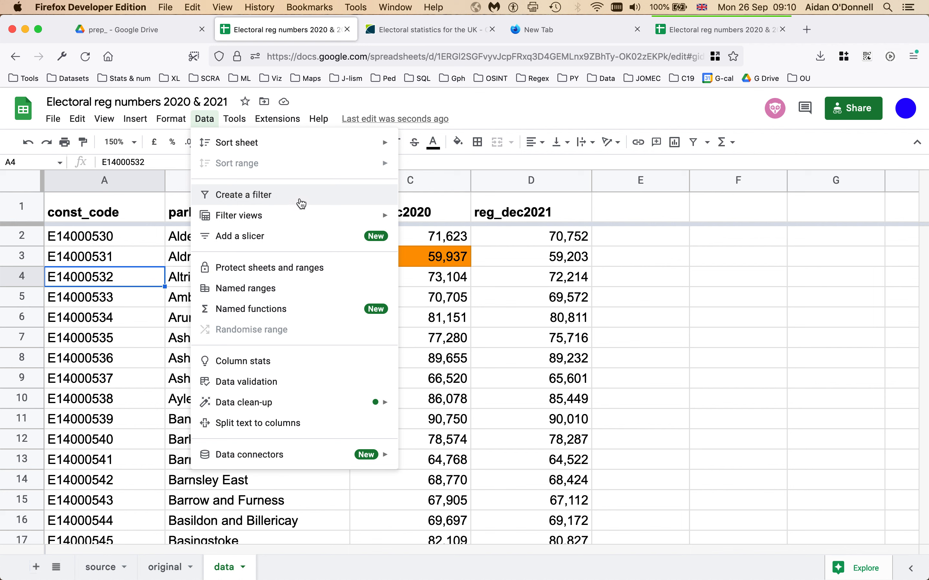
left_click(301, 203)
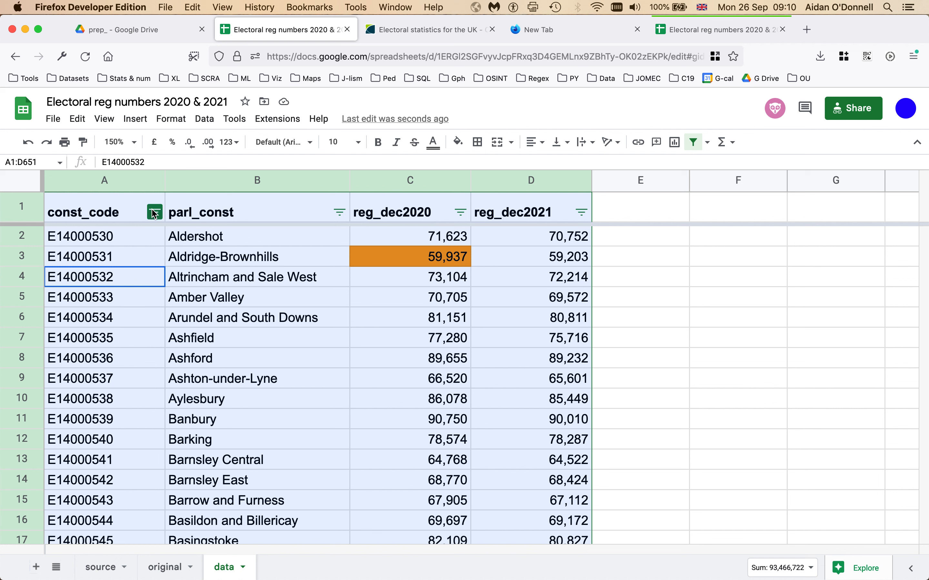
left_click(582, 212)
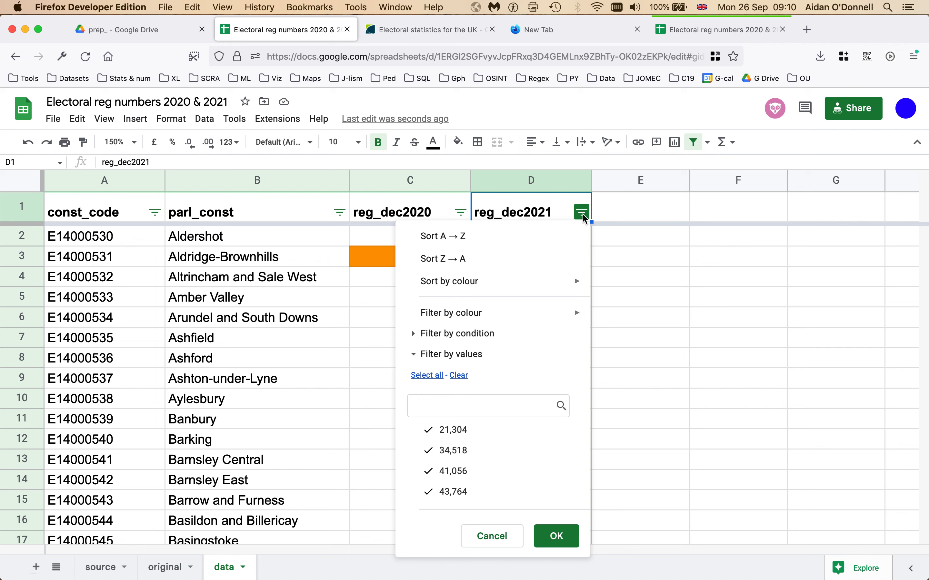
left_click(634, 257)
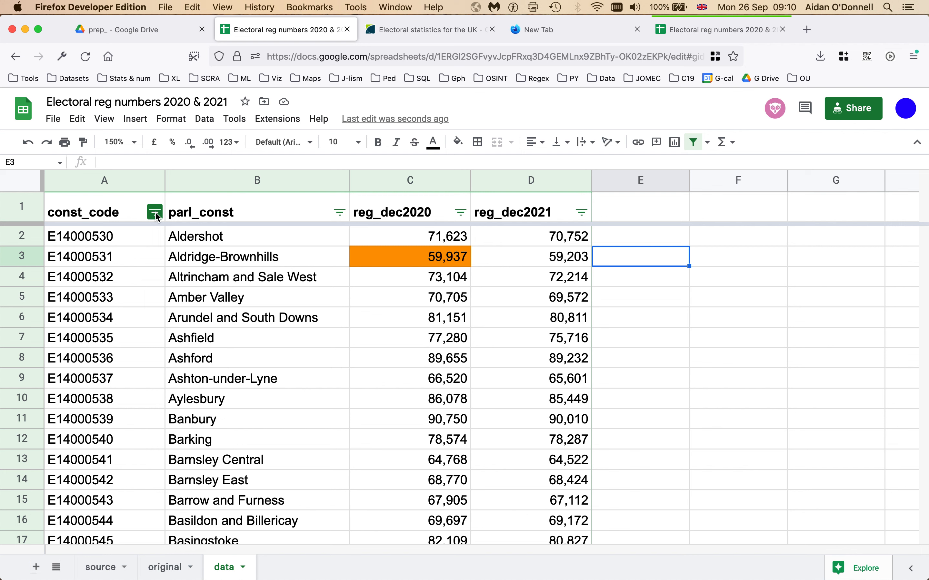
left_click_drag(261, 242, 258, 325)
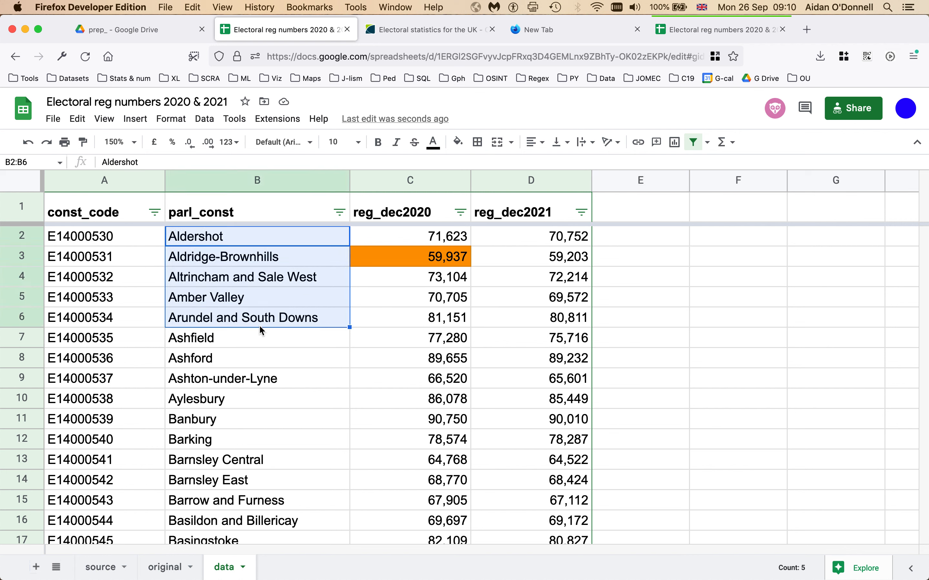
Step: Open the parl_const filter, untick all values, then dismiss it without applying
left_click(340, 212)
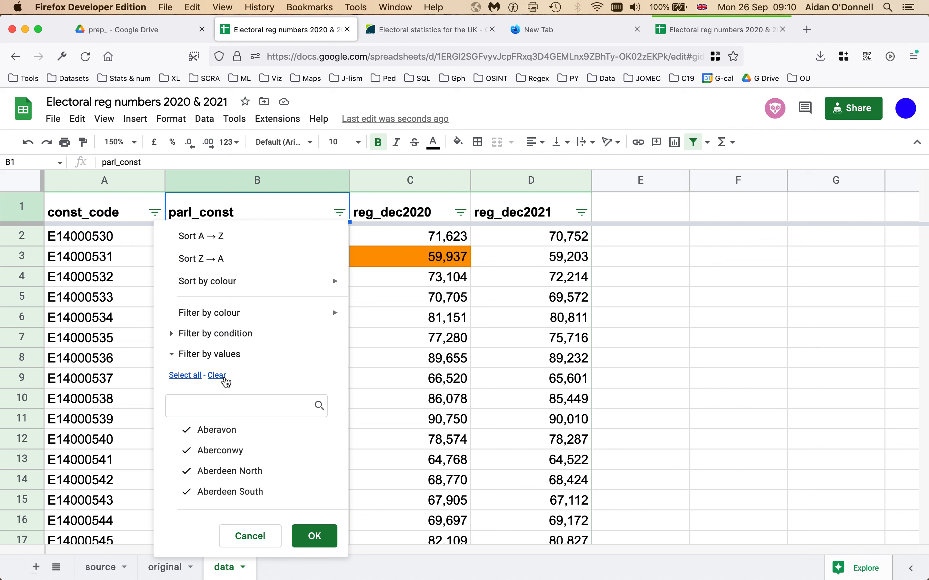
left_click(410, 329)
left_click(339, 212)
left_click(218, 376)
scroll(261, 455, "down", 3)
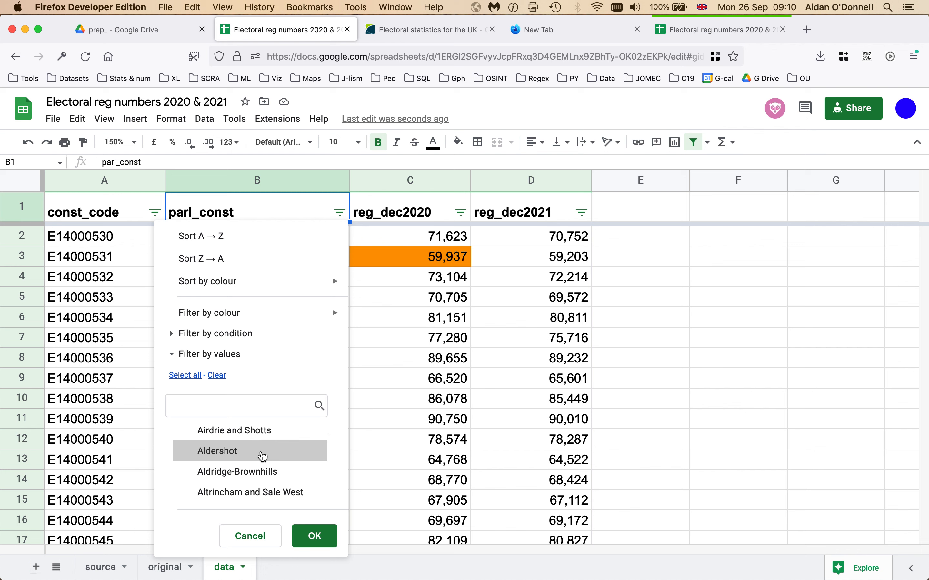
left_click(408, 406)
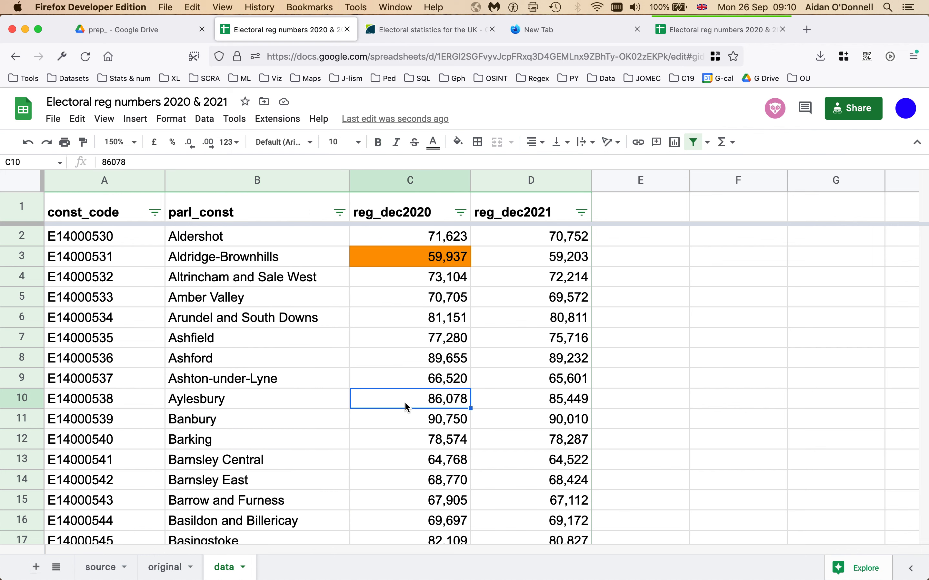
Step: Filter parl_const to show only Aldershot and Amber Valley
left_click(340, 212)
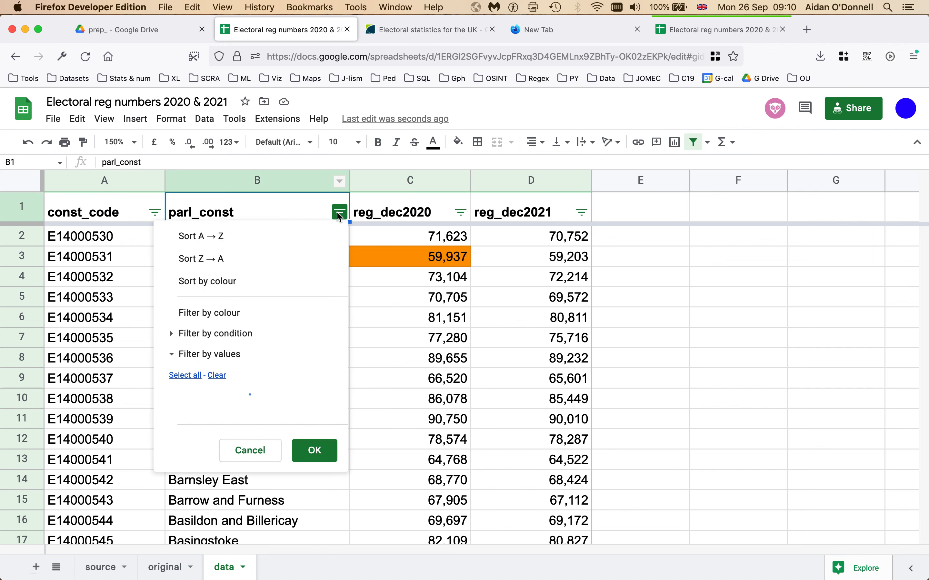
left_click(216, 375)
left_click(243, 457)
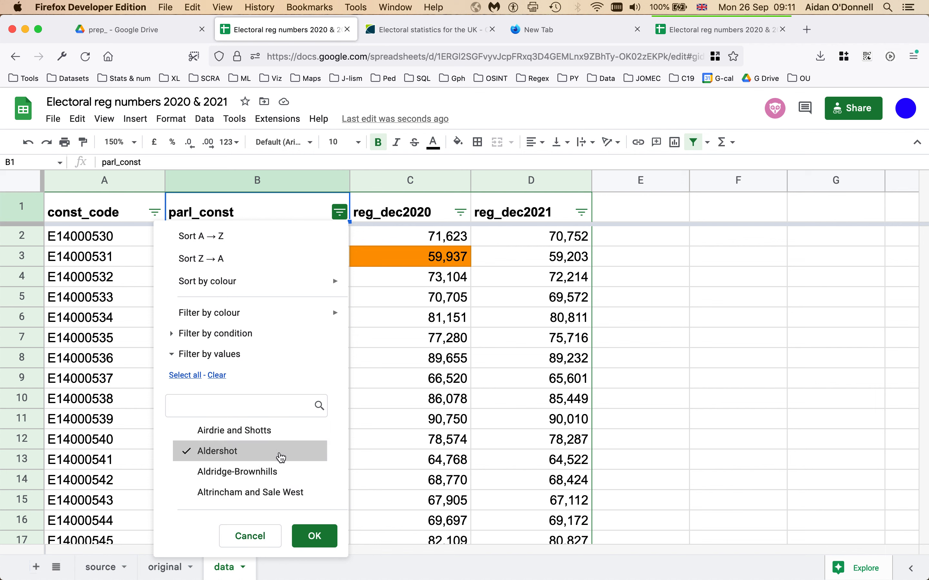
scroll(280, 457, "down", 3)
left_click(254, 444)
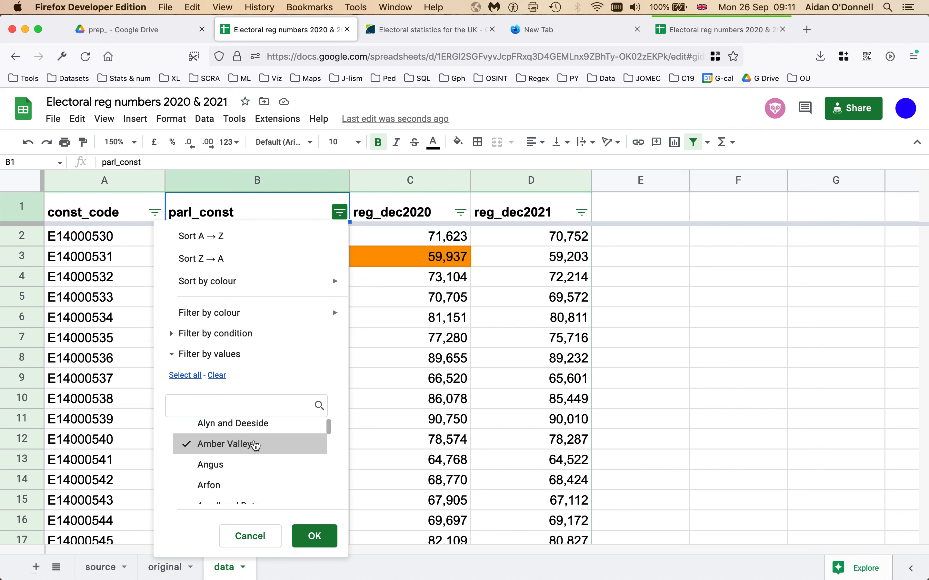
left_click(314, 536)
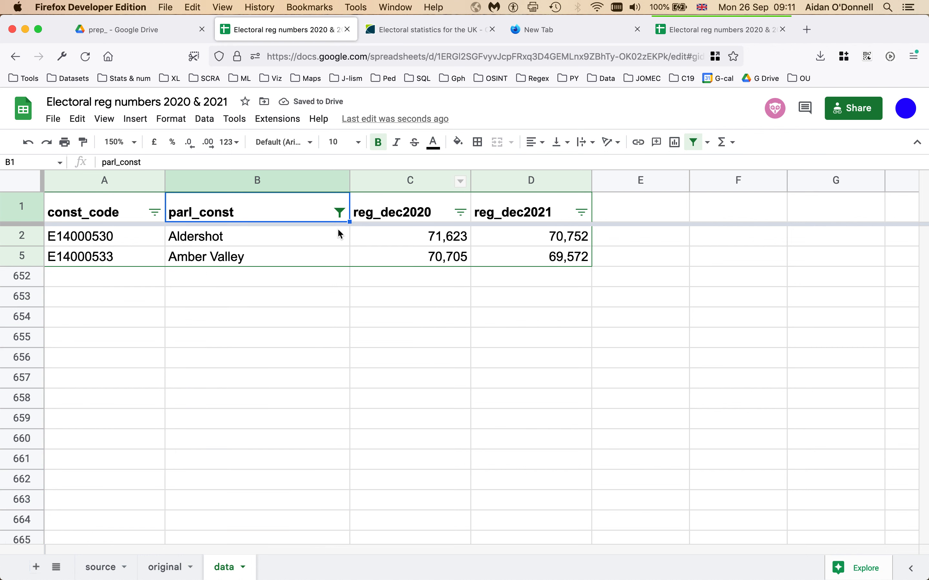
left_click(205, 121)
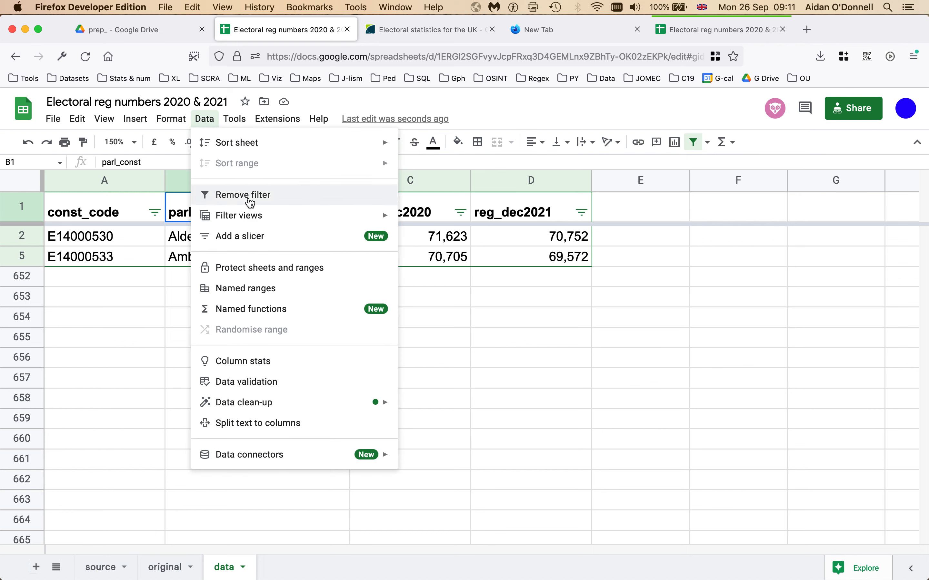
Step: Select all values in the parl_const filter so every constituency row shows again
left_click(206, 122)
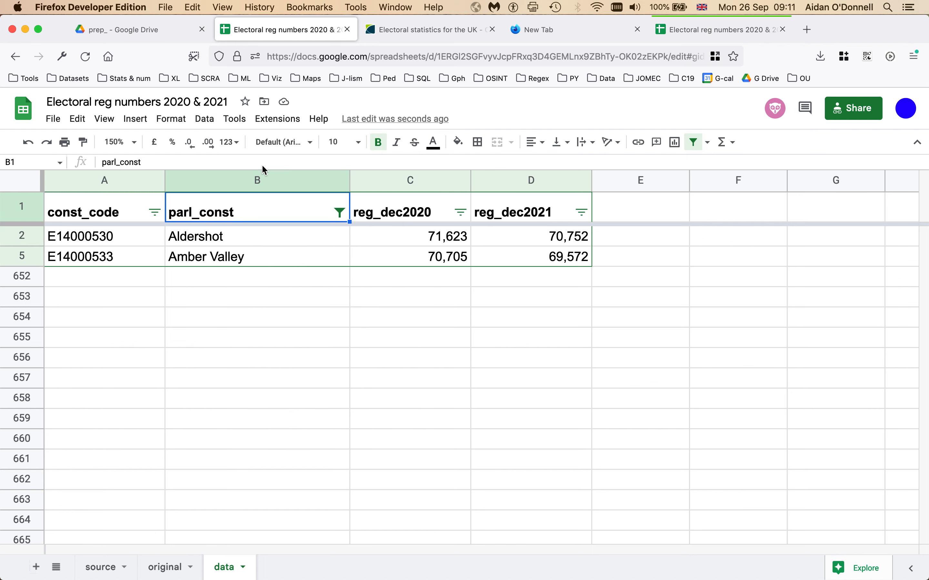
left_click(340, 212)
left_click(186, 376)
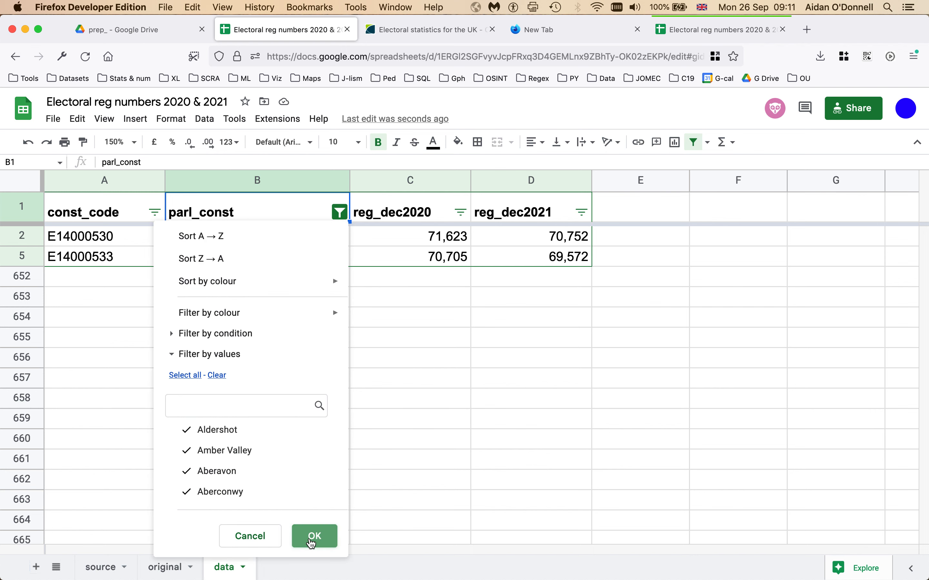
left_click(317, 537)
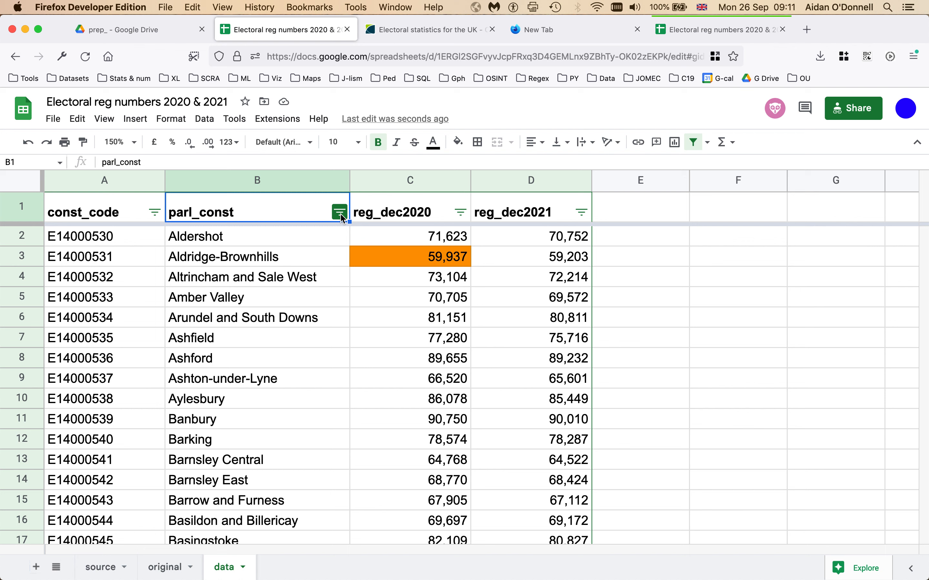
Step: Filter const_code by condition Text starts with 'W'
left_click(154, 212)
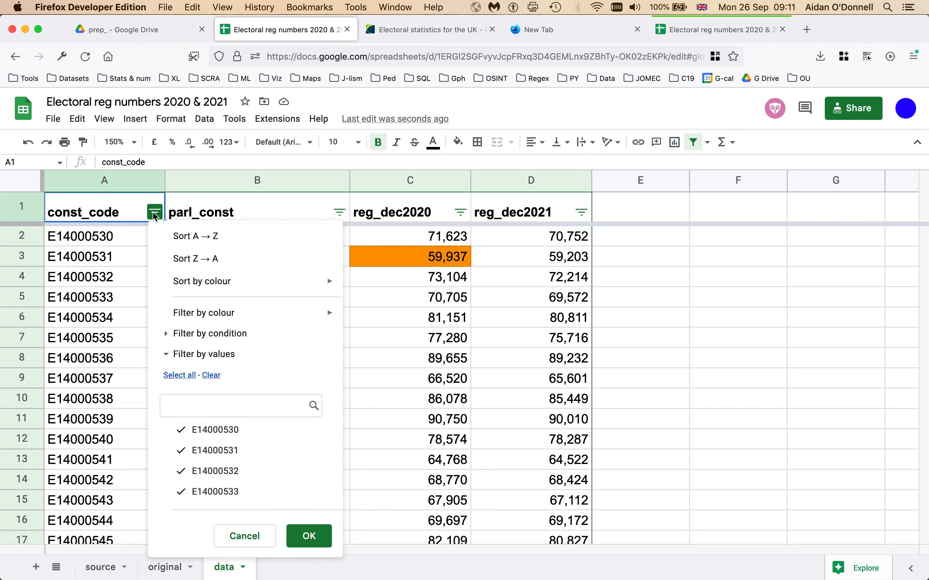
left_click(167, 334)
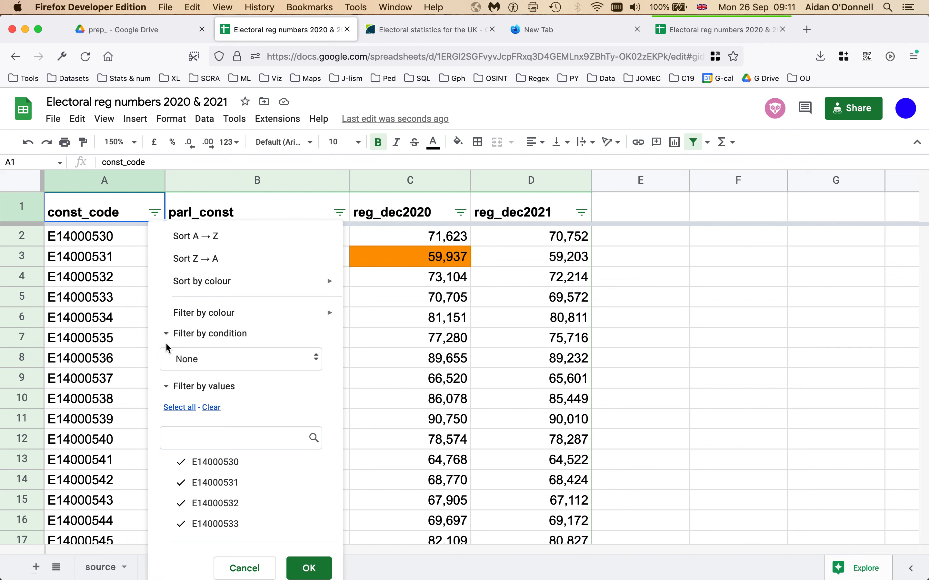
left_click(238, 367)
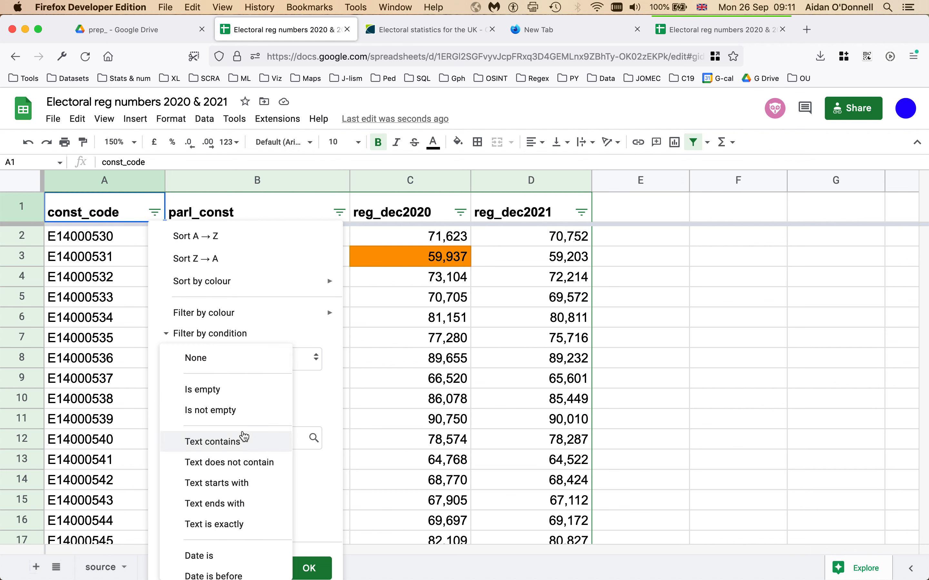
left_click(244, 491)
left_click(199, 385)
type("W")
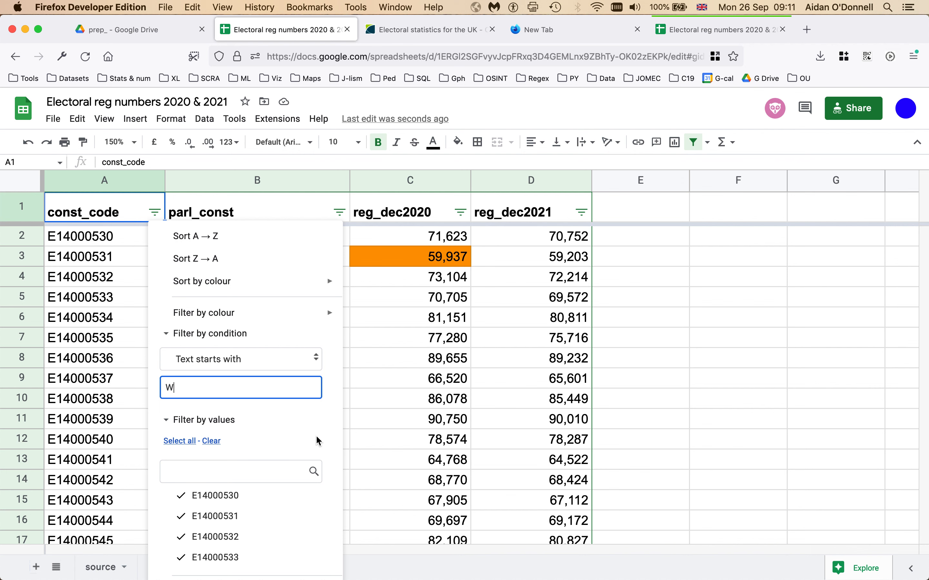
left_click(167, 421)
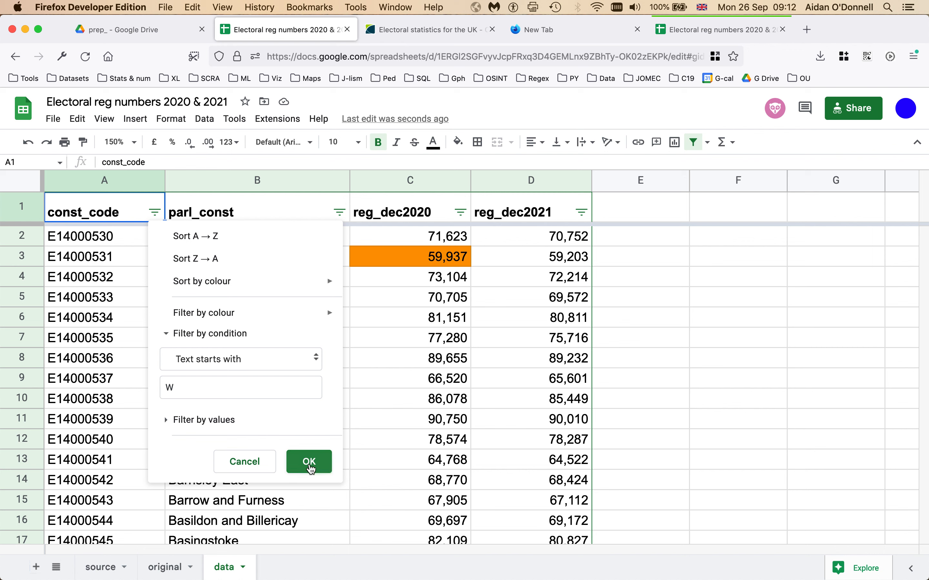
left_click(309, 462)
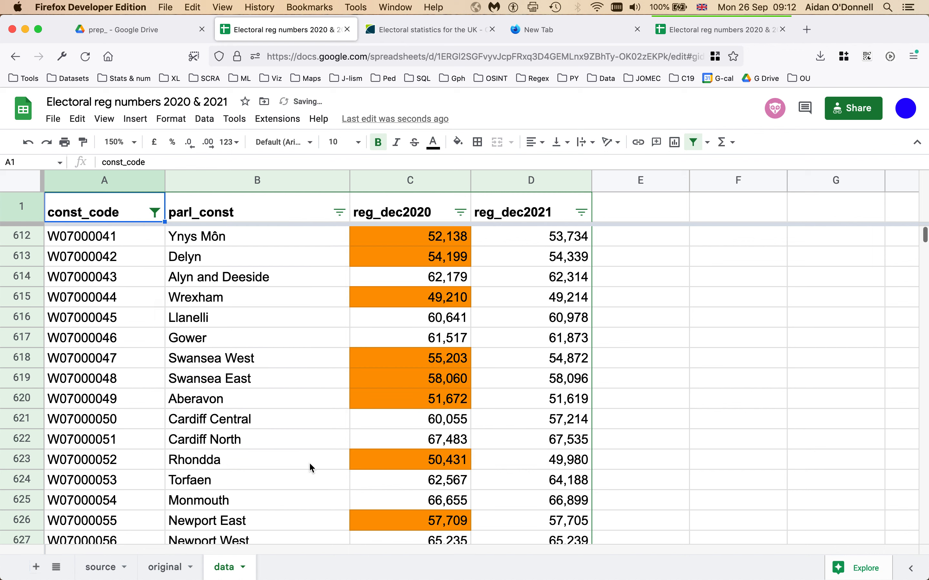
Step: Select the W codes from W07000041 down to the last row to count 40 rows
left_click(131, 244)
scroll(130, 290, "down", 9)
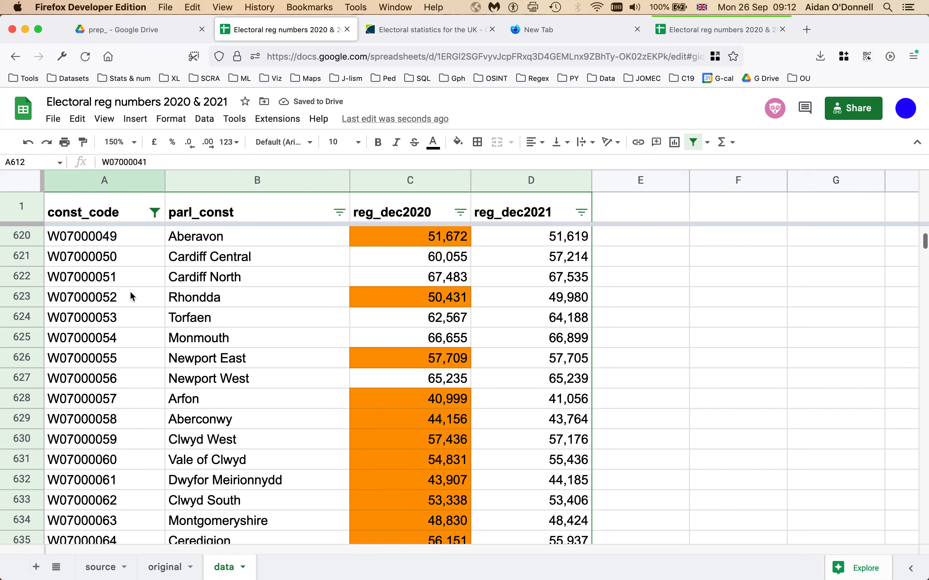
scroll(130, 290, "down", 2)
scroll(129, 290, "up", 11)
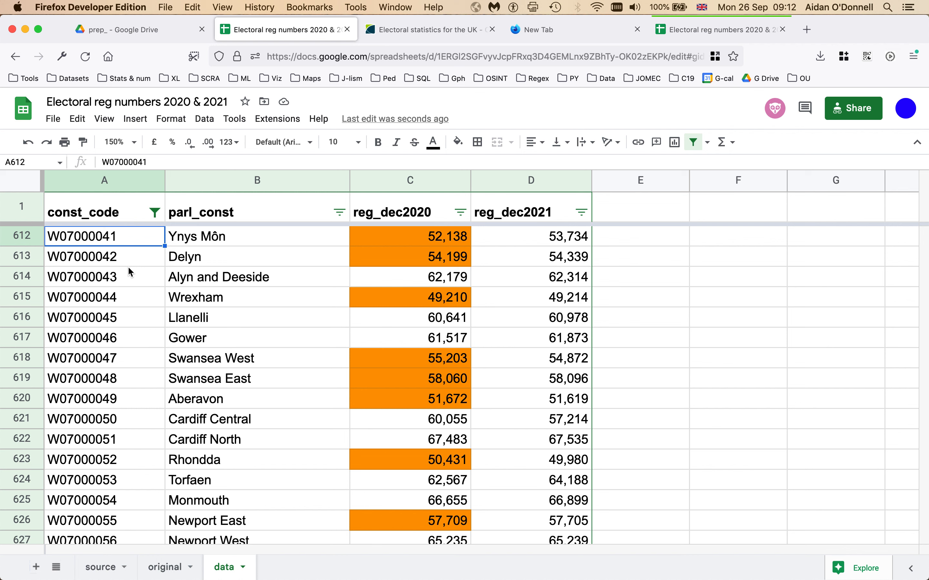
key("super+shift+Down")
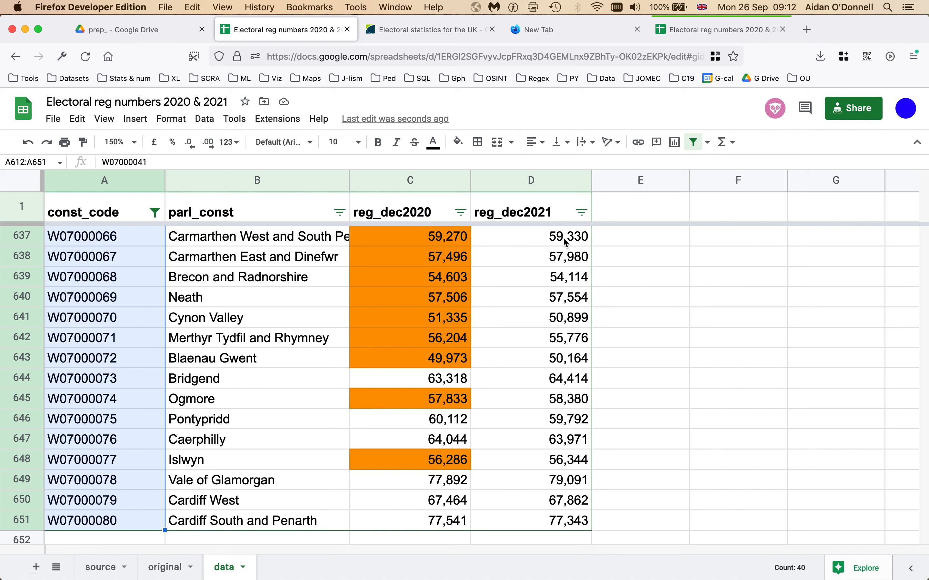
Step: Select cell E612 and bring up the Data menu
left_click(641, 318)
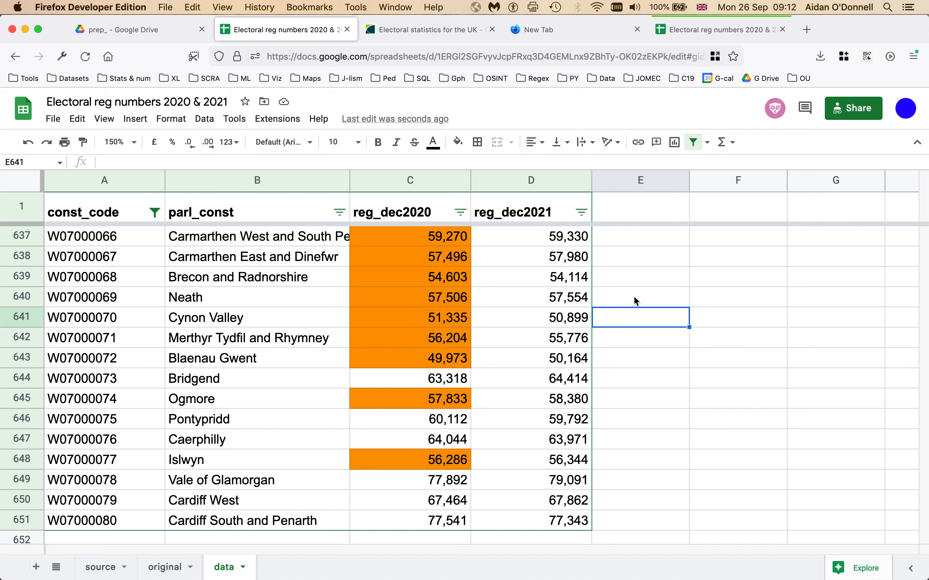
key("super+Up")
key("Down")
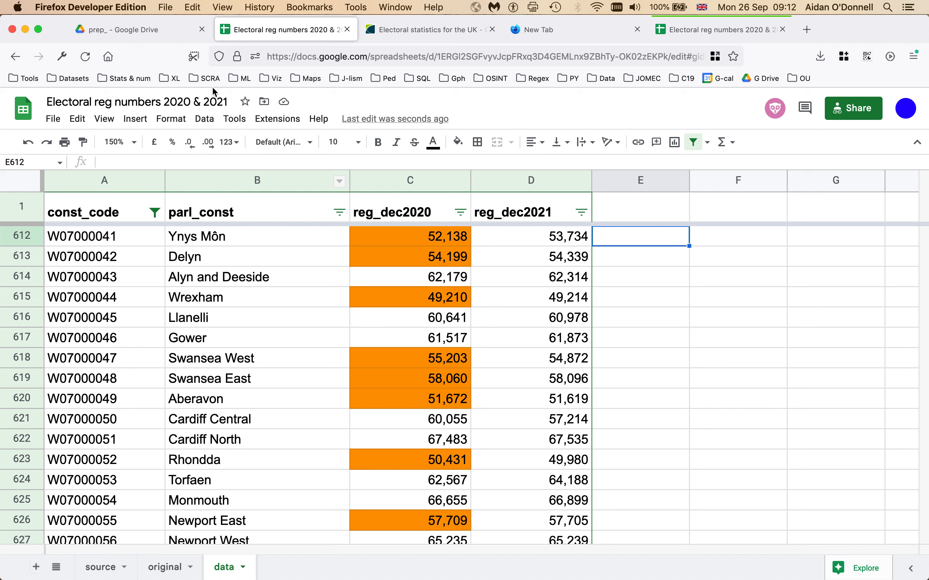
left_click(204, 120)
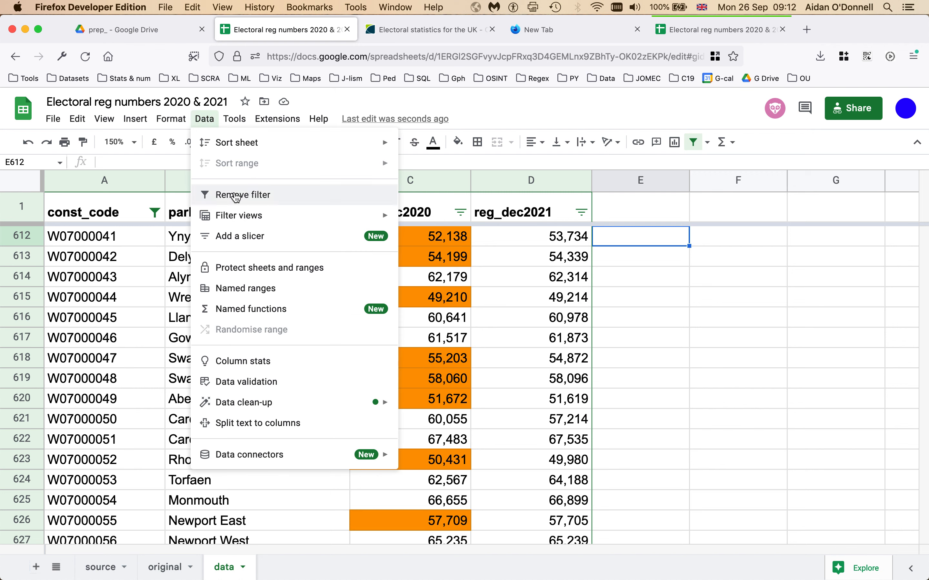
left_click(236, 195)
left_click(553, 314)
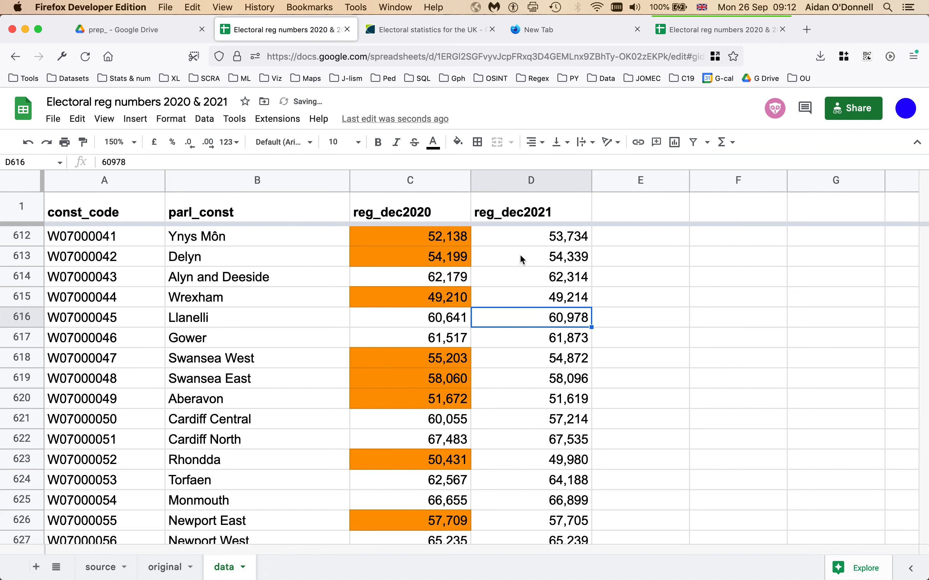
left_click(646, 238)
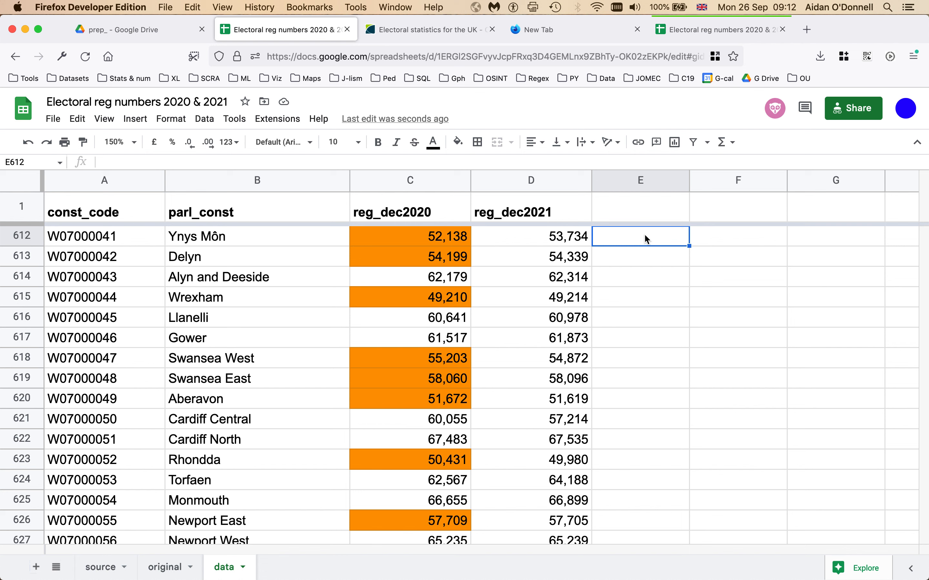
type("=")
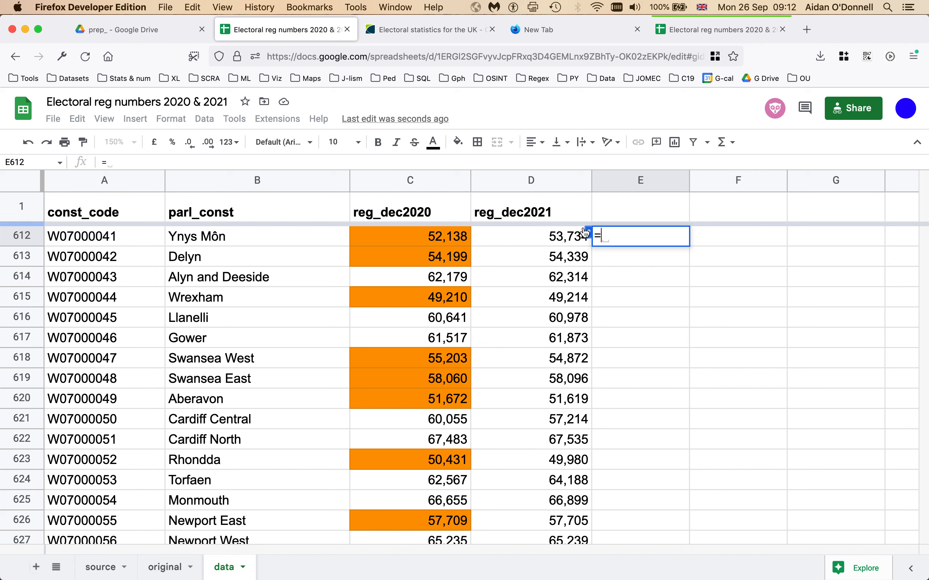
scroll(545, 270, "up", 2)
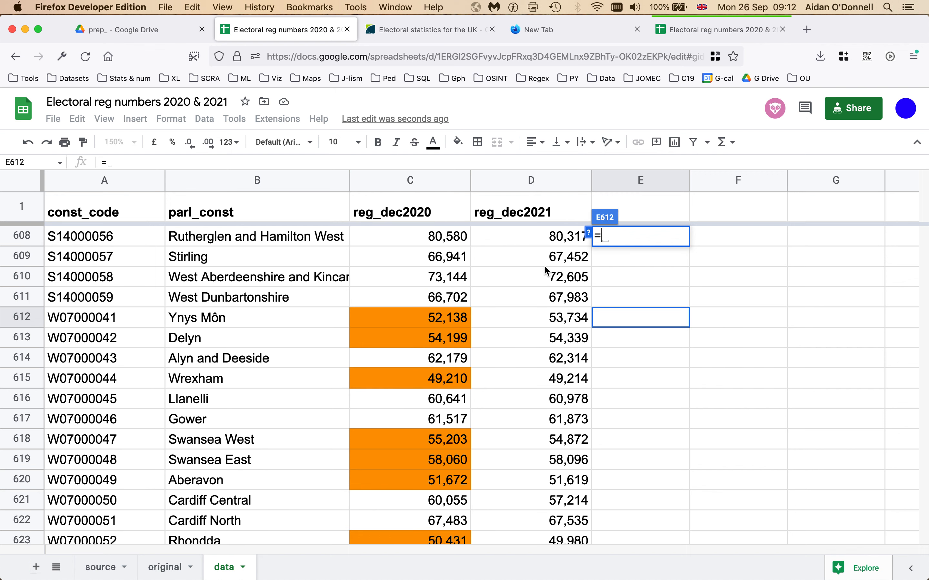
key("Escape")
left_click(636, 285)
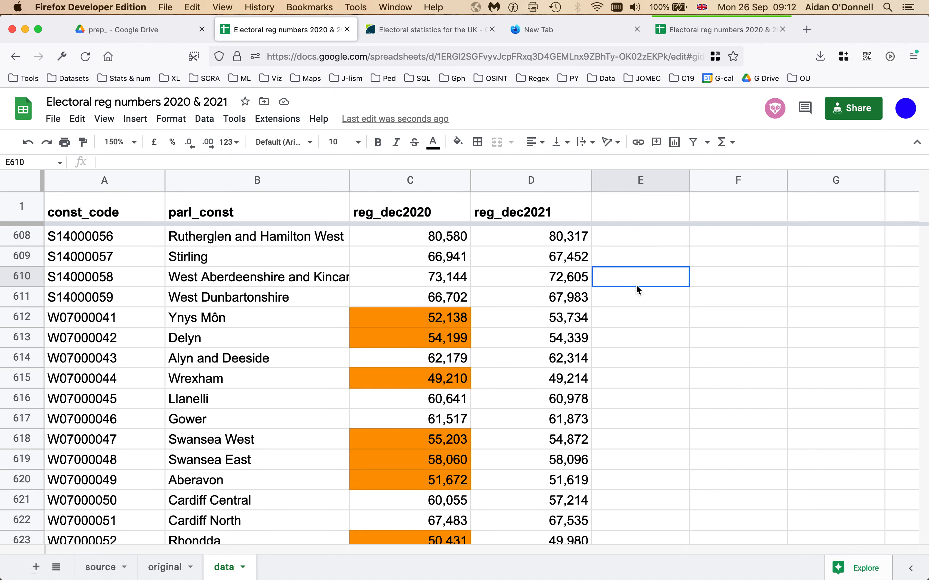
scroll(636, 284, "up", 15)
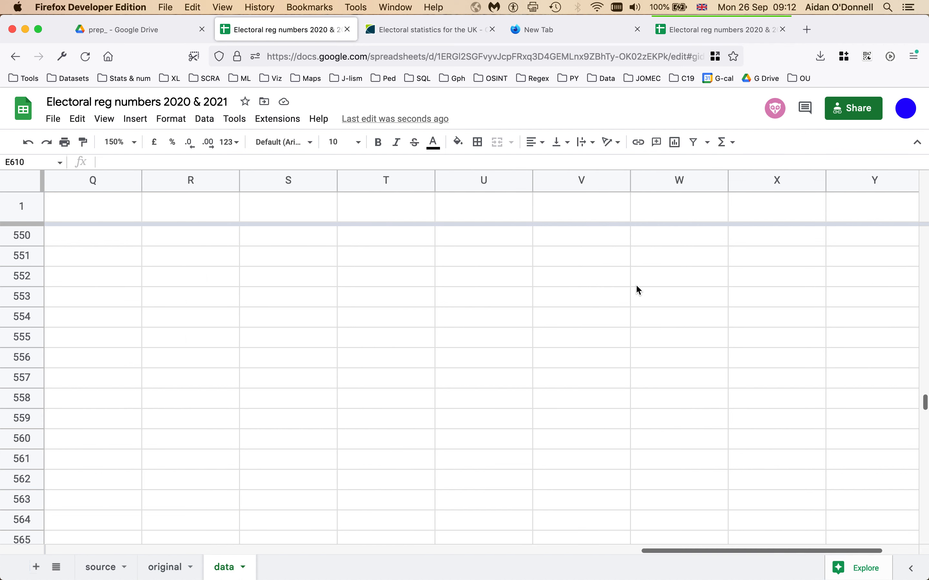
left_click(636, 285)
key("super+Up")
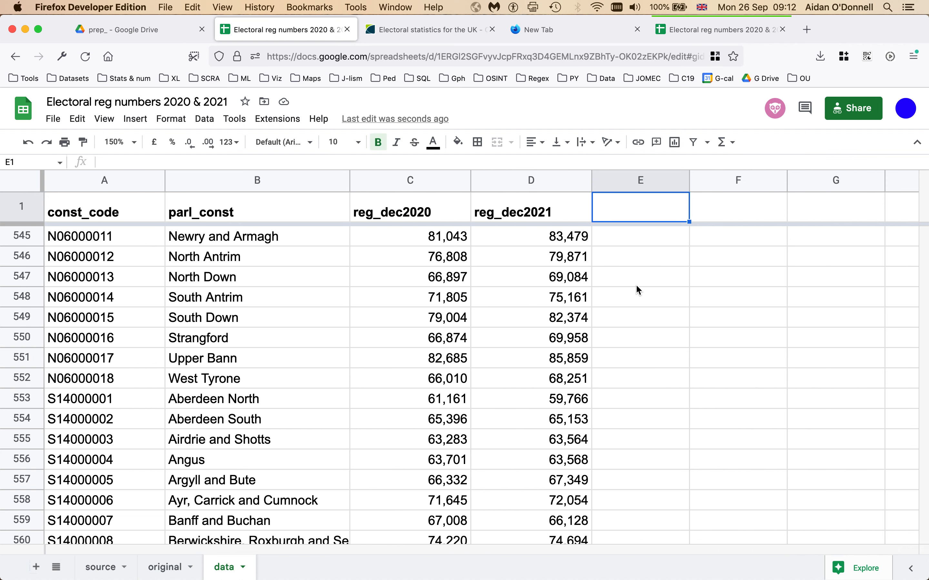
key("Down")
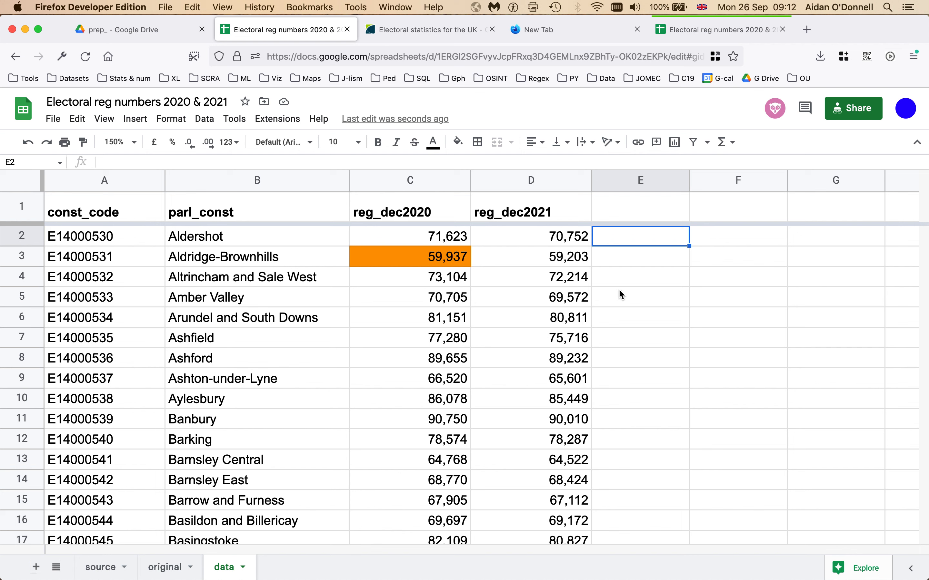
left_click(568, 239)
left_click(565, 277, "shift")
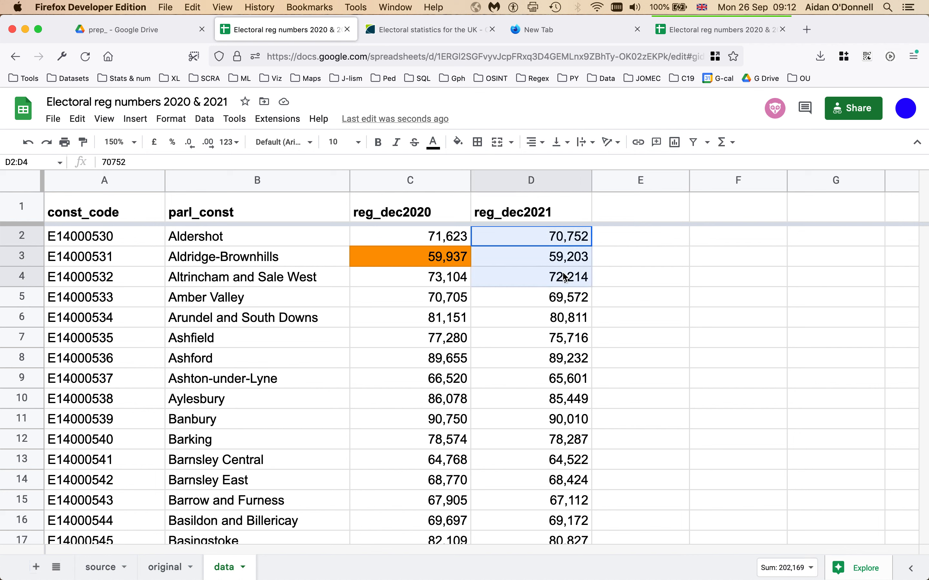
left_click(635, 238)
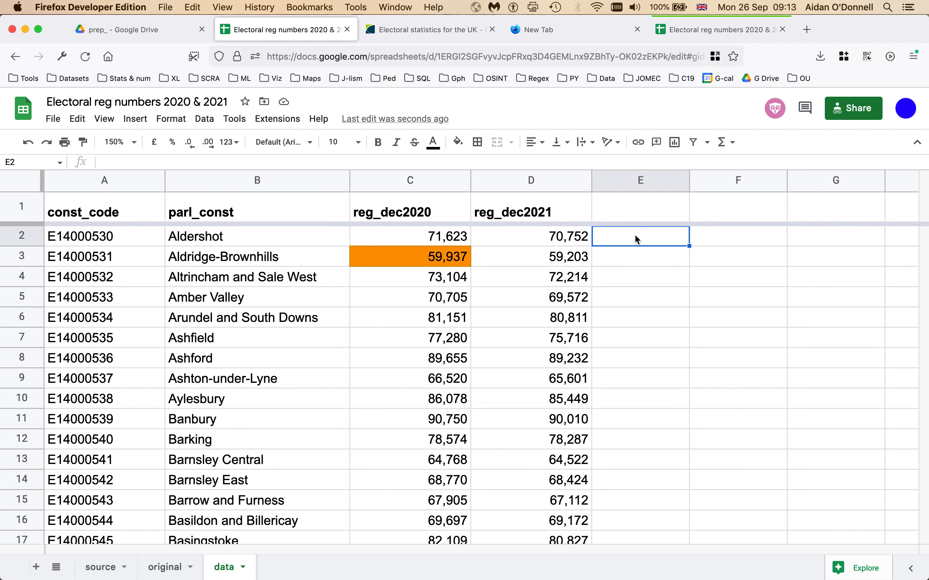
Step: Enter =D2+D3+D4 in E2 and decline the auto-fill suggestion for column E
type("=")
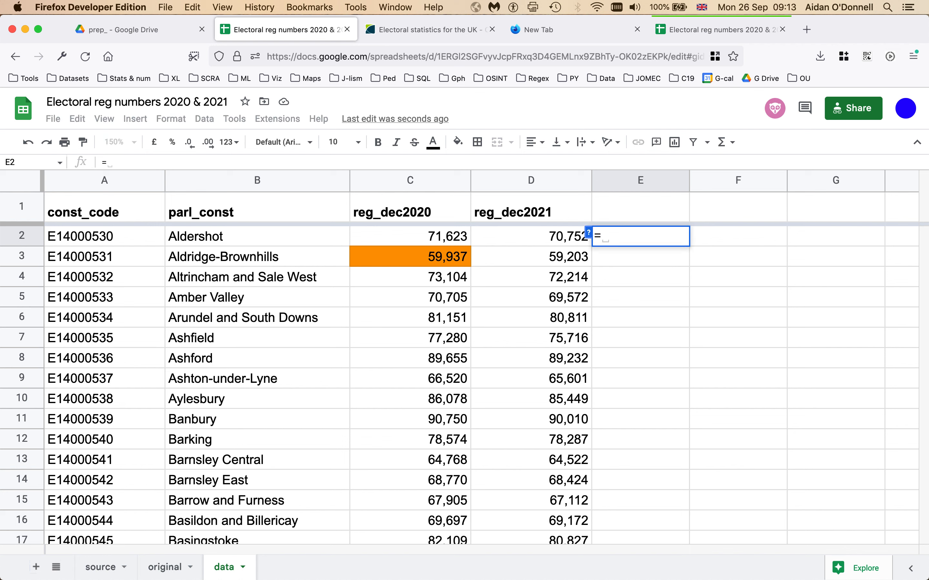
left_click(537, 240)
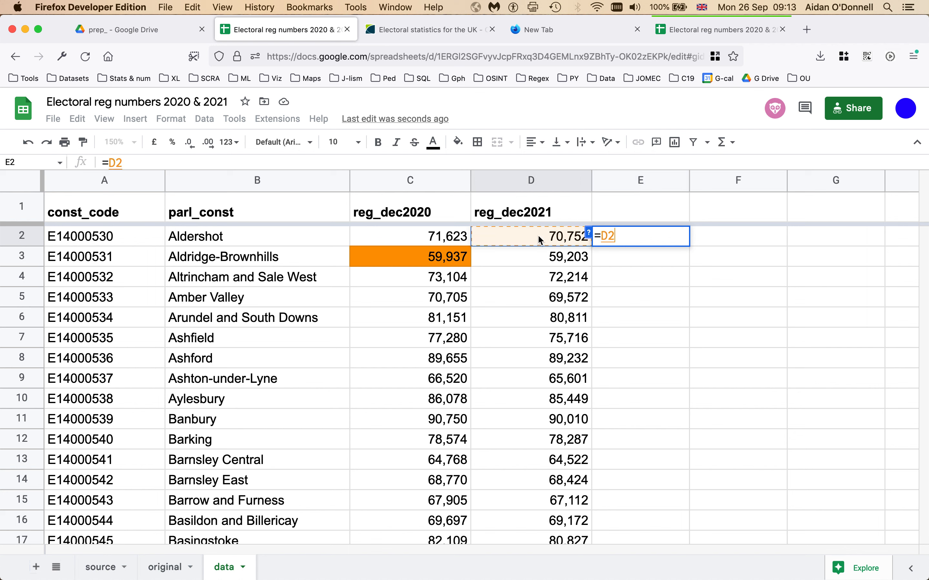
type("+")
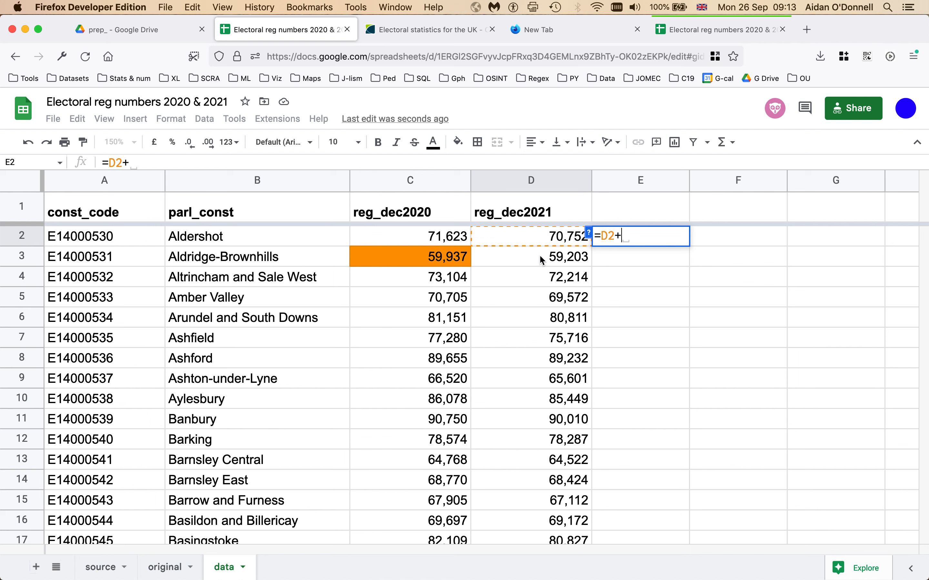
type("D3")
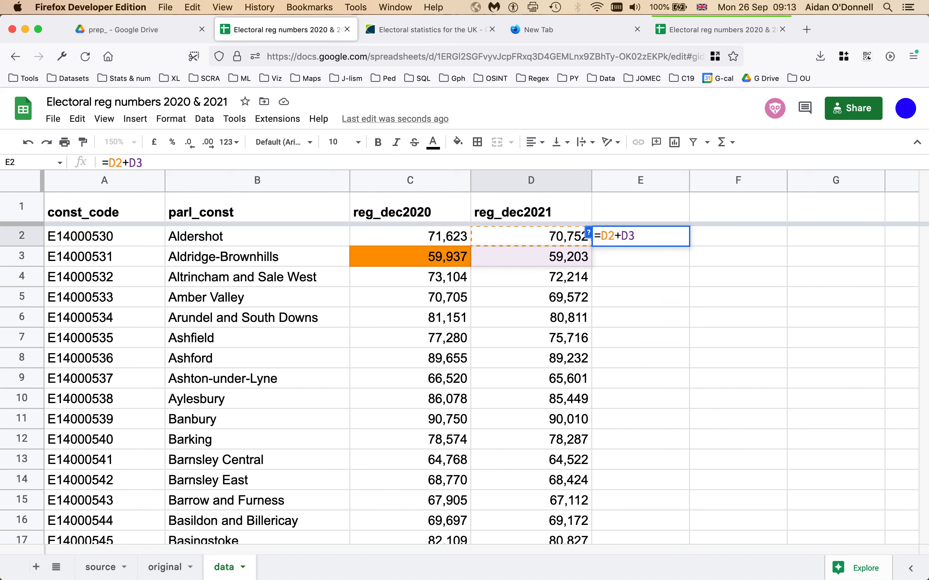
type("+")
left_click(543, 278)
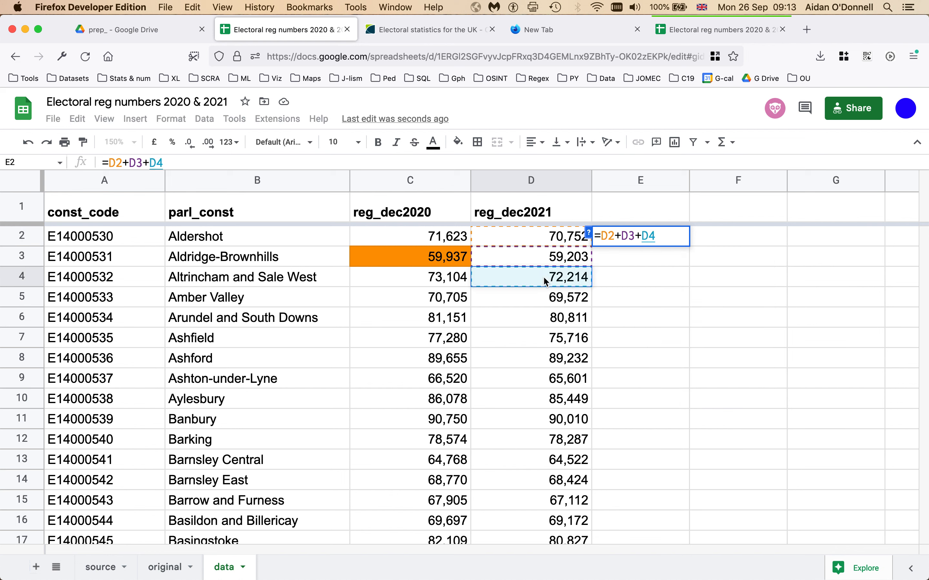
key("Return")
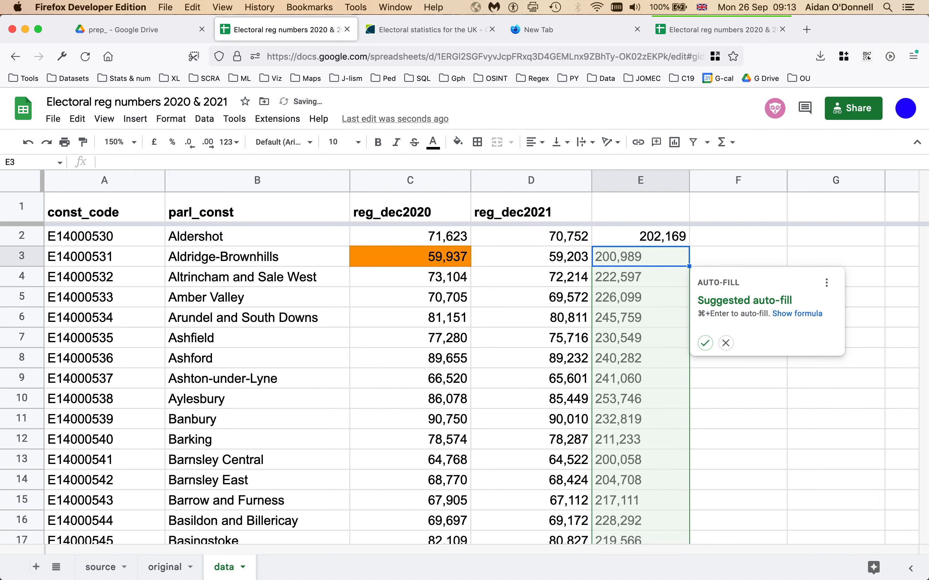
left_click(727, 343)
Step: Check E2's 202,169 against the D2:D4 selection total and reopen E2's formula
left_click(631, 236)
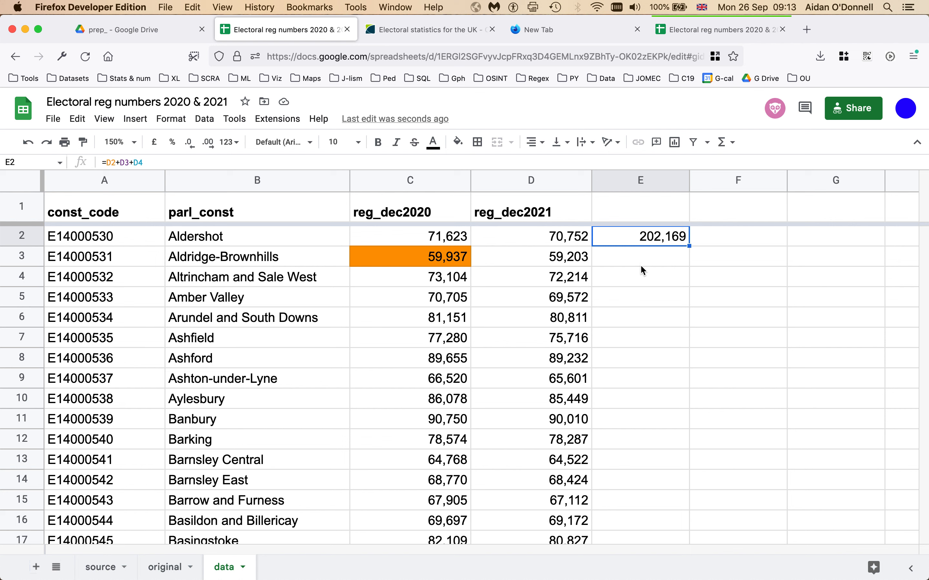
left_click_drag(562, 236, 564, 278)
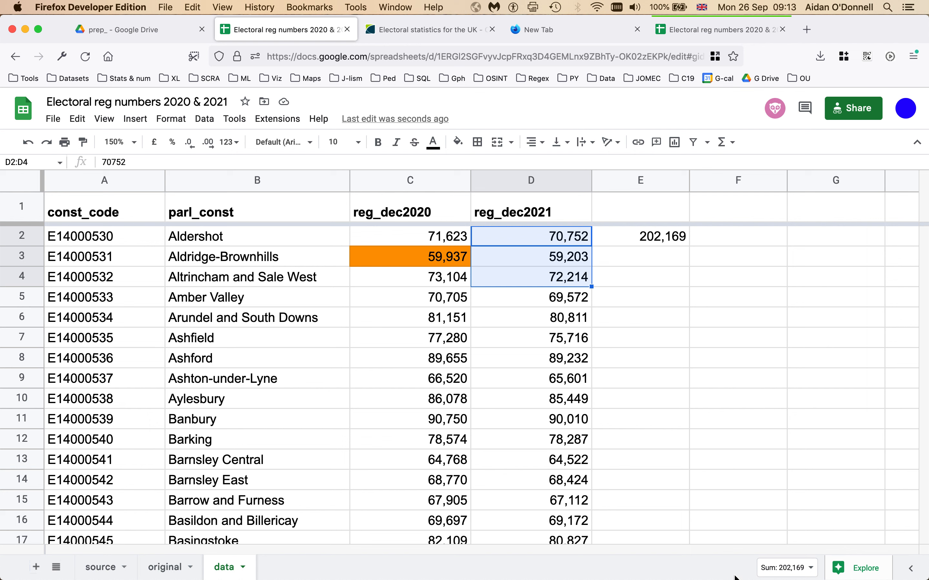
left_click(659, 241)
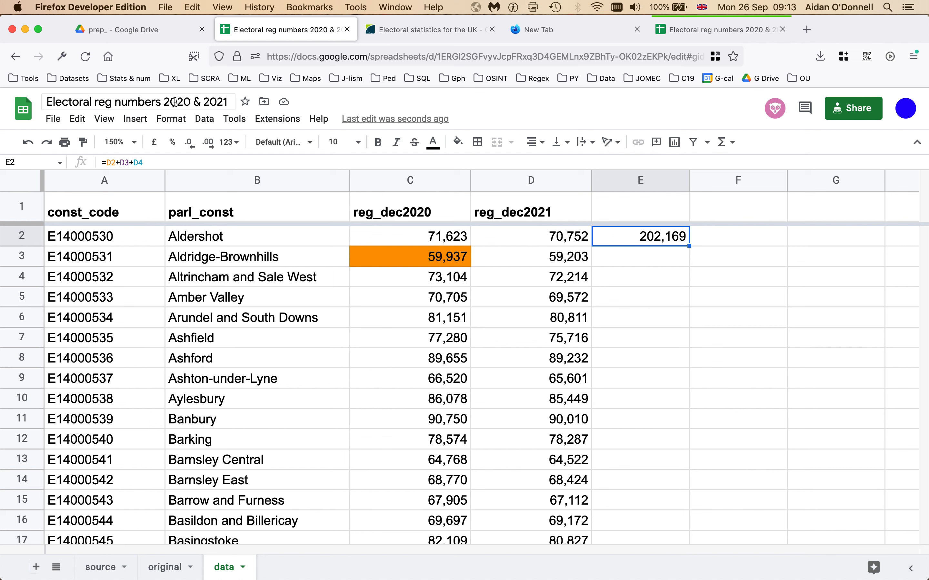
key("Return")
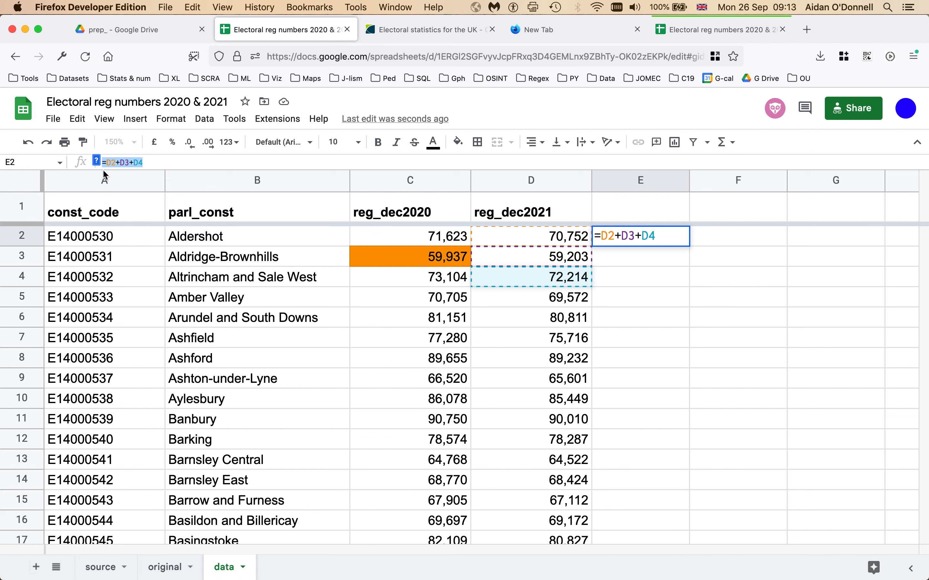
Step: Enter =SUM(D2:D4) in E3
key("Return")
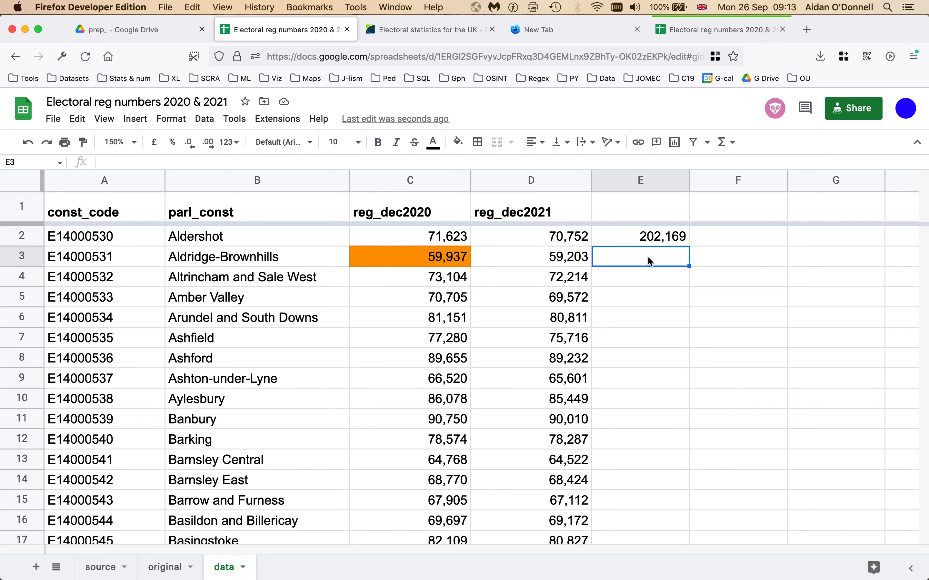
type("=")
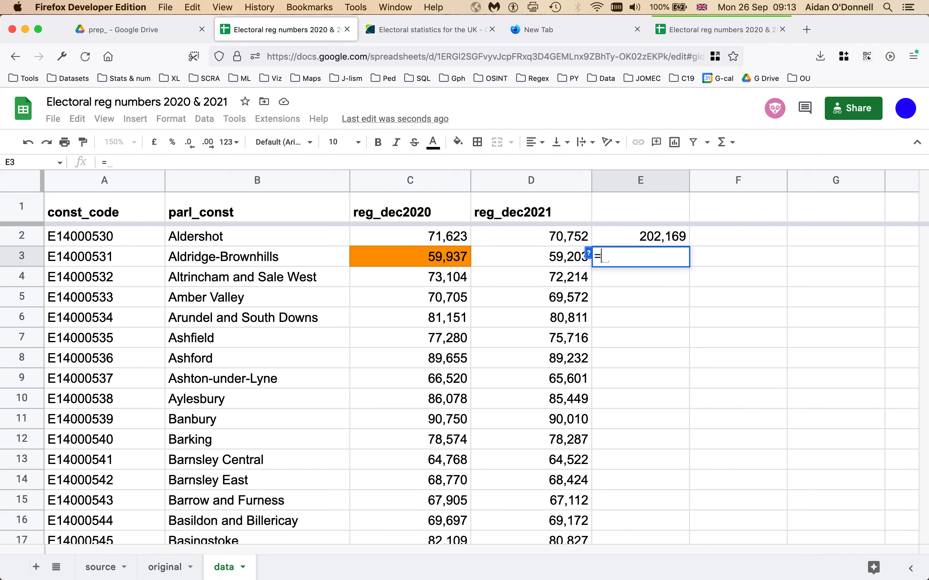
type("SUM")
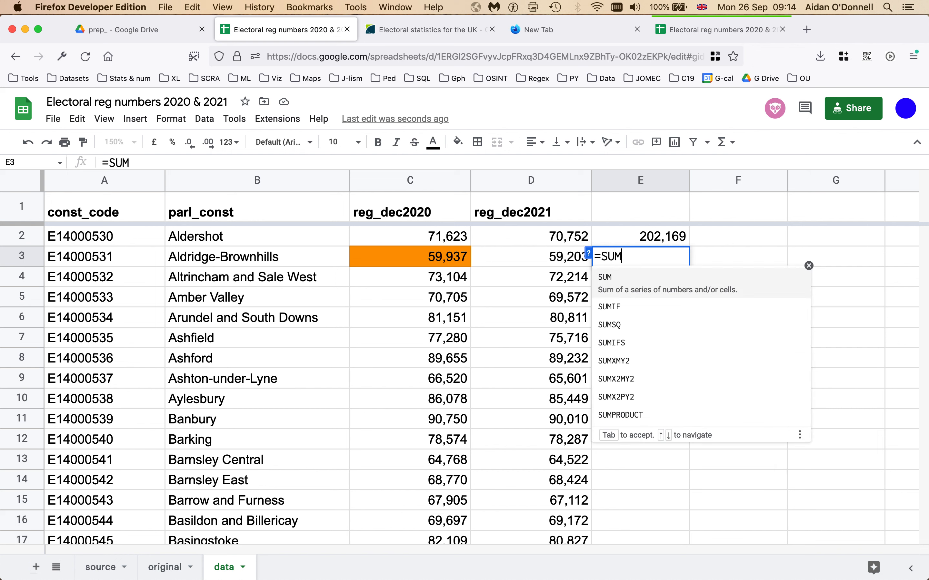
type("(")
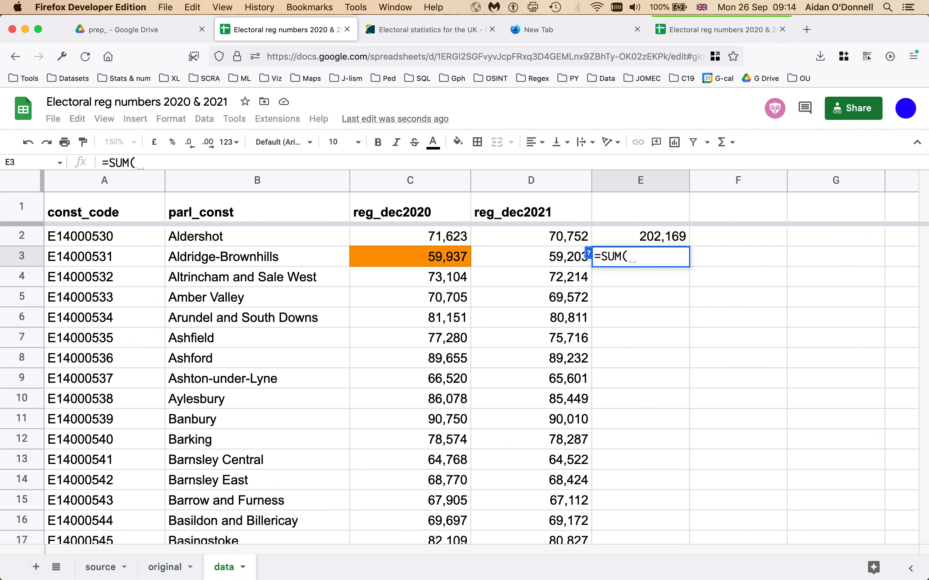
left_click(560, 239)
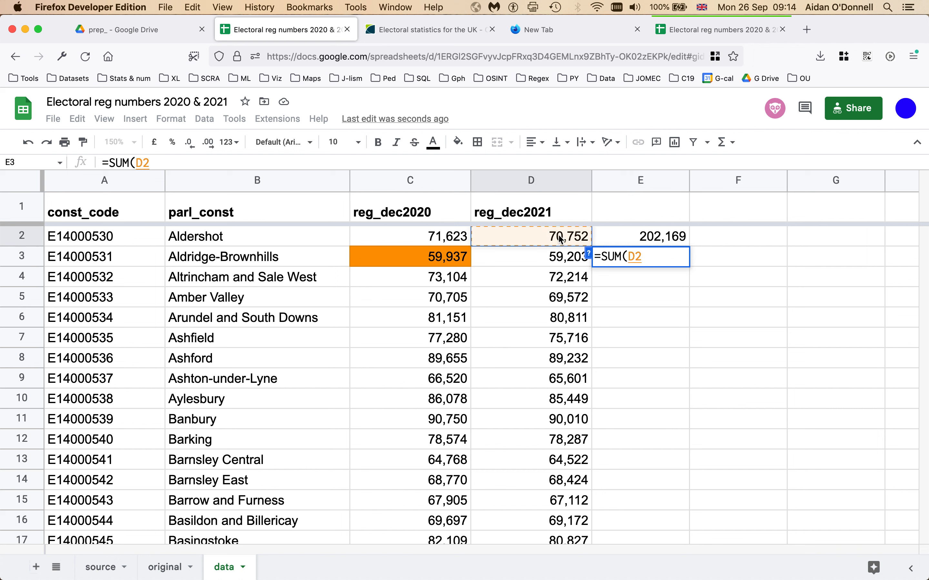
left_click_drag(560, 239, 562, 283)
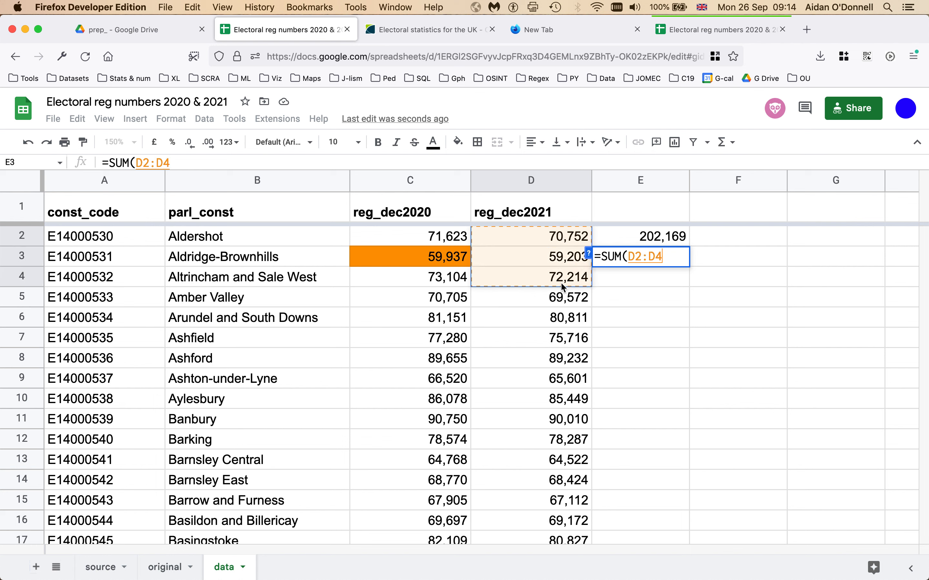
type(")")
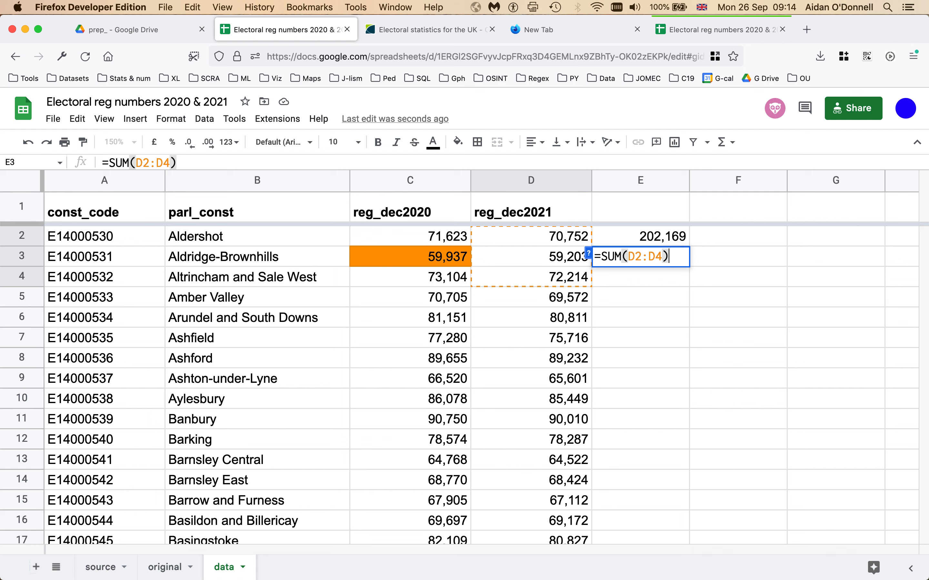
key("Return")
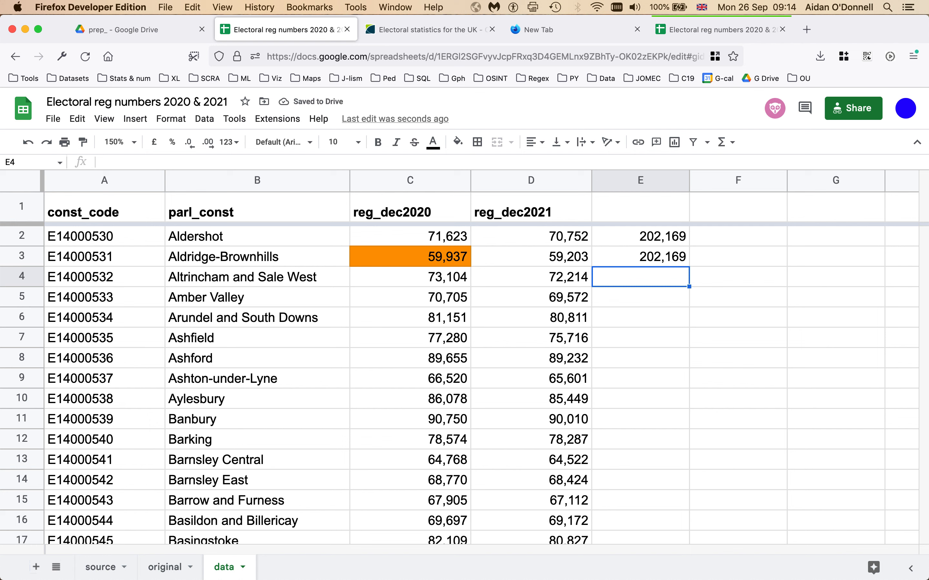
Step: Compare E2 and E3, clear E2:E3, and switch to the CSV's Finder info window
left_click(638, 235)
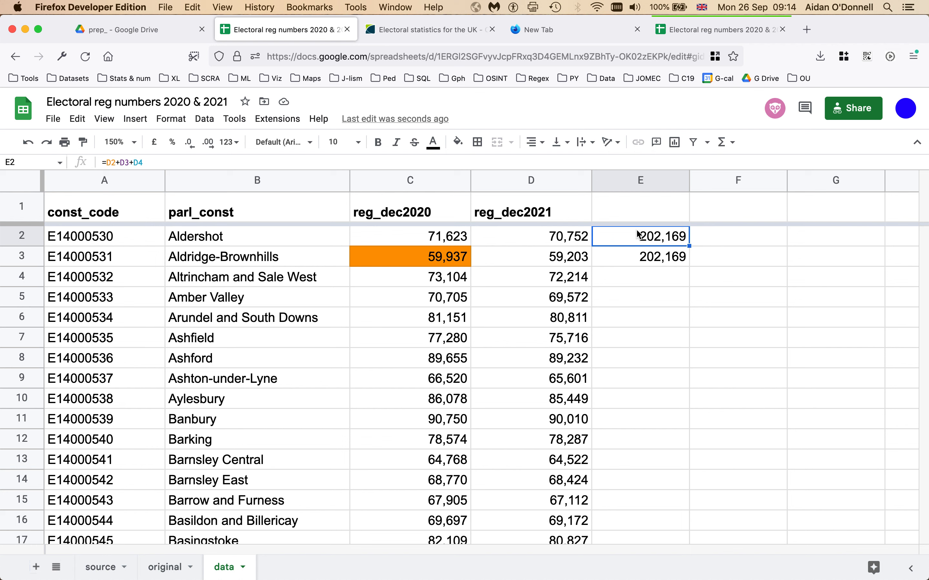
left_click(638, 260)
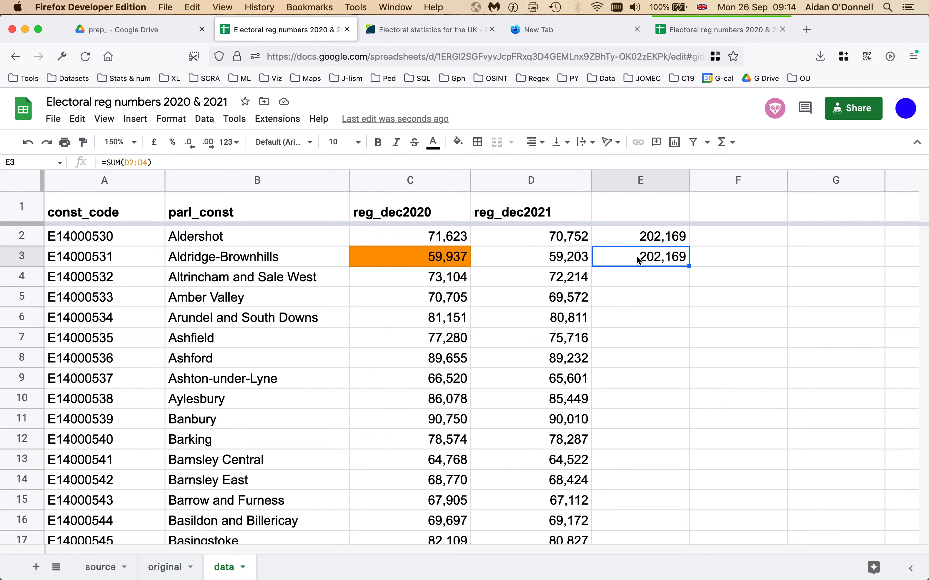
left_click_drag(632, 235, 631, 256)
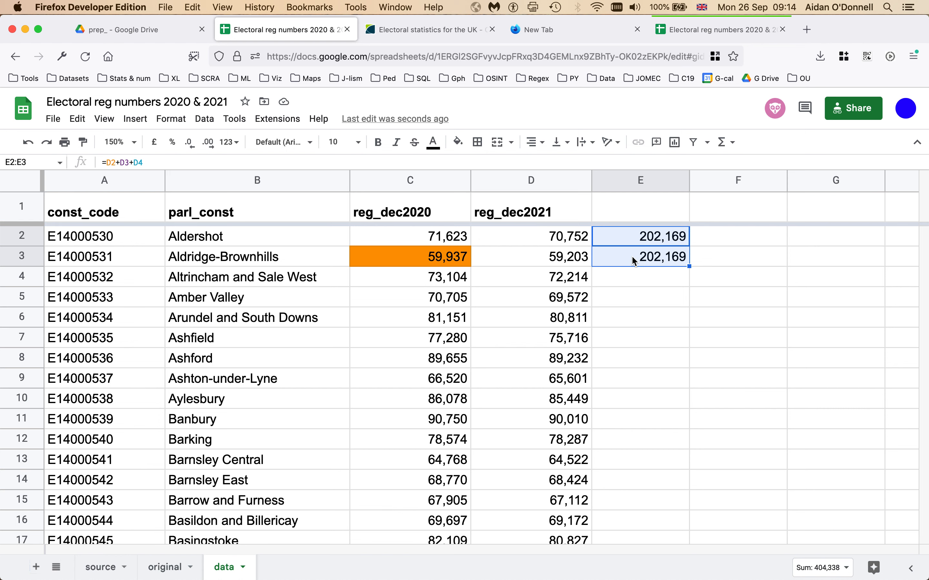
key("Delete")
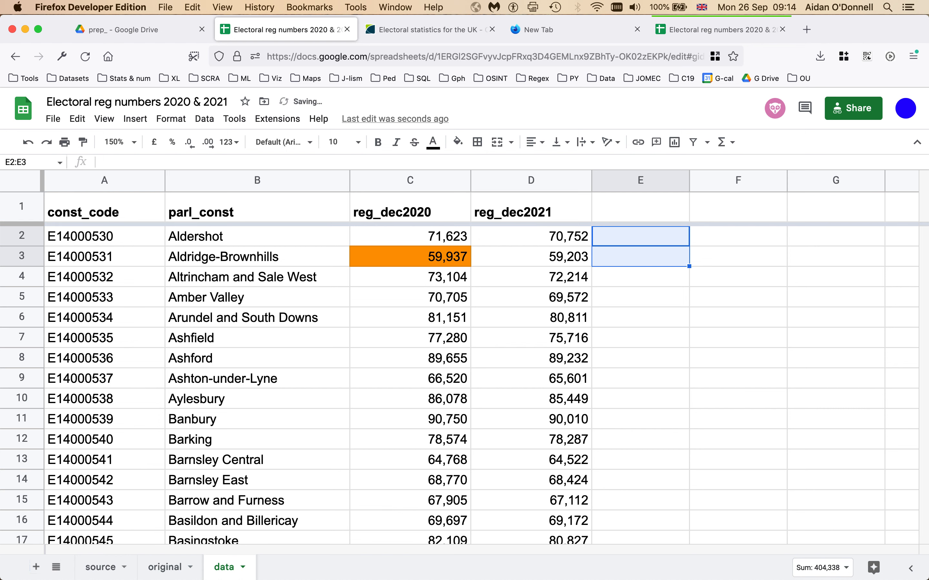
key("ctrl+Right")
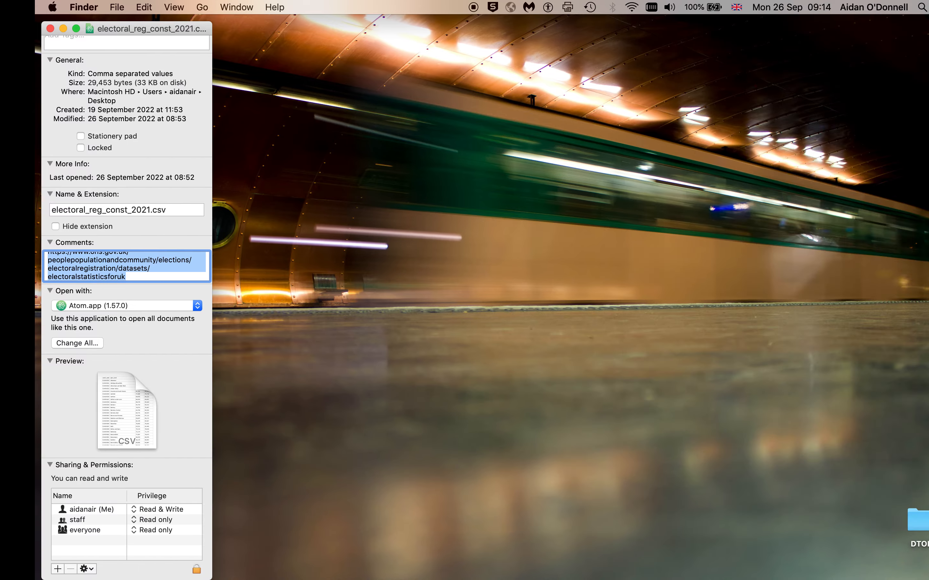